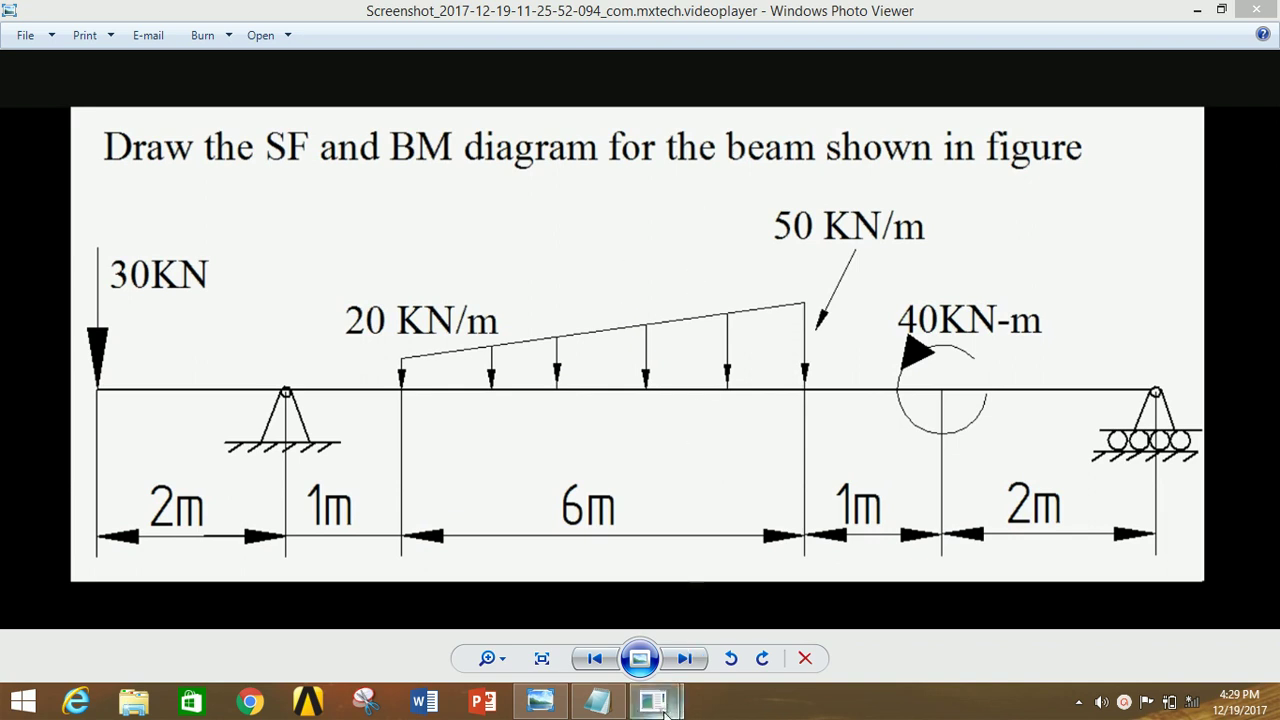
# - Set the ANSYS preferences to Structural only
pyautogui.moveTo(653, 700)
pyautogui.click(784, 585)
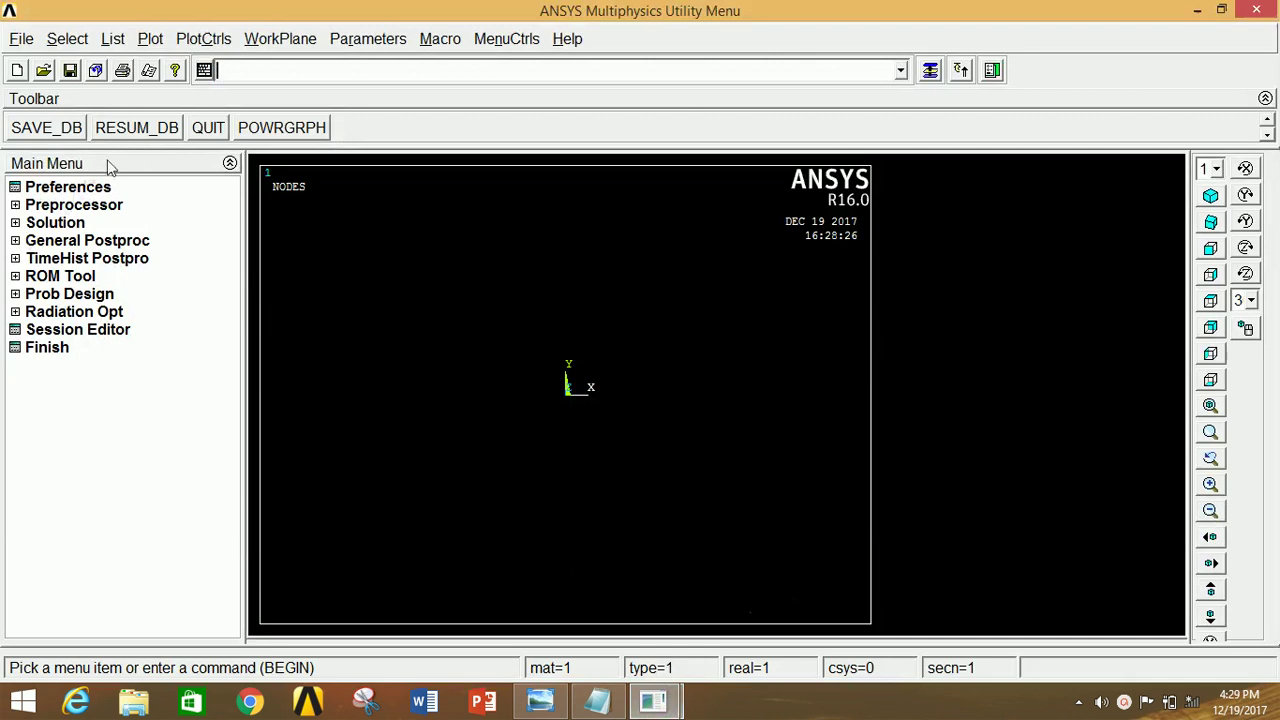
pyautogui.click(95, 192)
pyautogui.click(672, 228)
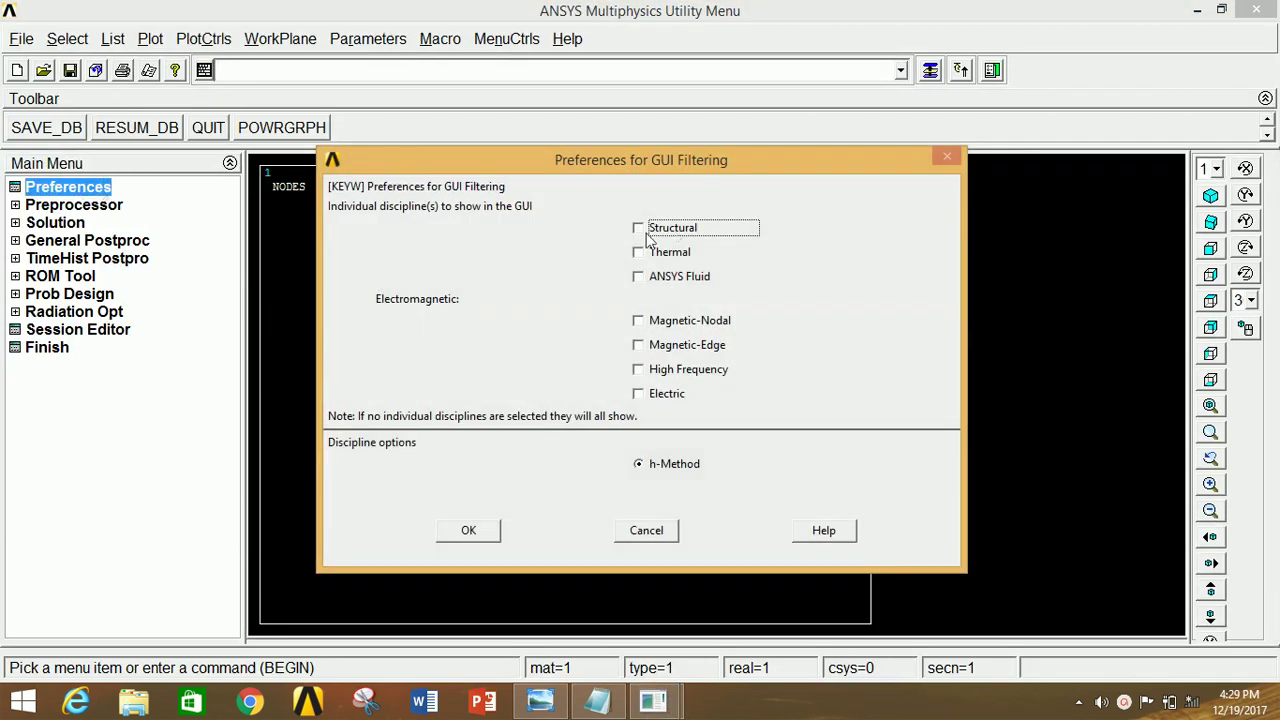
pyautogui.click(466, 531)
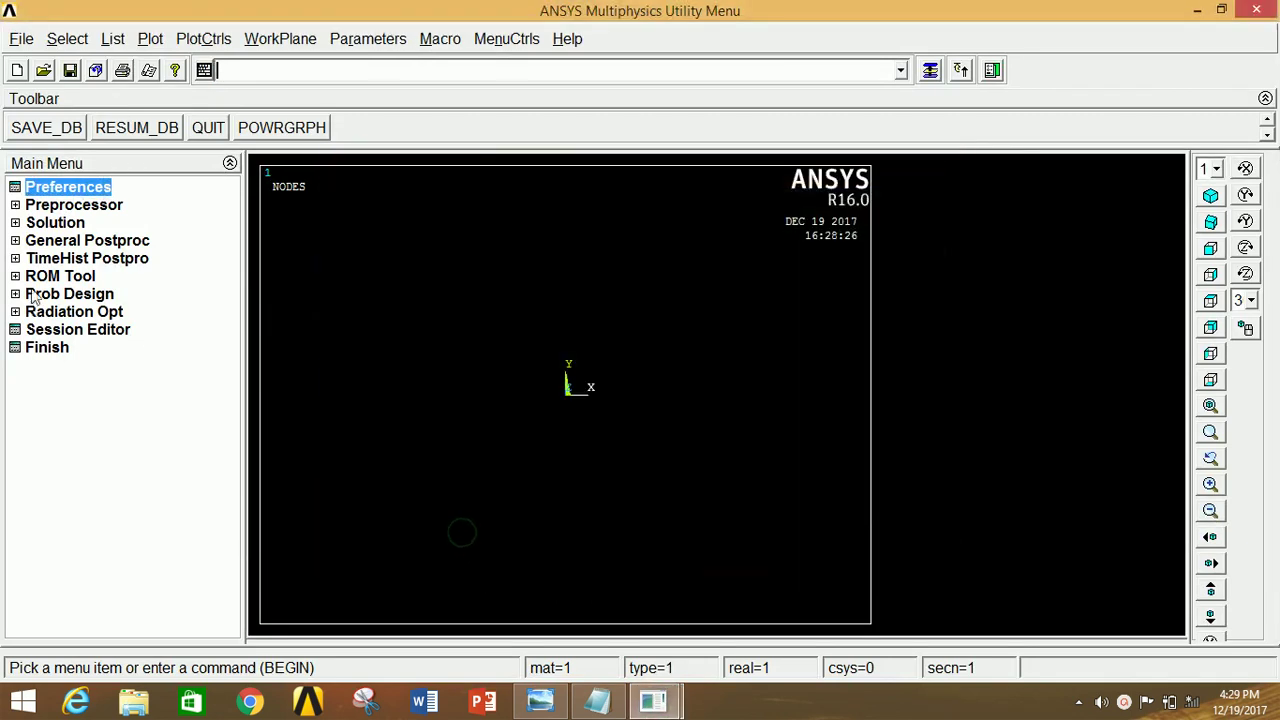
# - Add element type 1 as the Beam 2 node 188 (BEAM188) element
pyautogui.click(72, 205)
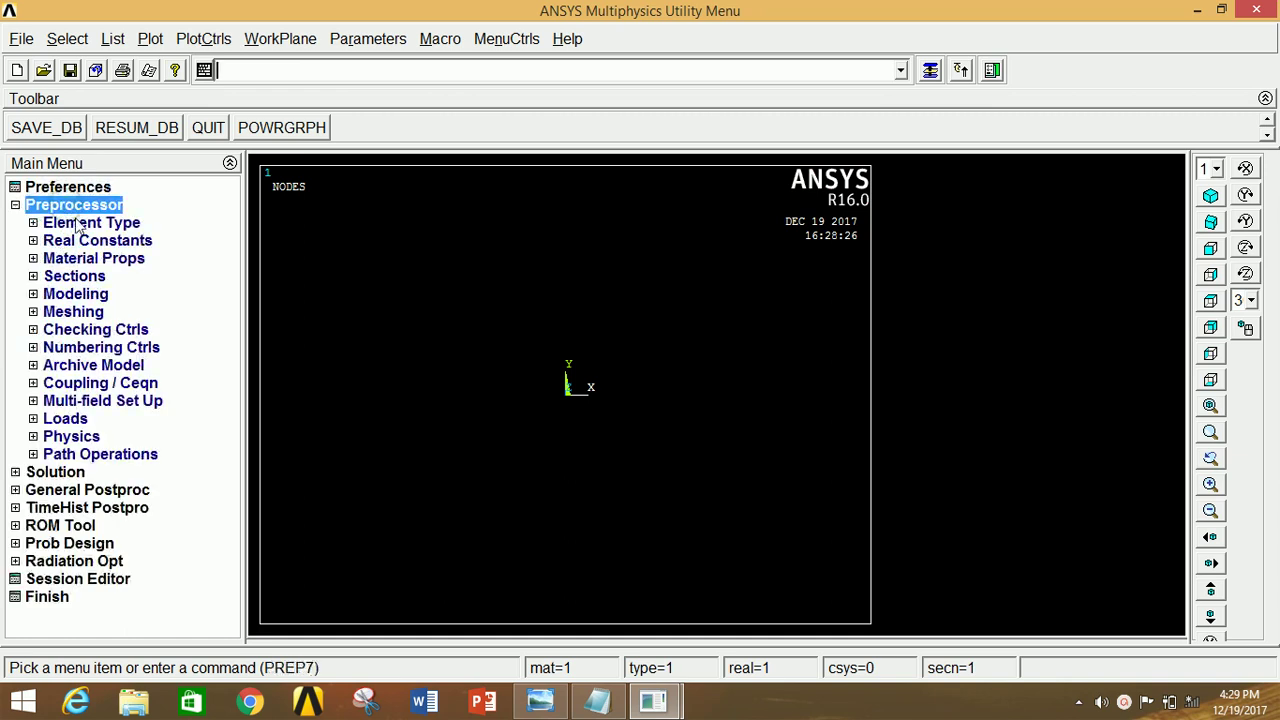
pyautogui.click(82, 225)
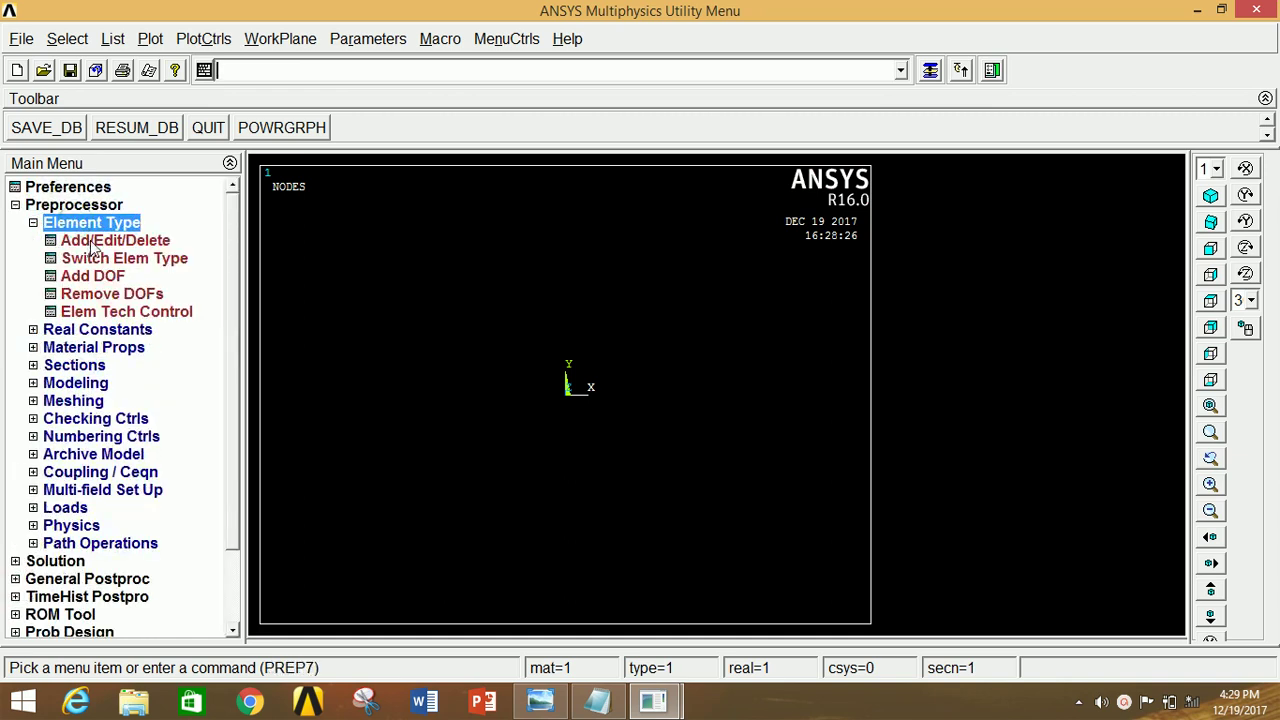
pyautogui.click(100, 241)
pyautogui.click(160, 479)
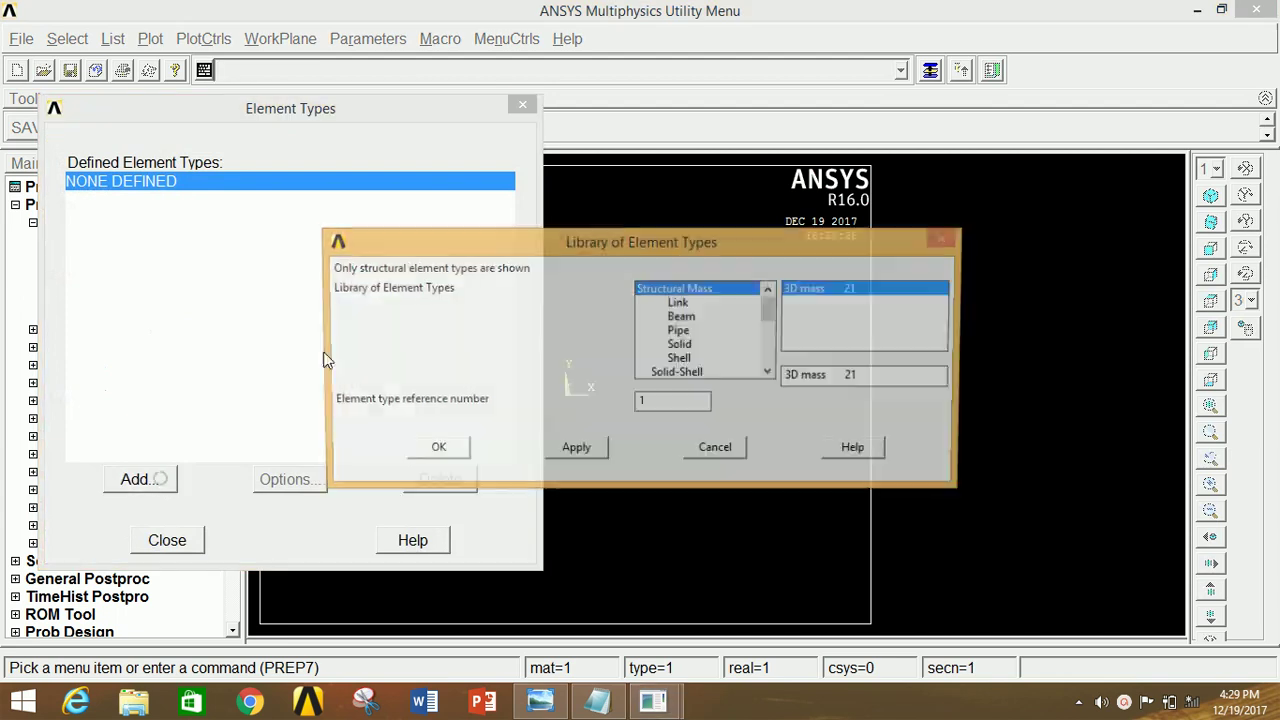
pyautogui.click(681, 316)
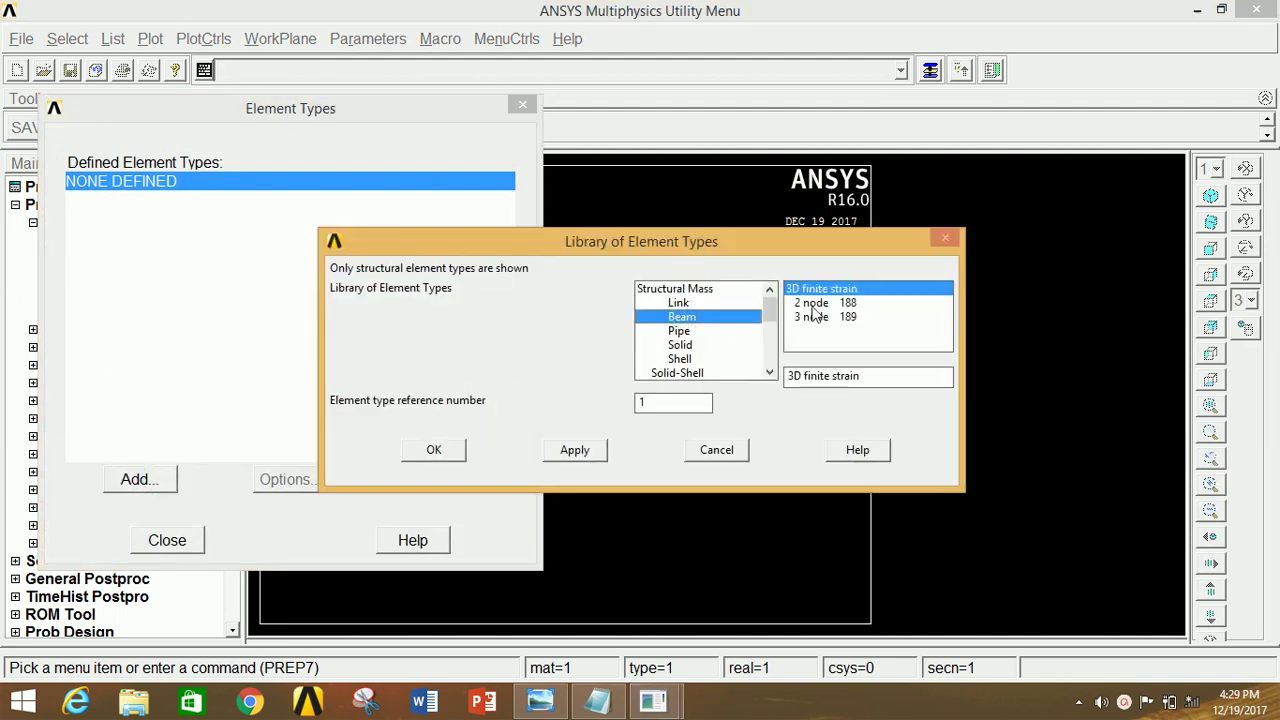
pyautogui.click(812, 303)
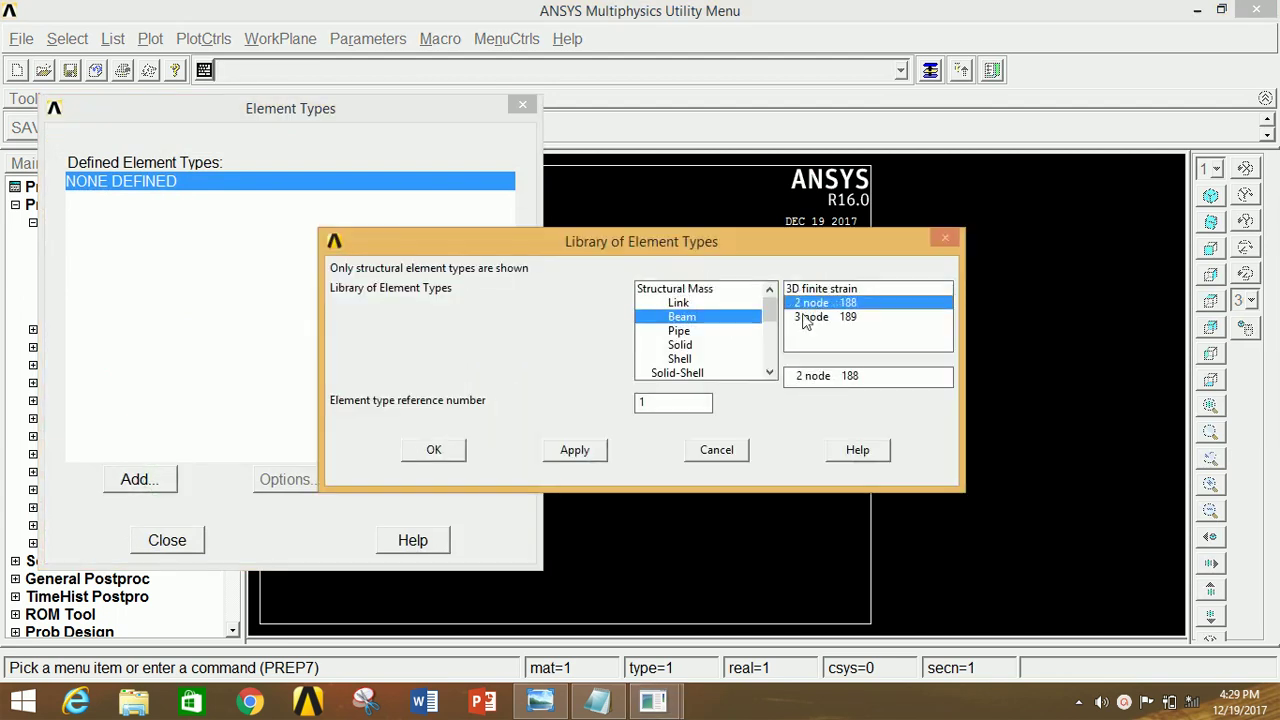
pyautogui.click(433, 450)
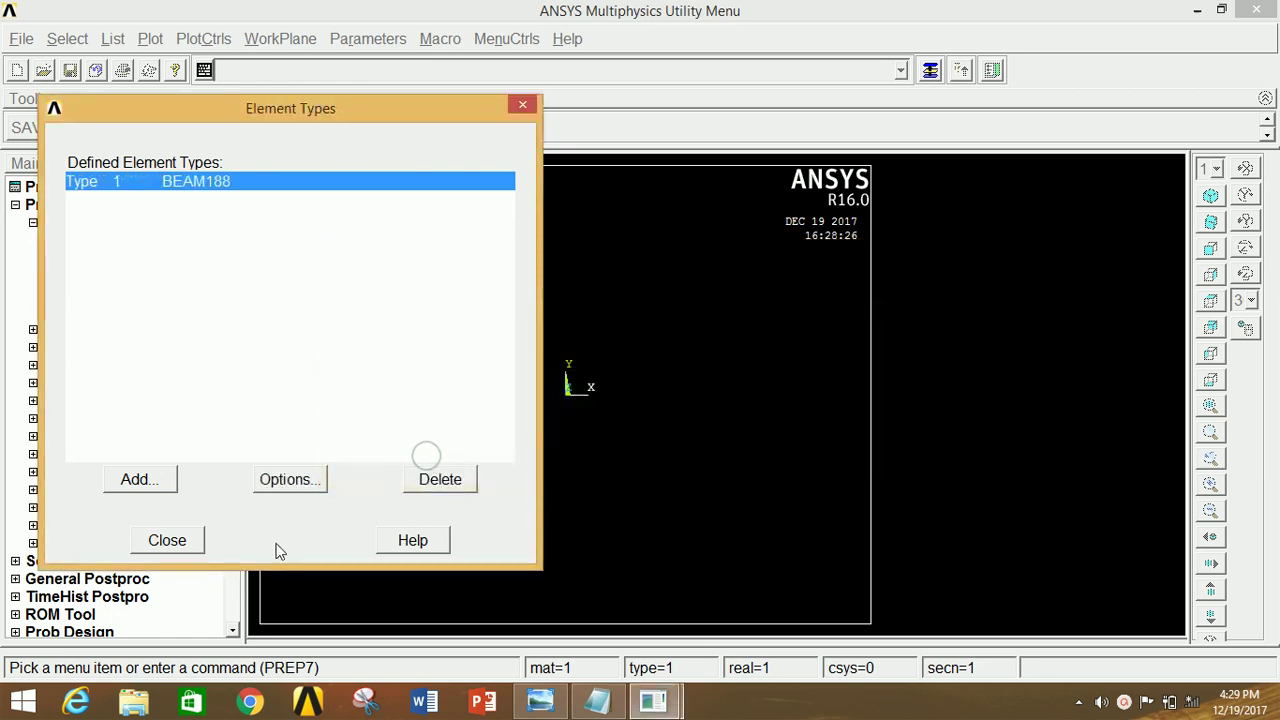
pyautogui.click(180, 555)
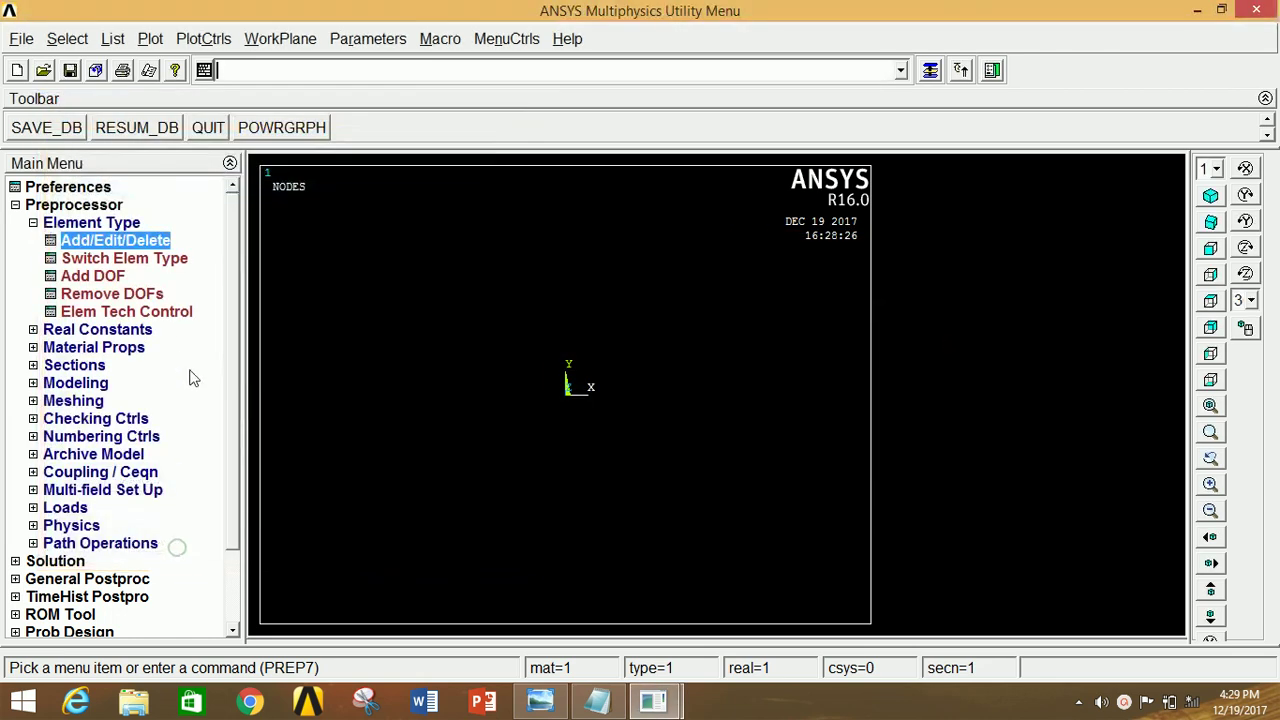
pyautogui.click(118, 226)
# - Open the Structural > Linear > Elastic > Isotropic model for material 1
pyautogui.click(100, 259)
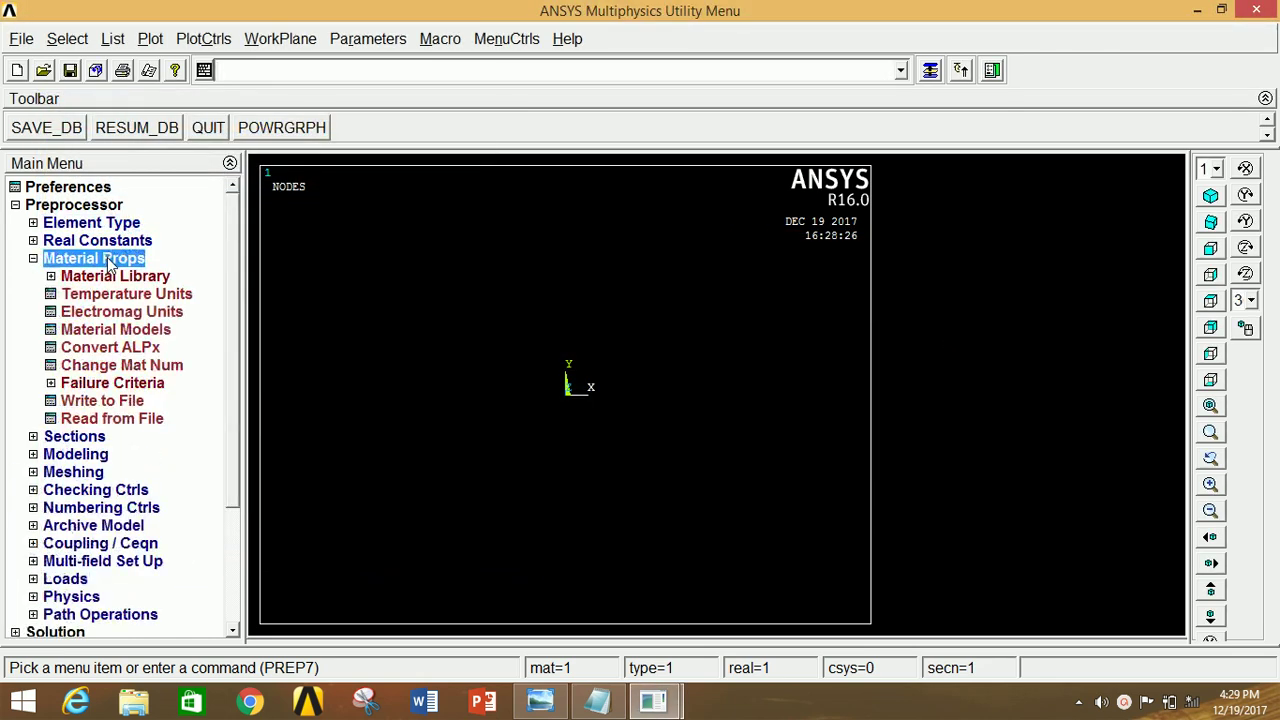
pyautogui.click(122, 332)
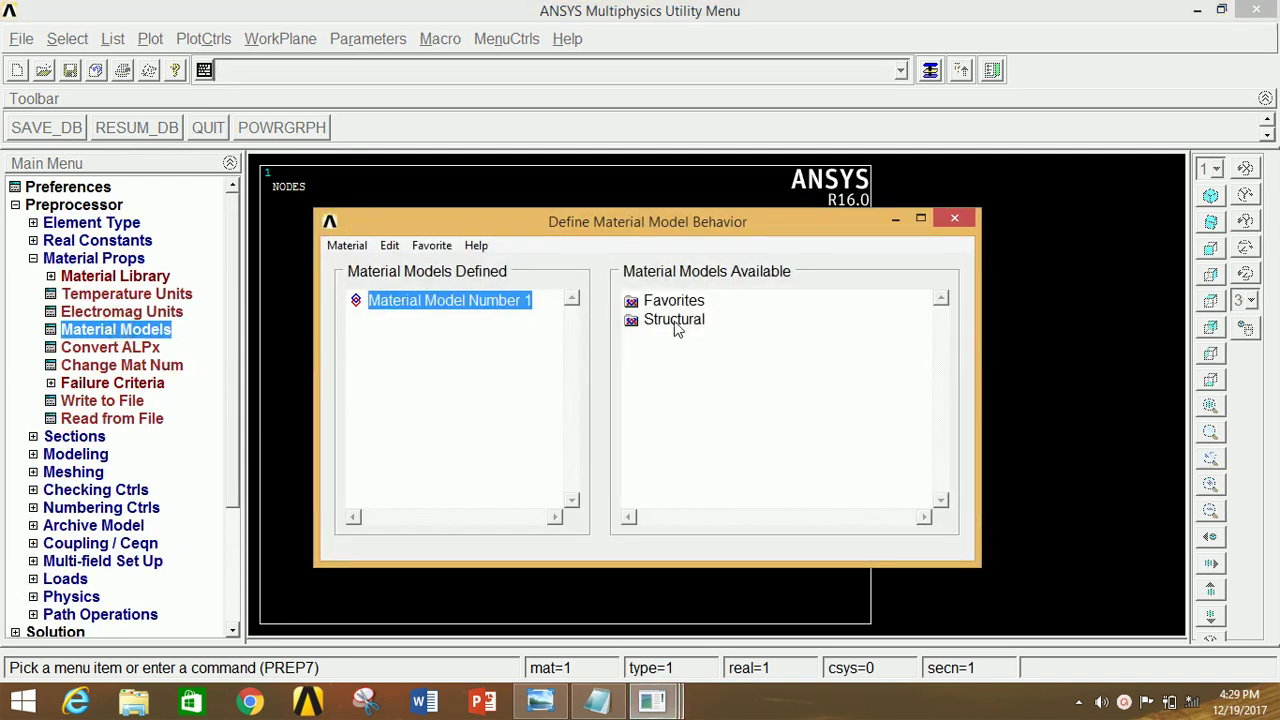
pyautogui.doubleClick(674, 320)
pyautogui.doubleClick(690, 340)
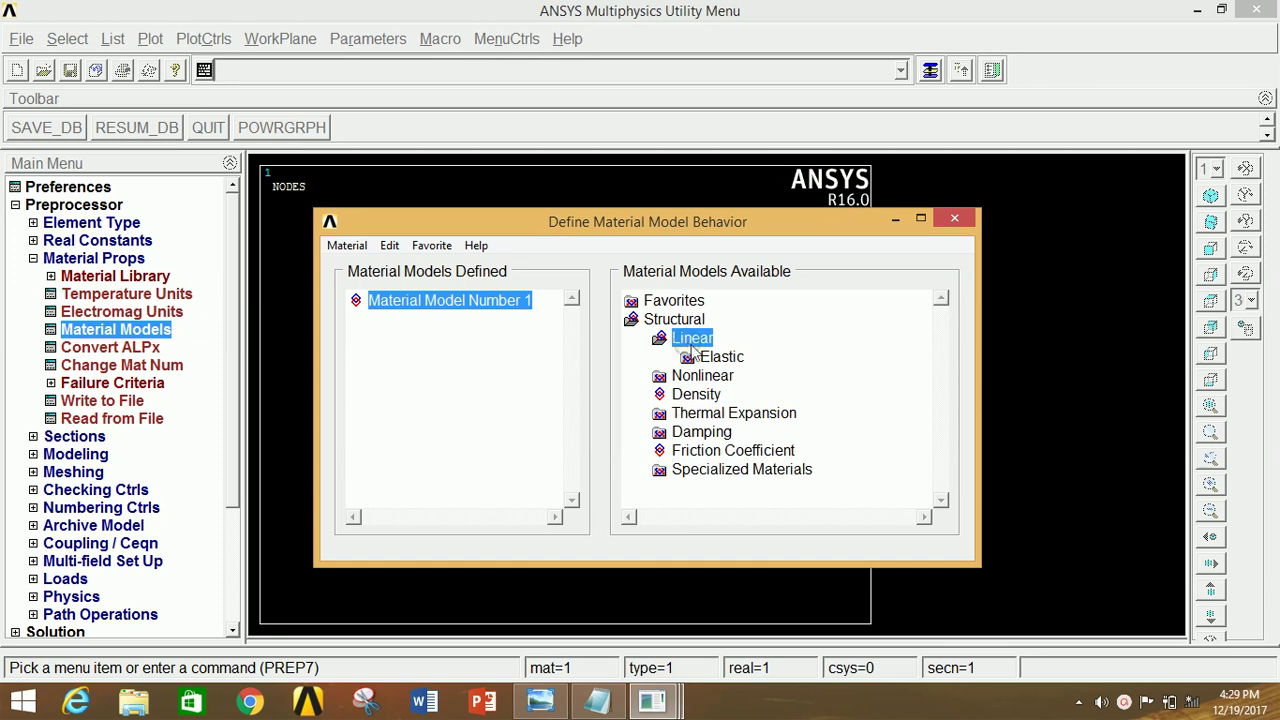
pyautogui.doubleClick(736, 358)
pyautogui.click(748, 378)
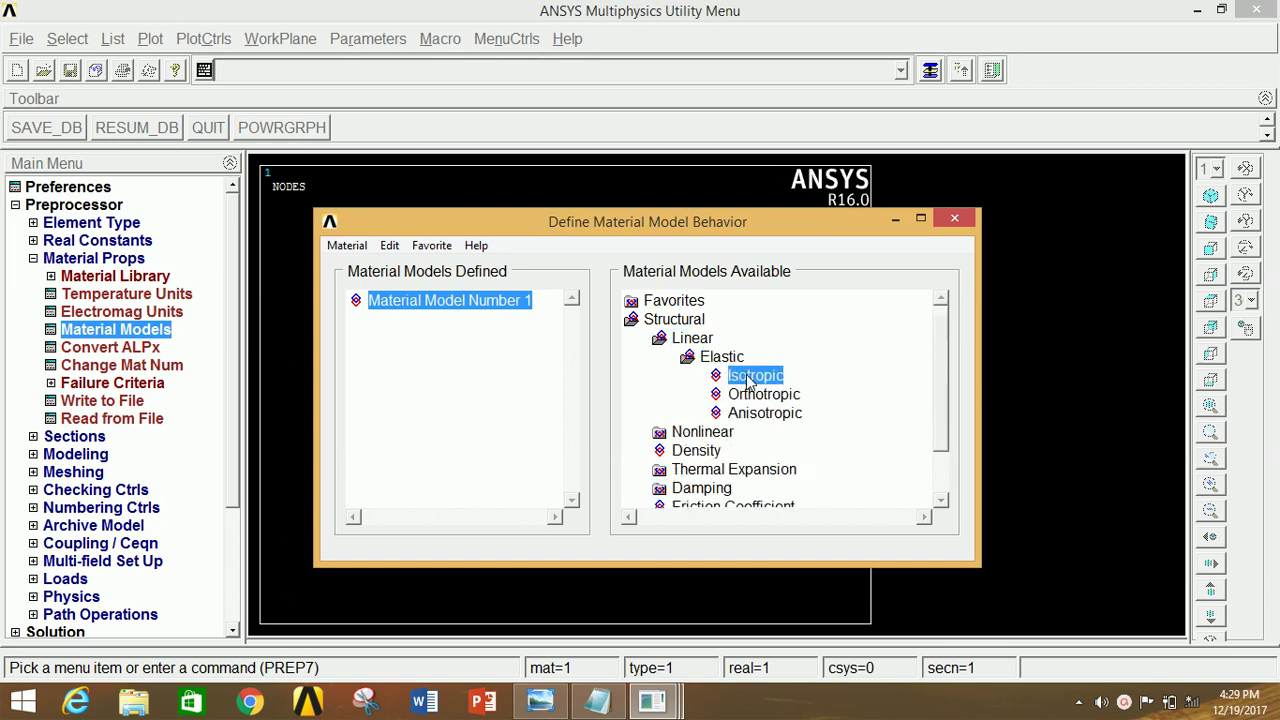
pyautogui.doubleClick(752, 376)
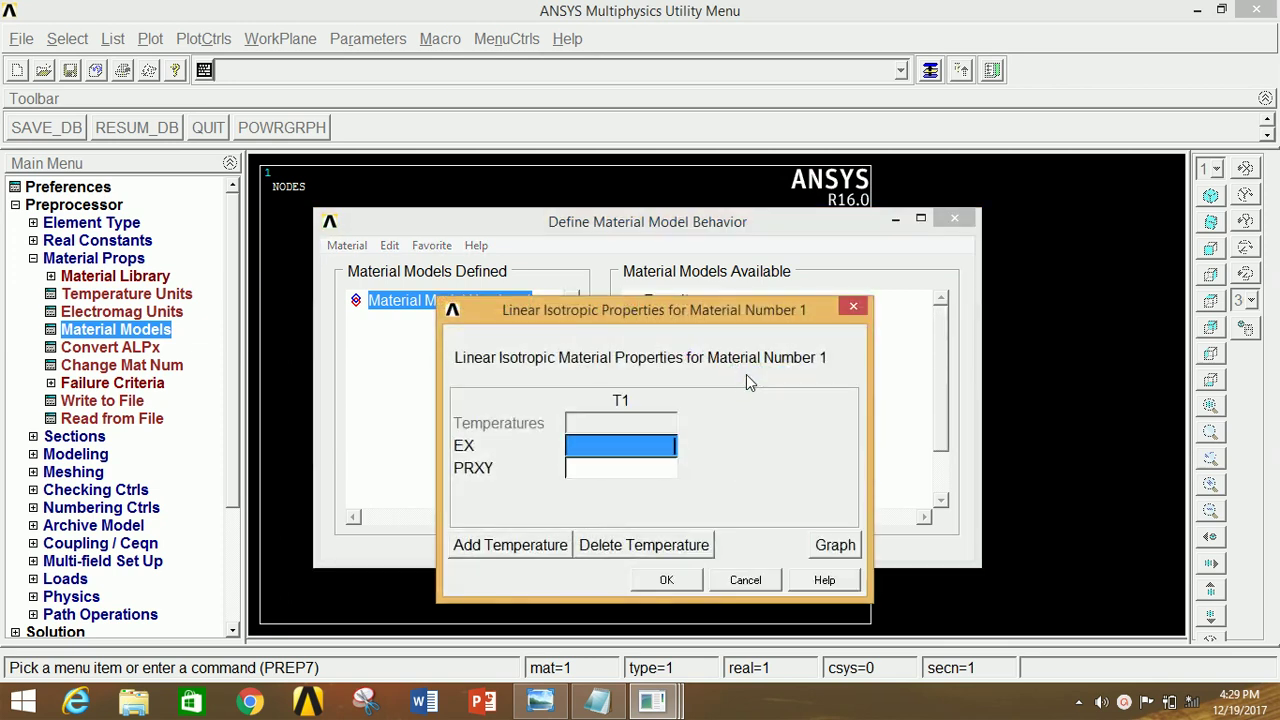
# - Enter EX 2e5 and PRXY 0.3 for material 1
pyautogui.write('2e5')
pyautogui.press('Tab')
pyautogui.write('0.3')
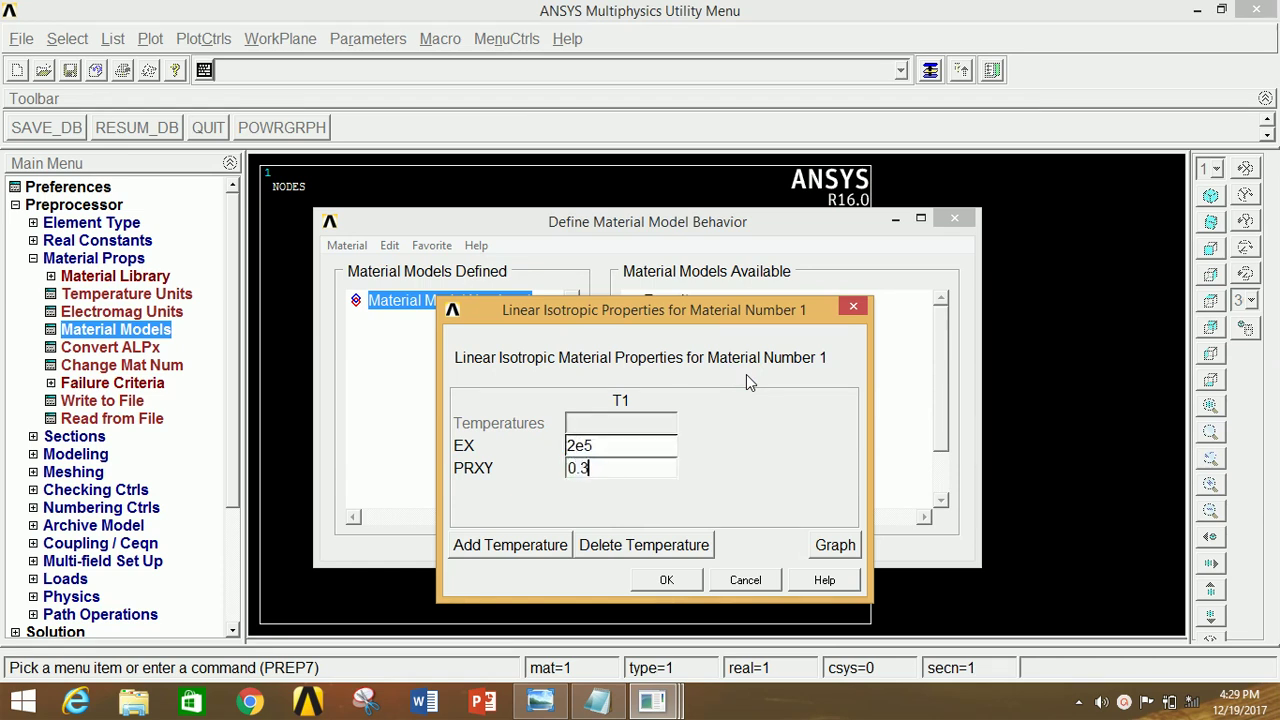
pyautogui.click(692, 583)
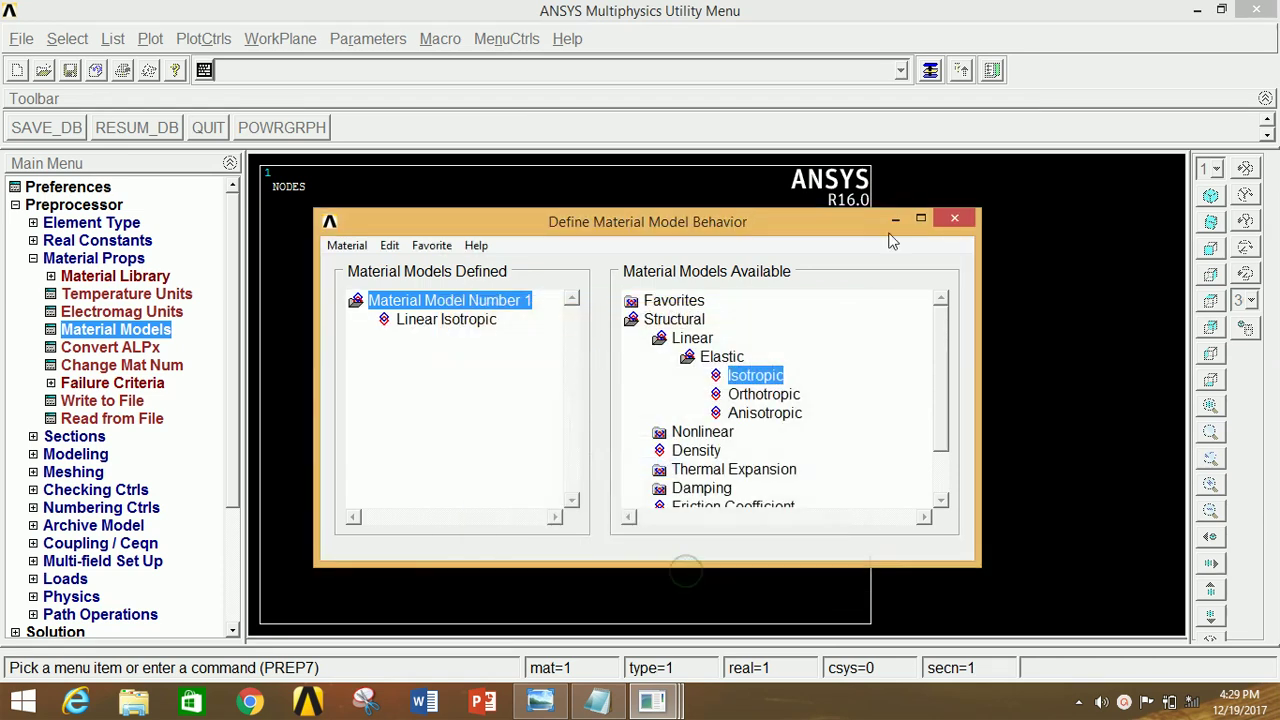
pyautogui.click(952, 218)
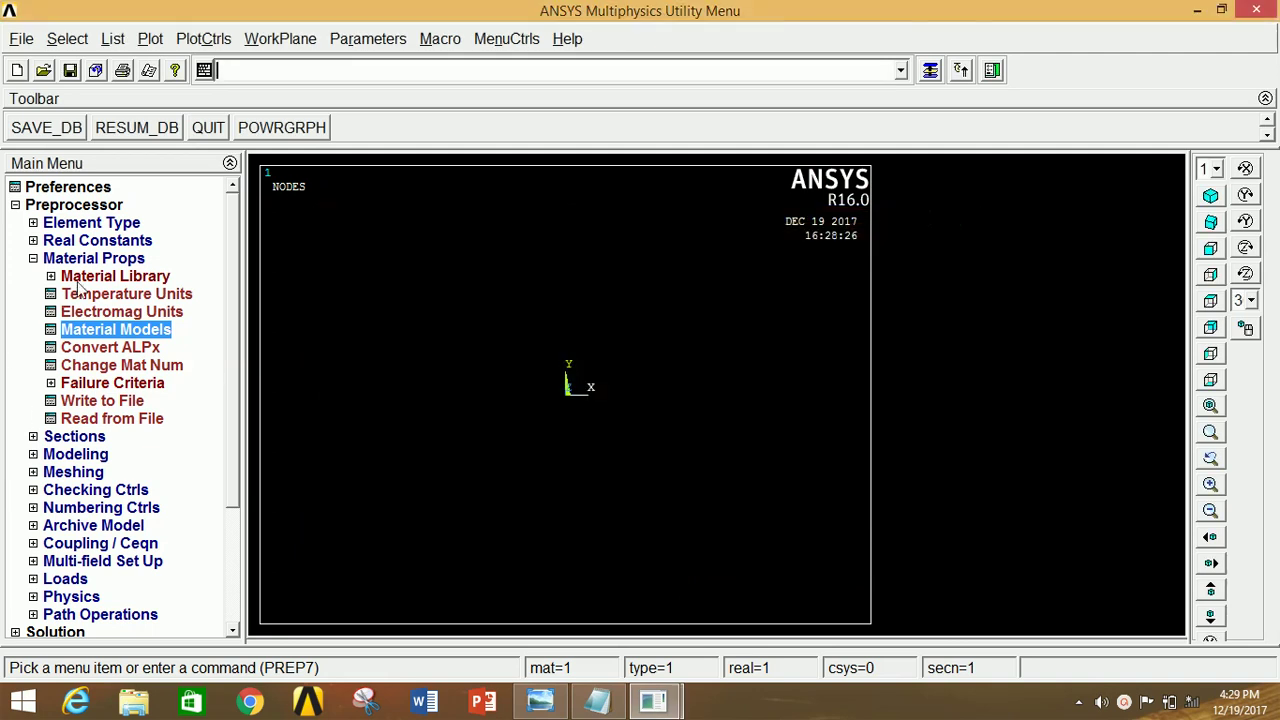
pyautogui.click(100, 259)
pyautogui.click(90, 278)
# - Define common beam section 1 as a 250 × 500 rectangle, preview its properties, and replot
pyautogui.click(84, 313)
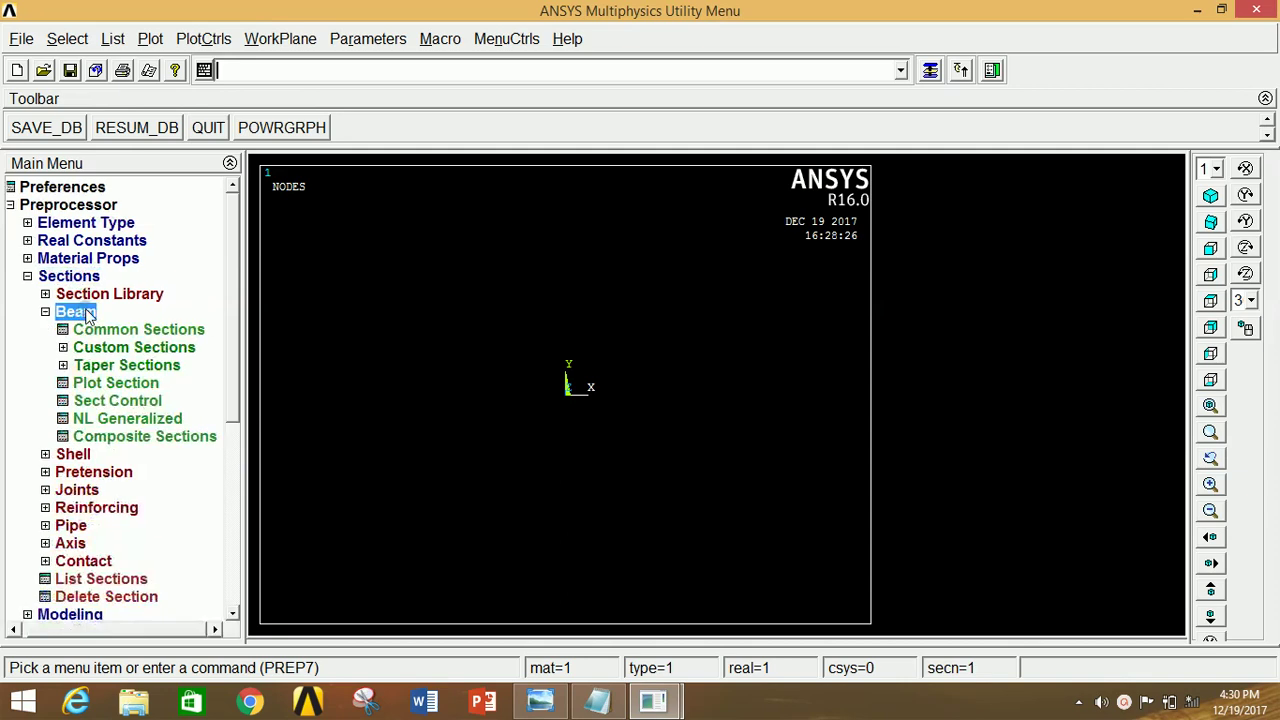
pyautogui.click(103, 331)
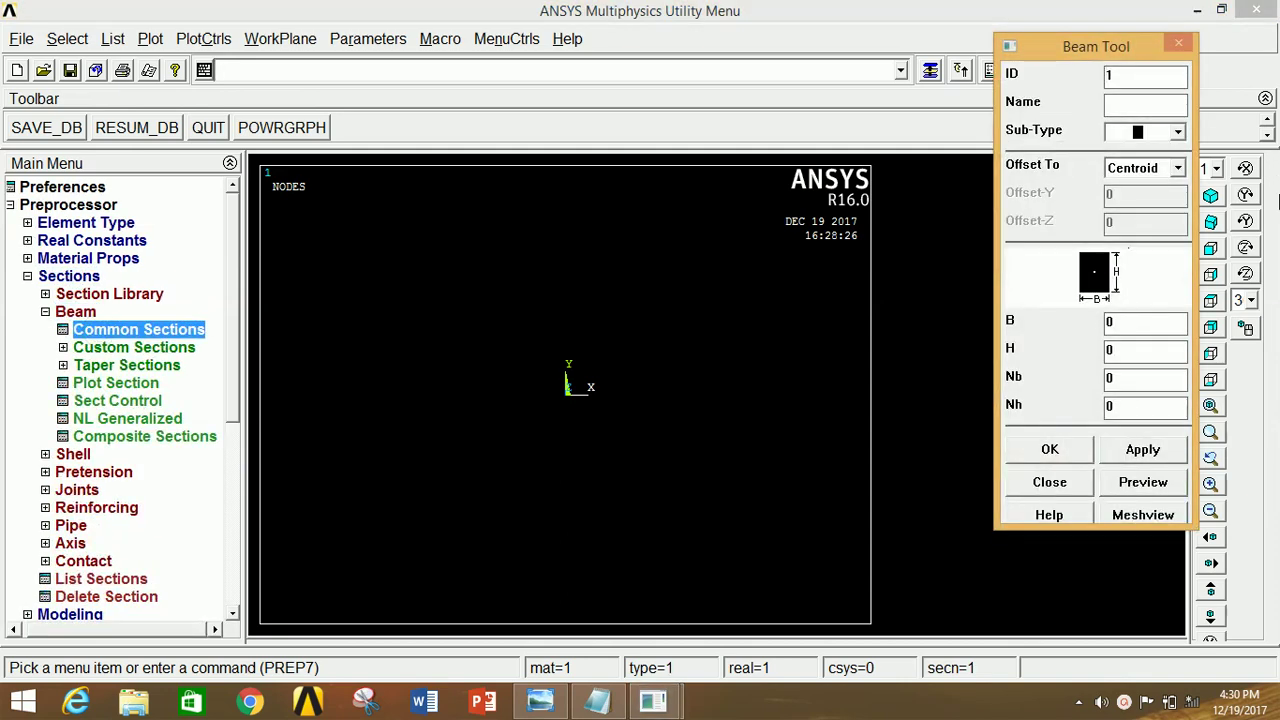
pyautogui.doubleClick(1113, 322)
pyautogui.write('250')
pyautogui.click(1130, 485)
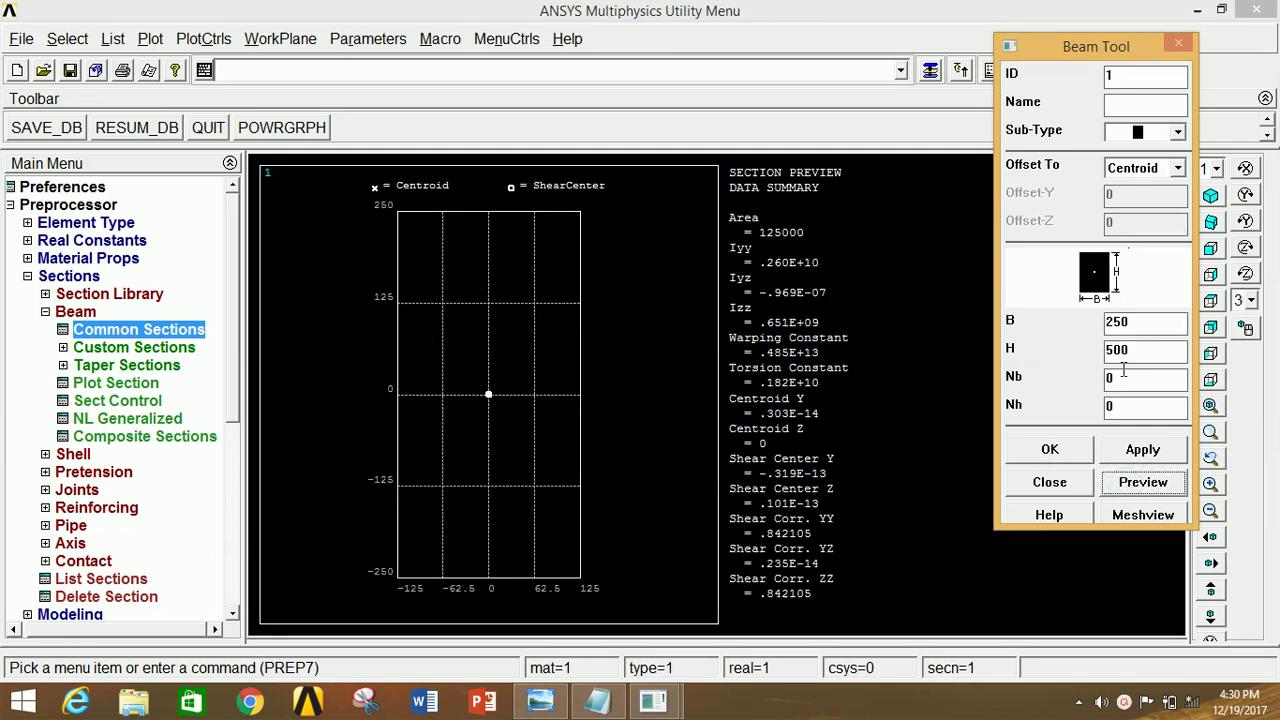
pyautogui.click(1020, 451)
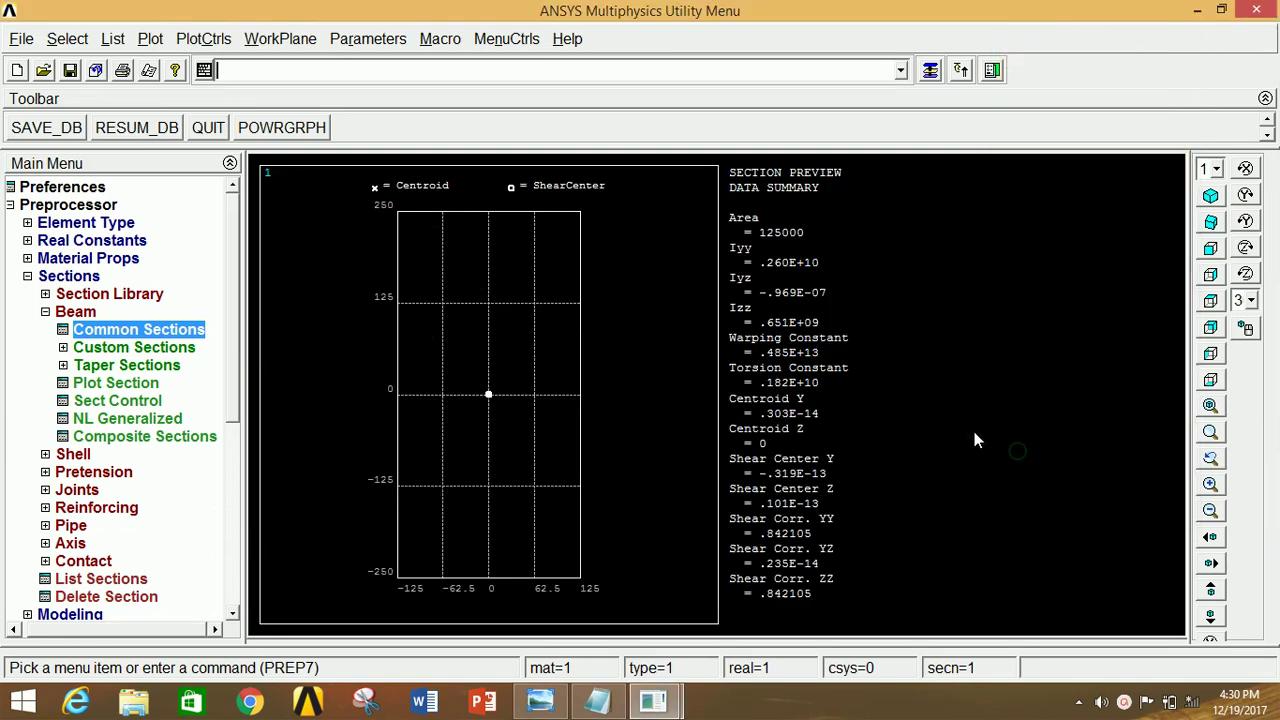
pyautogui.rightClick(627, 237)
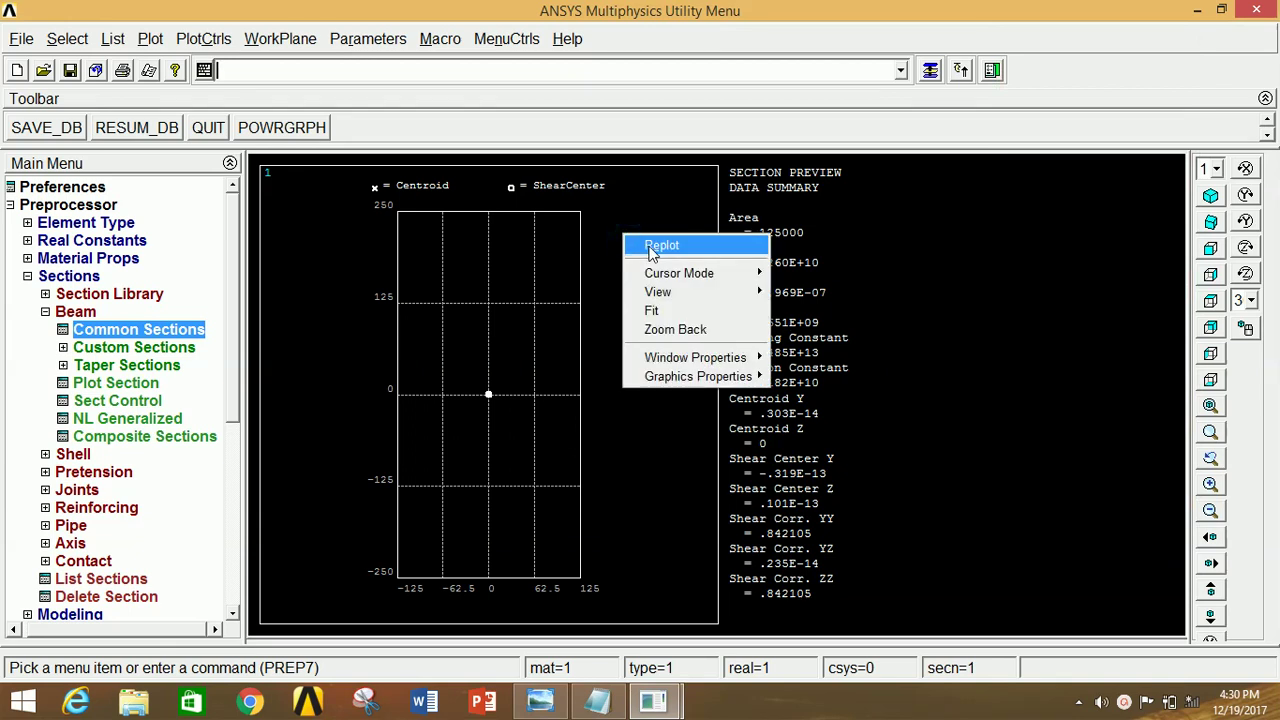
pyautogui.click(652, 248)
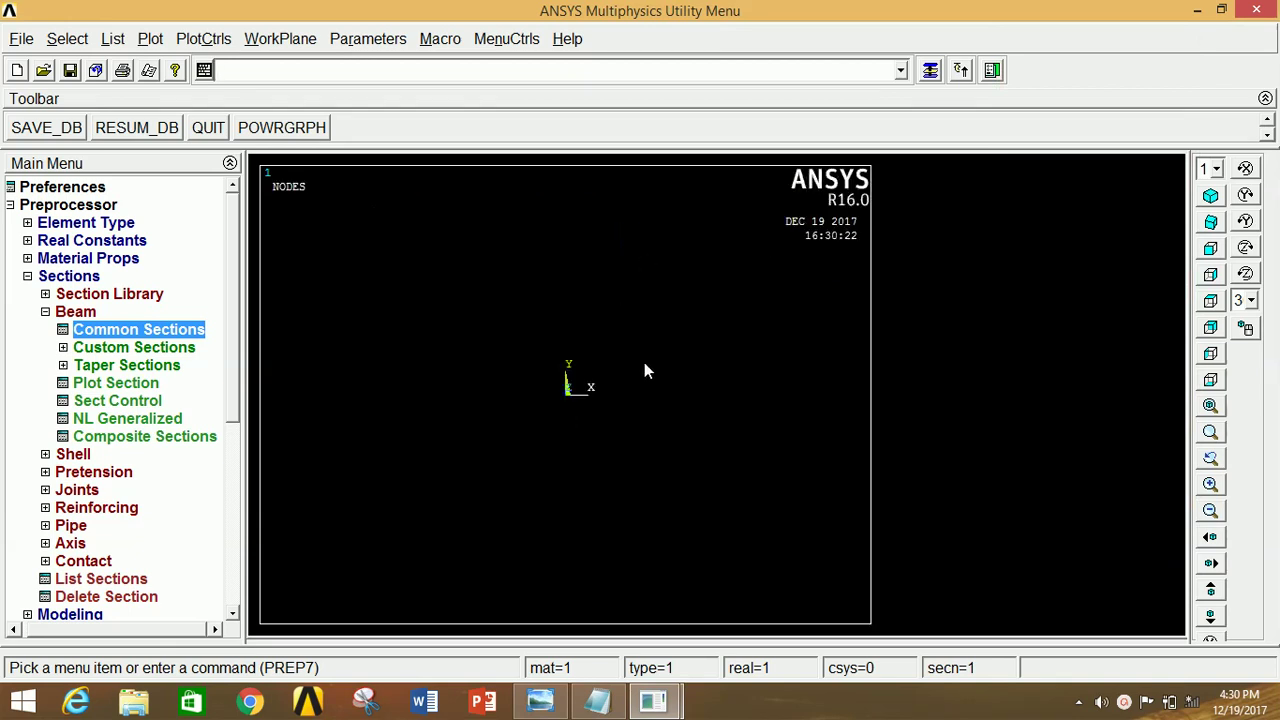
pyautogui.click(89, 280)
# - Create the first beam keypoint using keypoints In Active CS
pyautogui.click(89, 279)
pyautogui.click(90, 295)
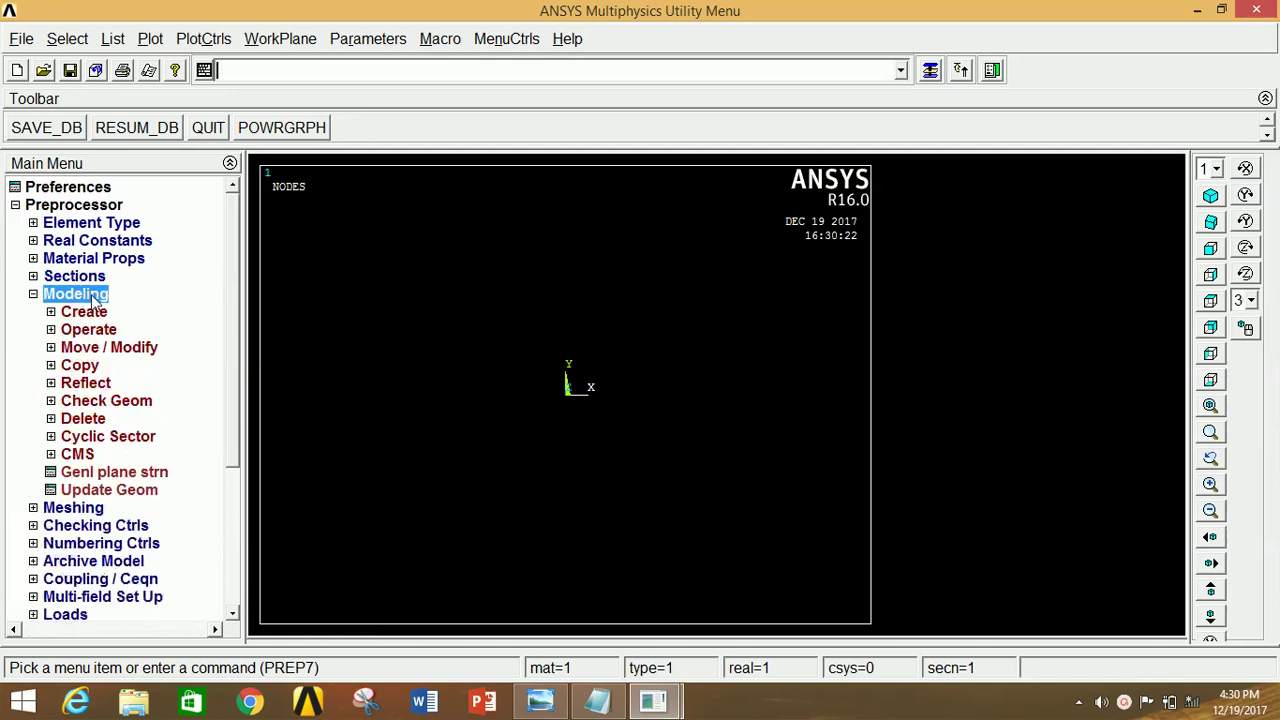
pyautogui.click(92, 311)
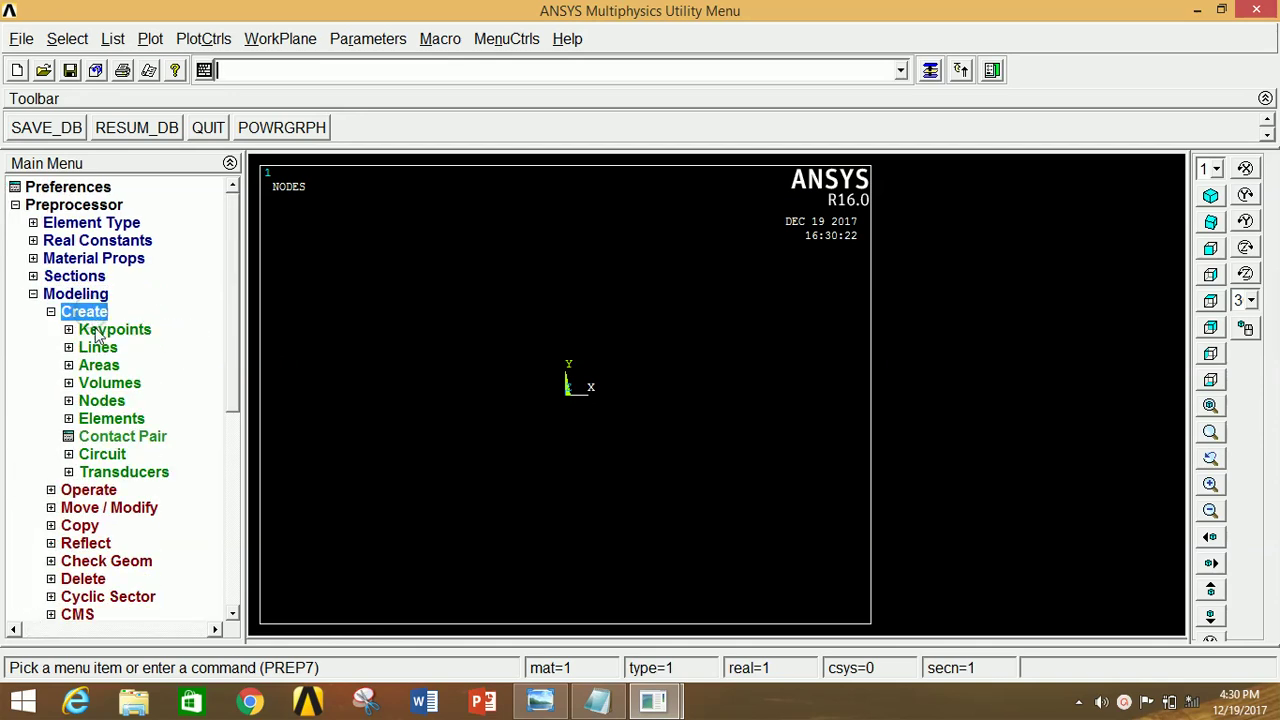
pyautogui.click(105, 330)
pyautogui.click(125, 366)
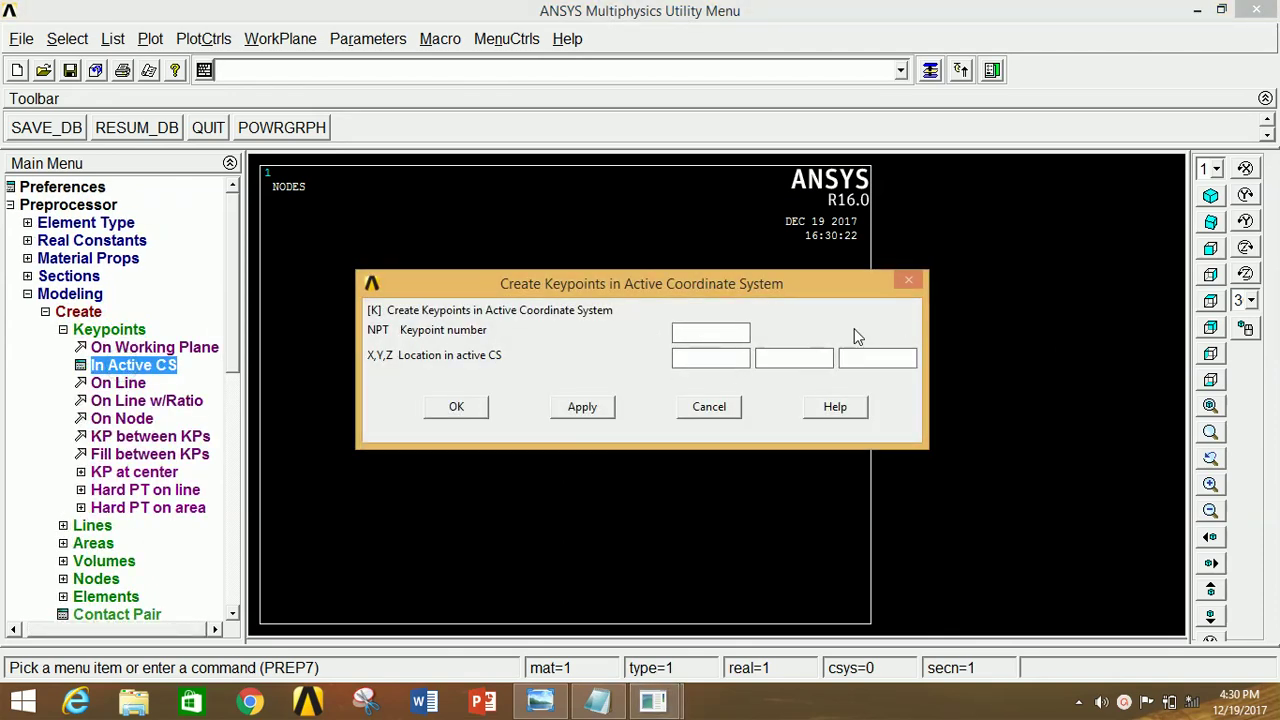
pyautogui.click(608, 406)
pyautogui.moveTo(677, 277); pyautogui.dragTo(624, 411)
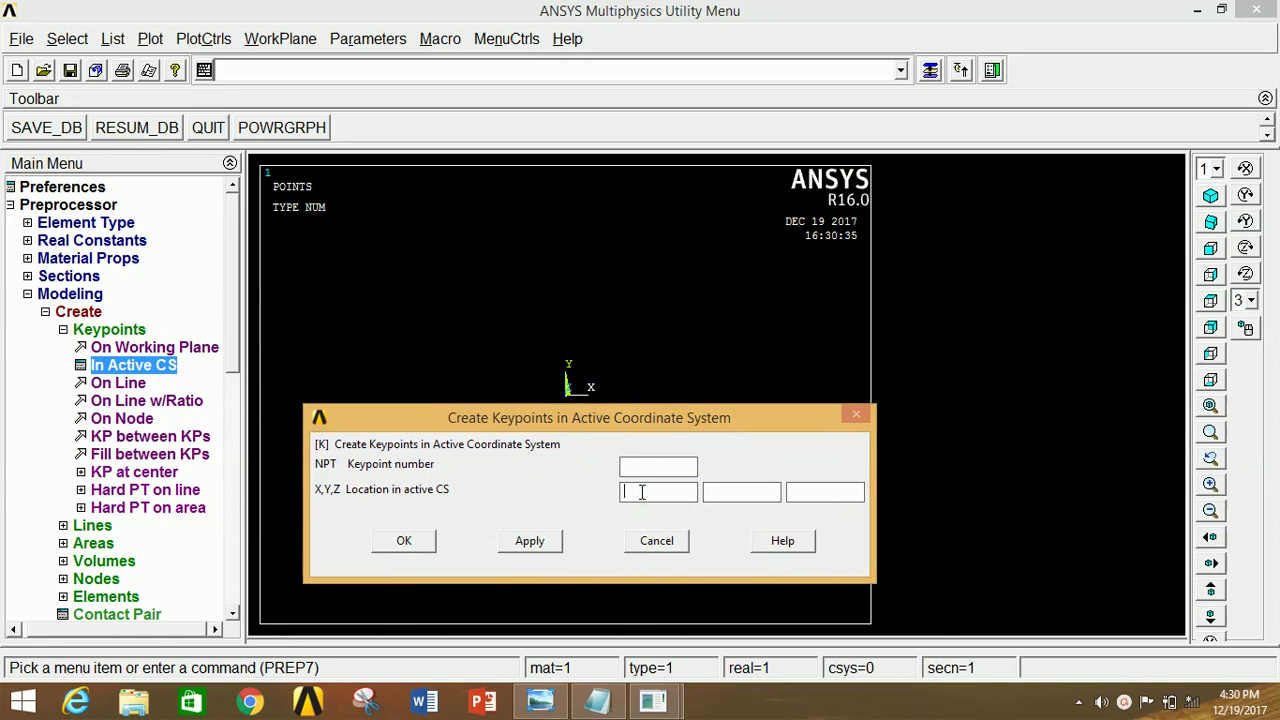
# - Add keypoints 2–6 along X at 2000, 3000, 9000, 10000 and 12000
pyautogui.write('2')
pyautogui.click(545, 550)
pyautogui.write('3000')
pyautogui.click(516, 540)
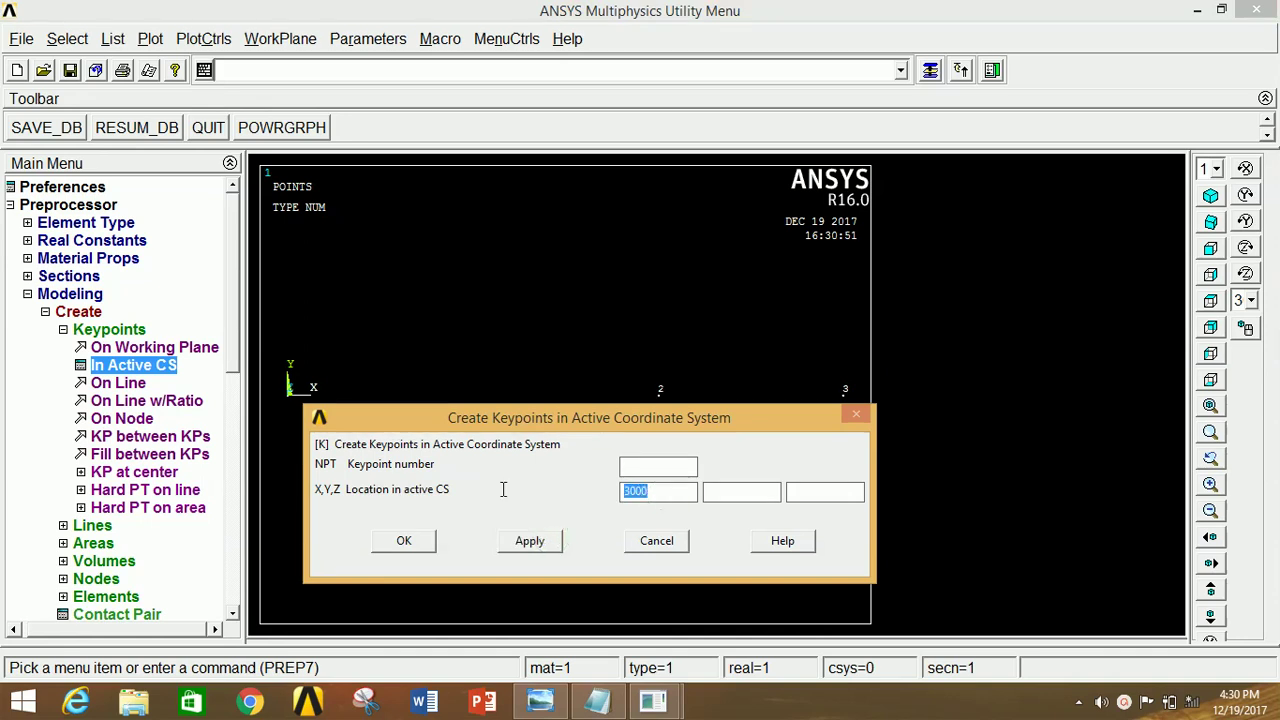
pyautogui.write('9')
pyautogui.click(530, 540)
pyautogui.write('10000')
pyautogui.click(530, 540)
pyautogui.click(405, 538)
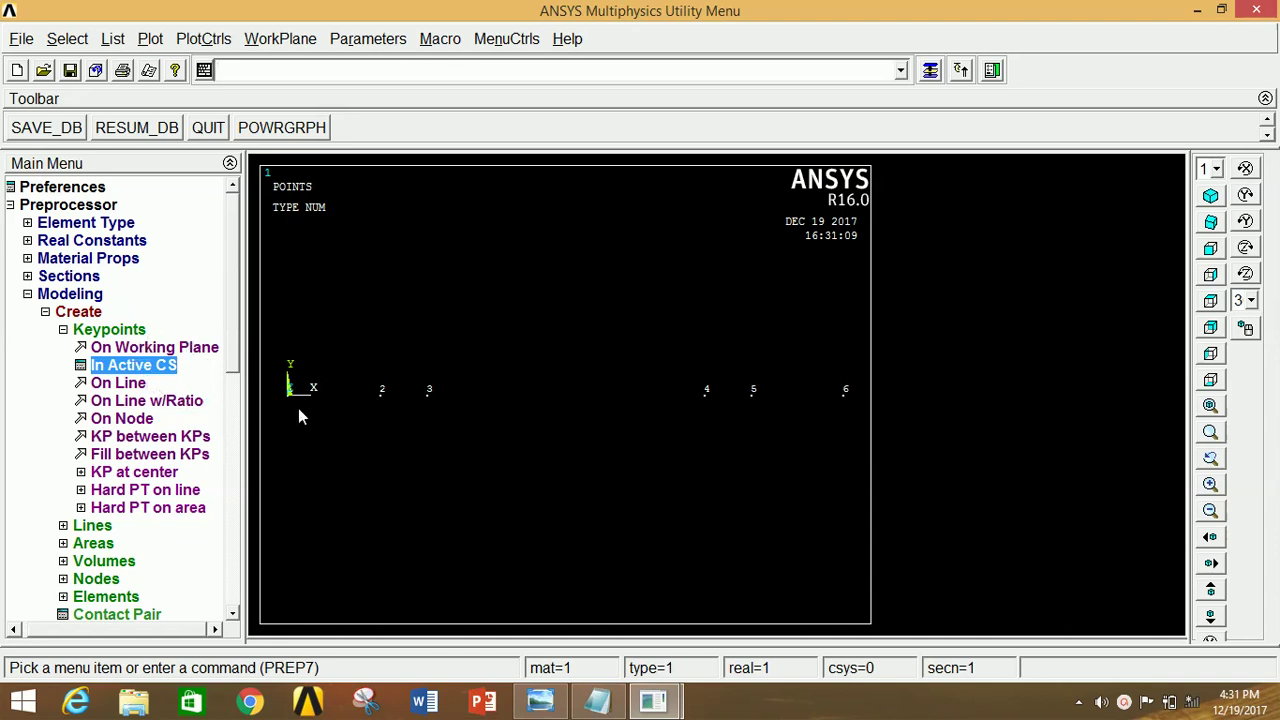
pyautogui.click(100, 331)
# - Draw straight lines between keypoints 1-2, 2-3, 3-4, 4-5 and 5-6
pyautogui.click(98, 347)
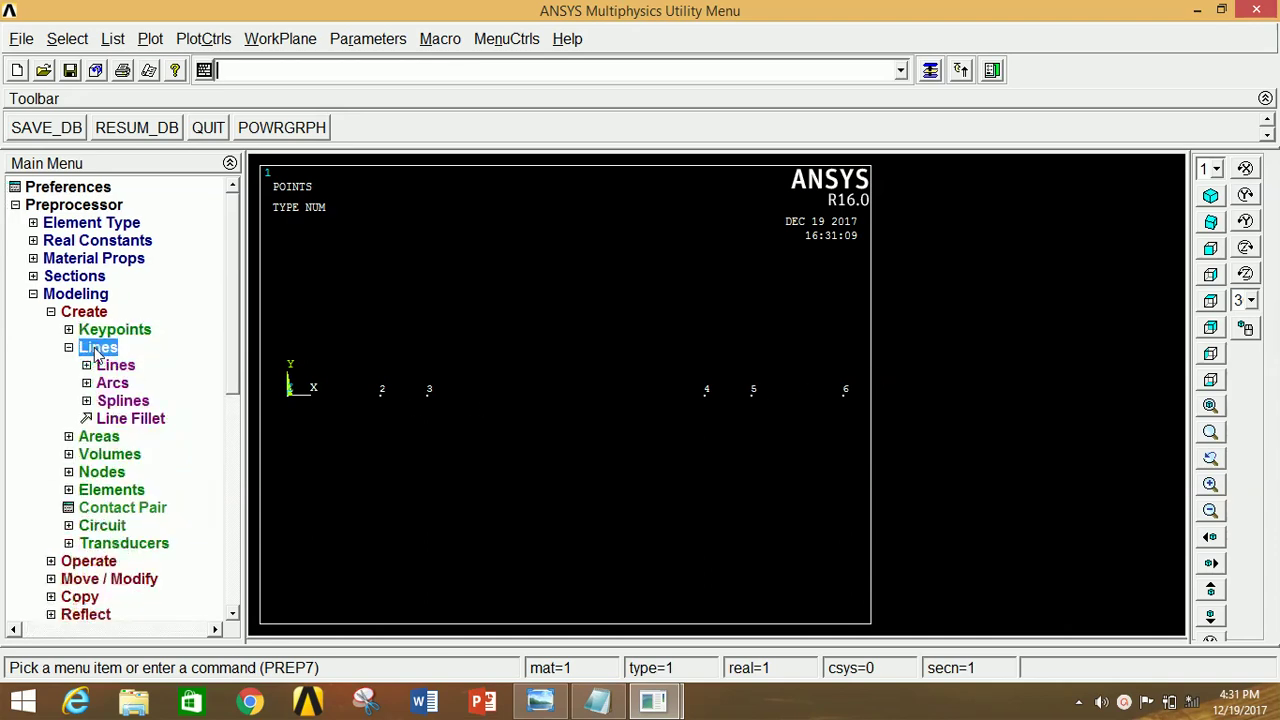
pyautogui.click(116, 366)
pyautogui.click(145, 383)
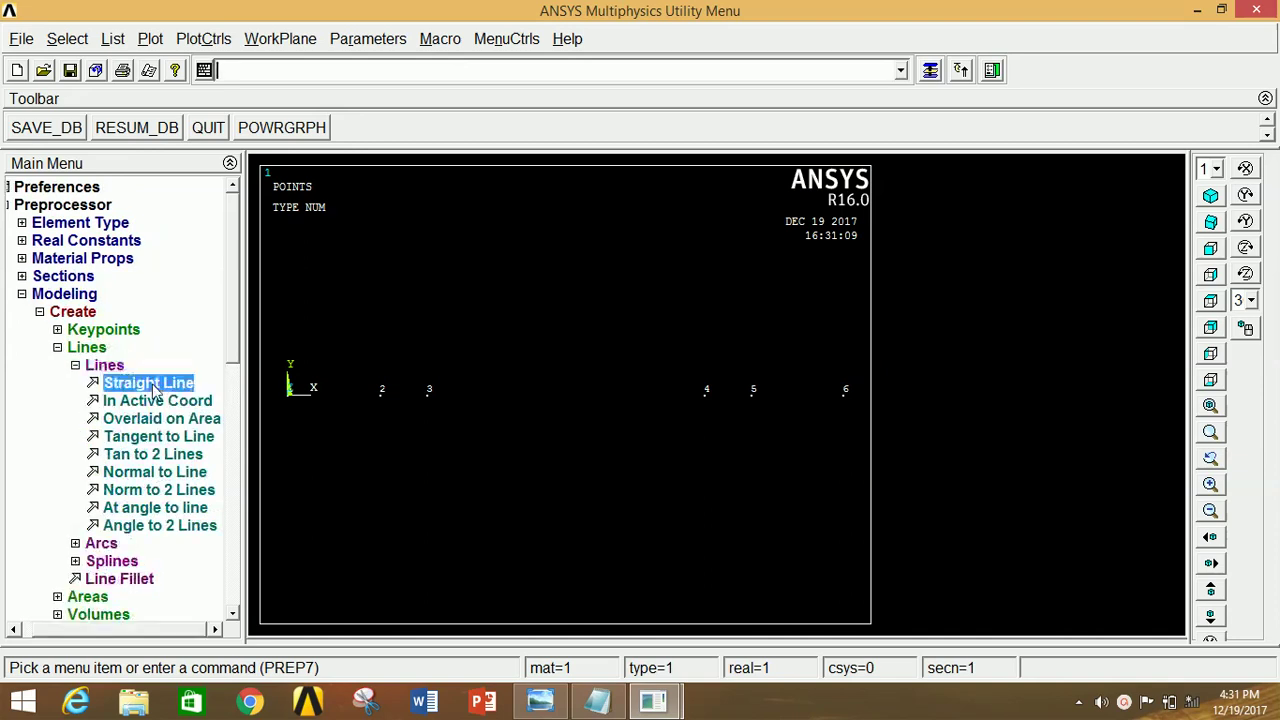
pyautogui.click(290, 412)
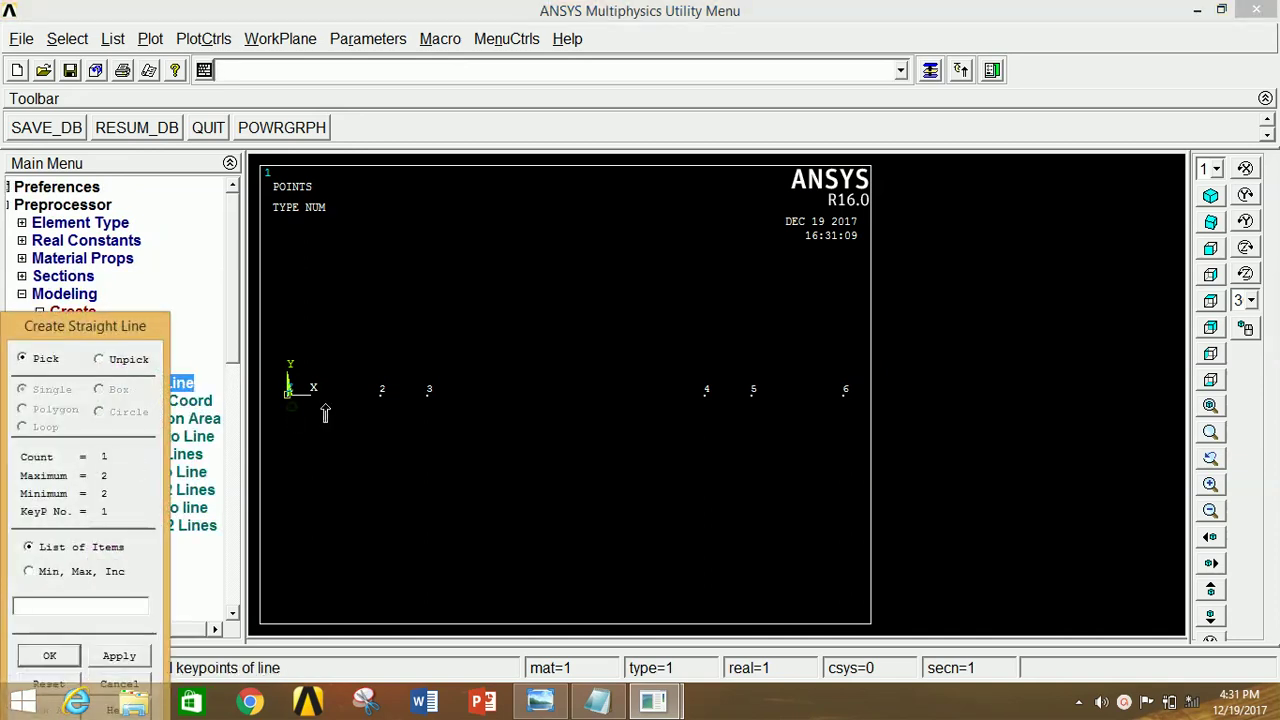
pyautogui.click(377, 413)
pyautogui.click(380, 394)
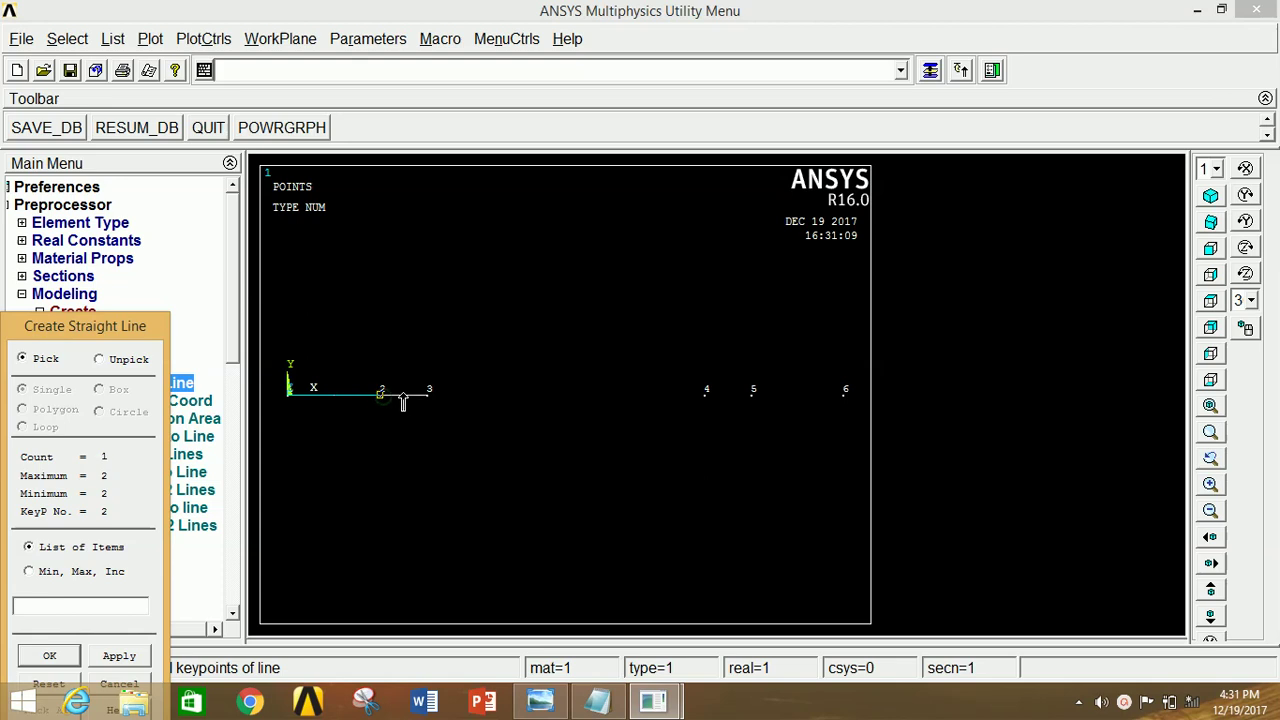
pyautogui.click(428, 403)
pyautogui.click(429, 400)
pyautogui.click(708, 402)
pyautogui.click(706, 397)
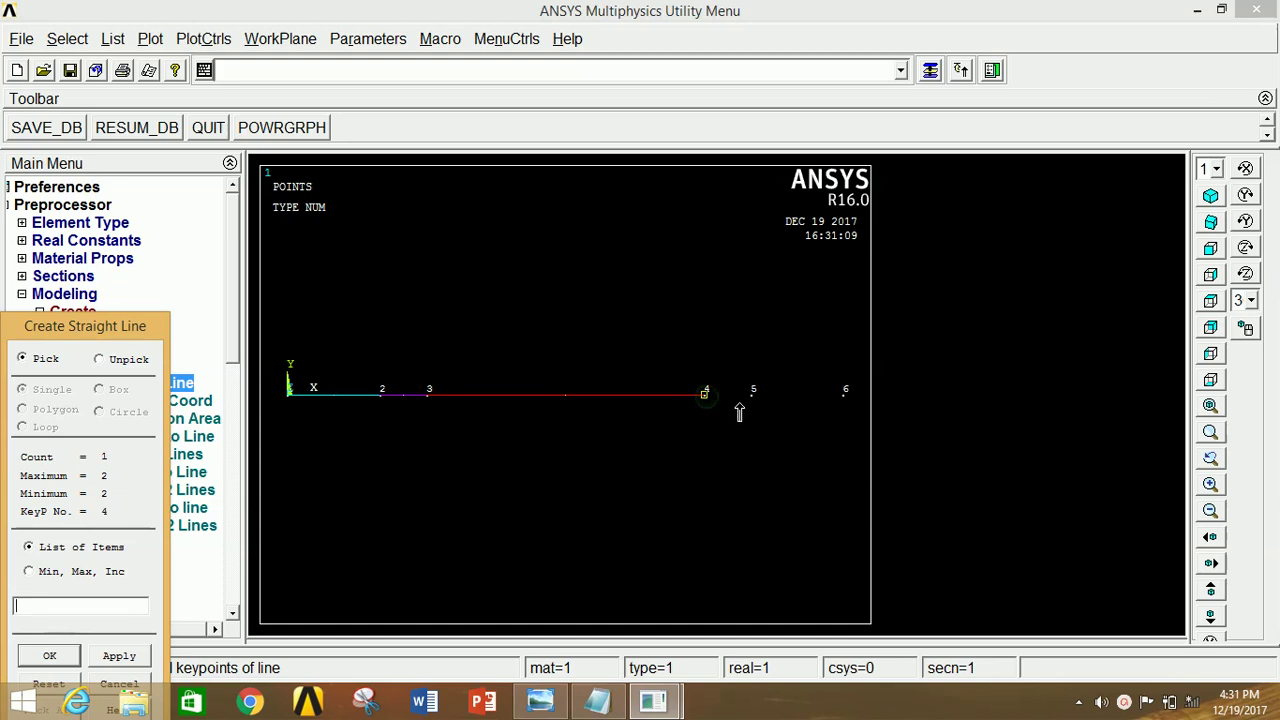
pyautogui.click(752, 396)
pyautogui.click(752, 396)
pyautogui.click(845, 392)
pyautogui.click(62, 655)
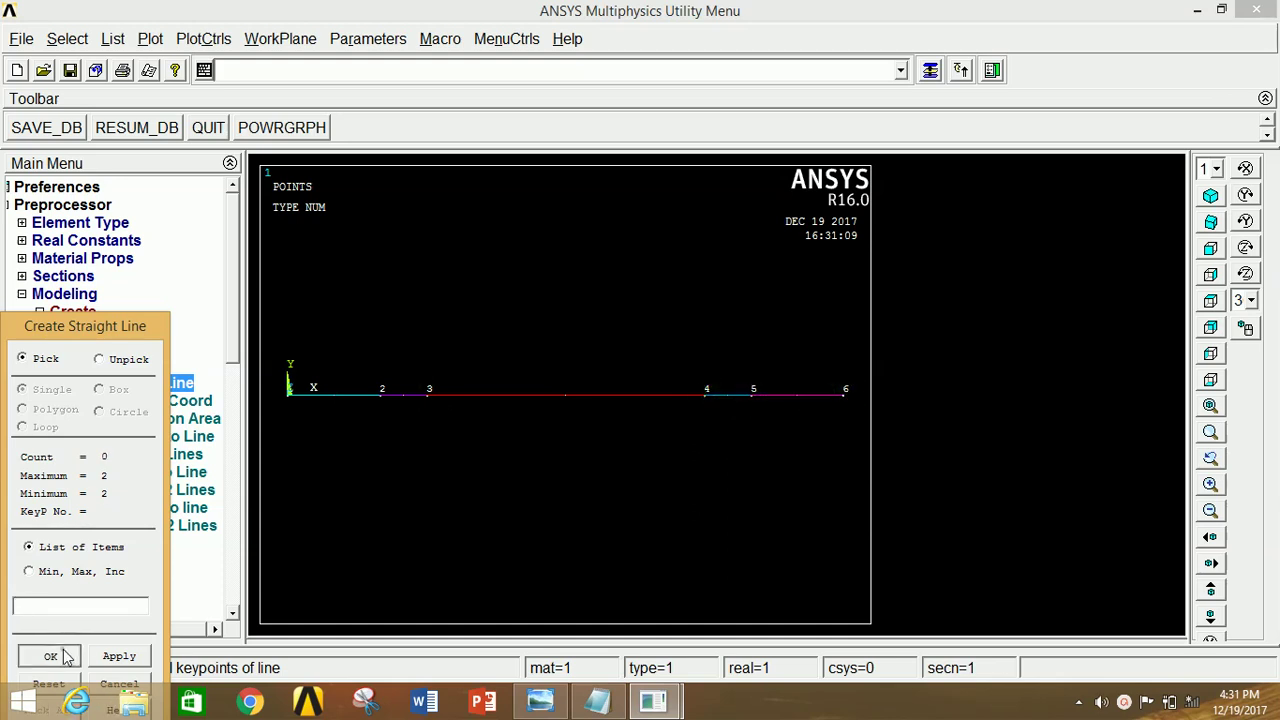
pyautogui.click(80, 294)
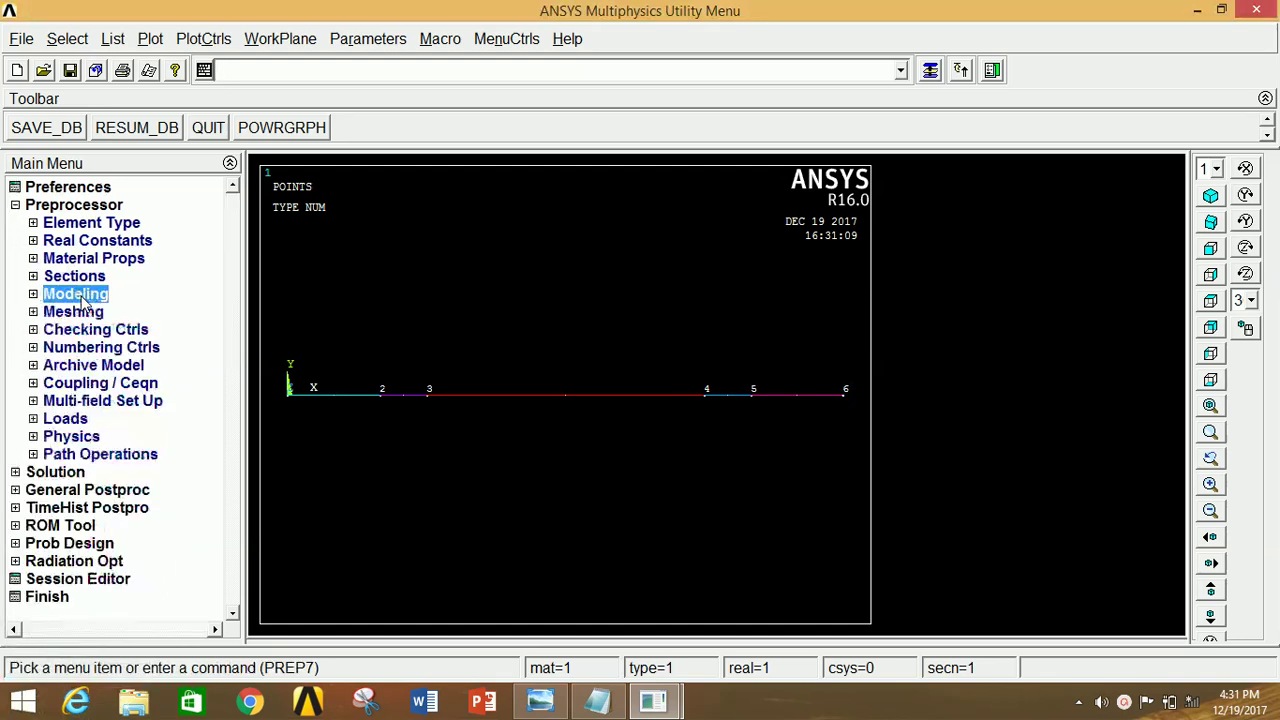
# - Set the global element edge length SIZE to 10
pyautogui.click(75, 311)
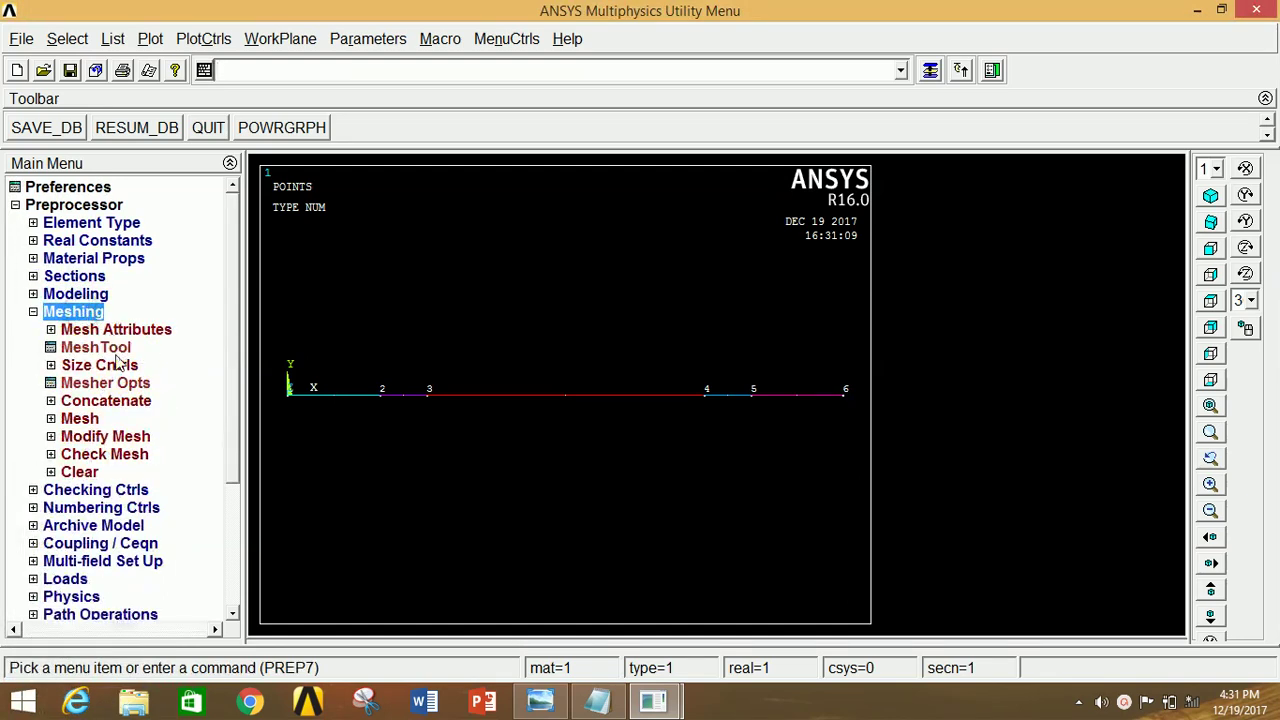
pyautogui.click(112, 346)
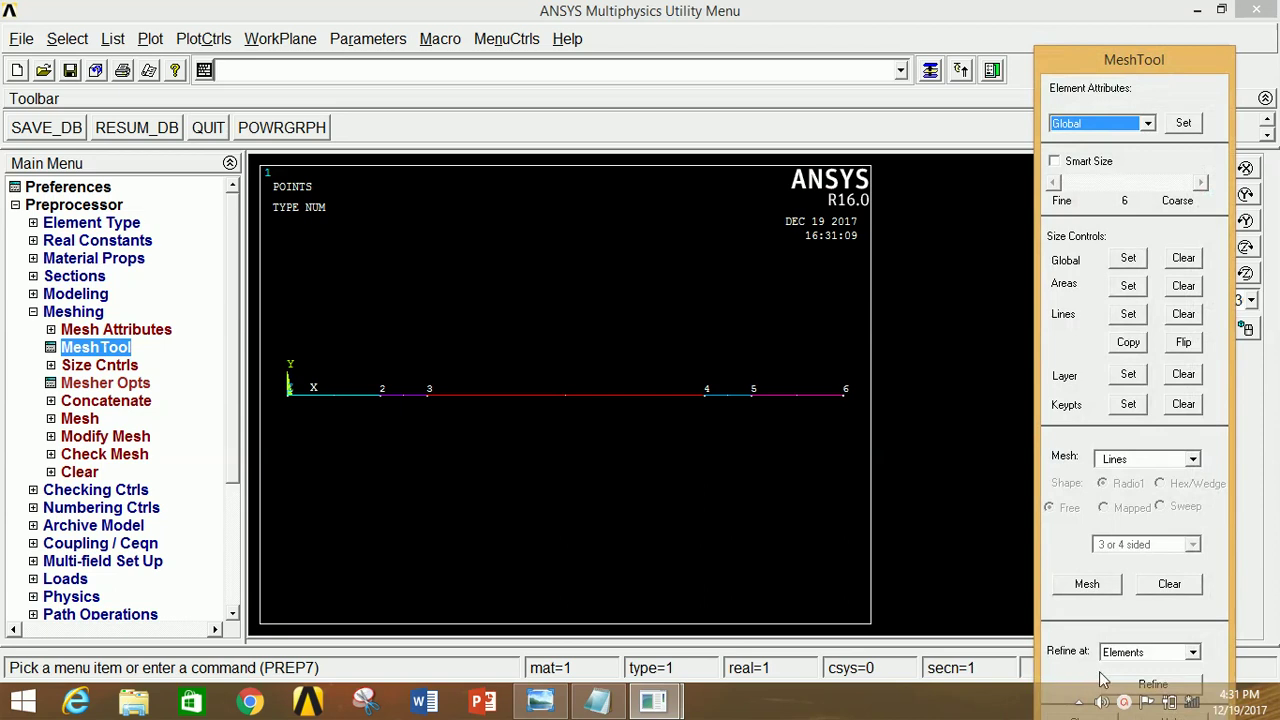
pyautogui.moveTo(1123, 63); pyautogui.dragTo(1121, 34)
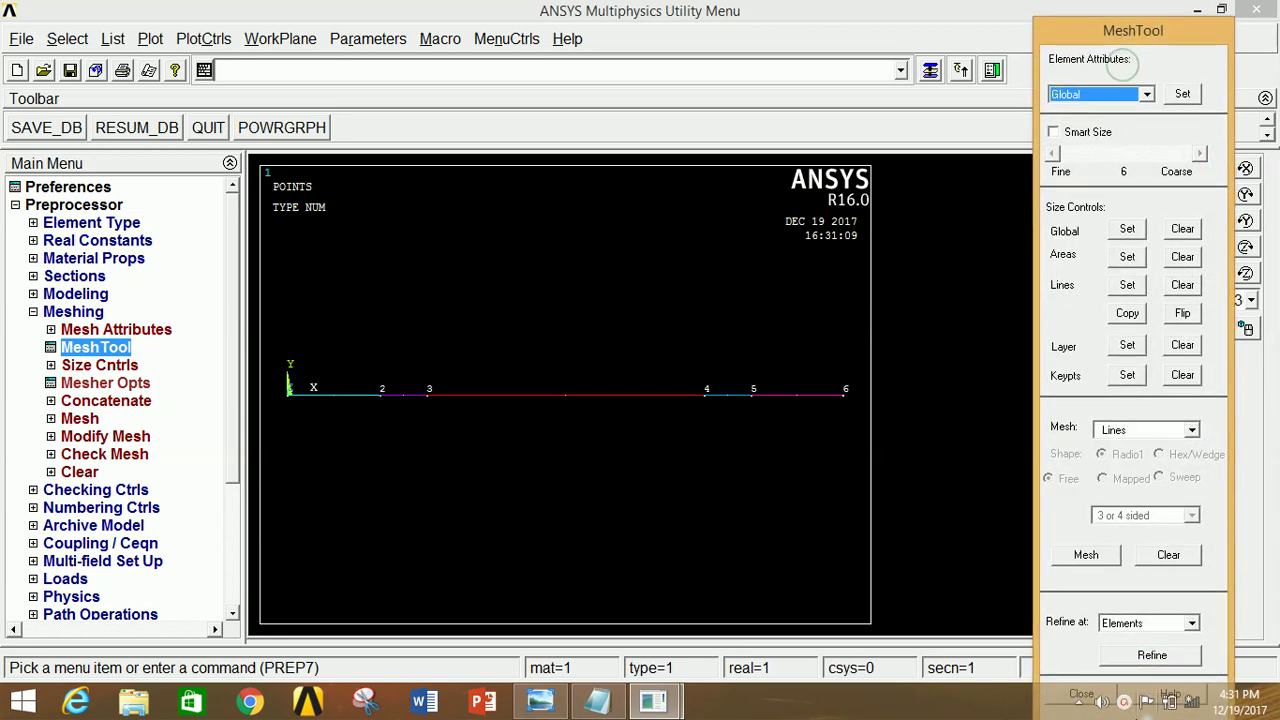
pyautogui.moveTo(1152, 30); pyautogui.dragTo(1145, 10)
pyautogui.click(1080, 676)
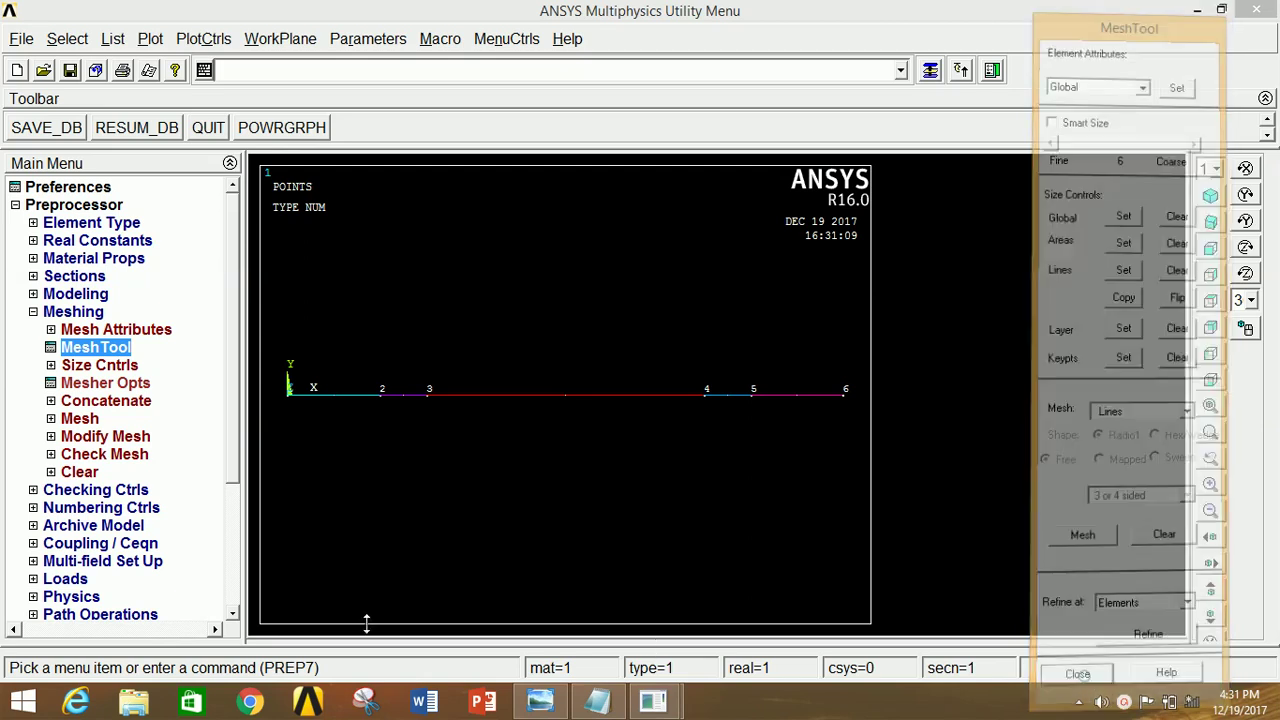
pyautogui.click(110, 367)
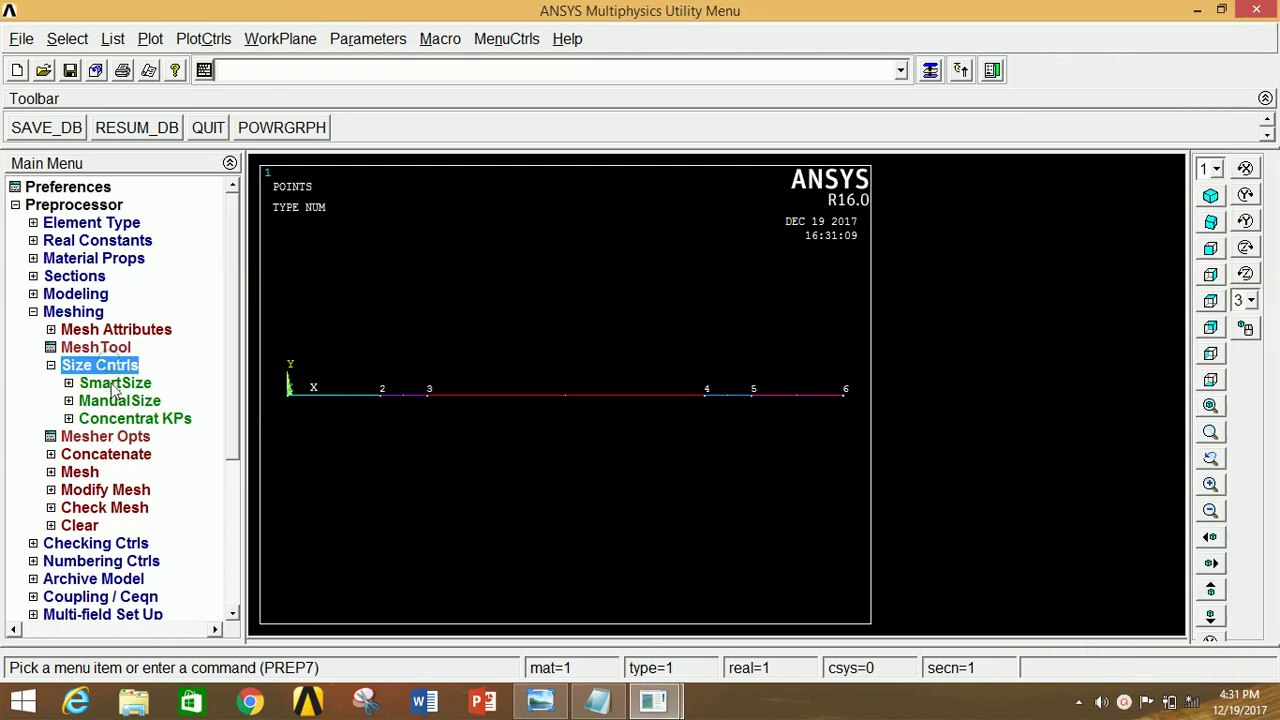
pyautogui.click(114, 401)
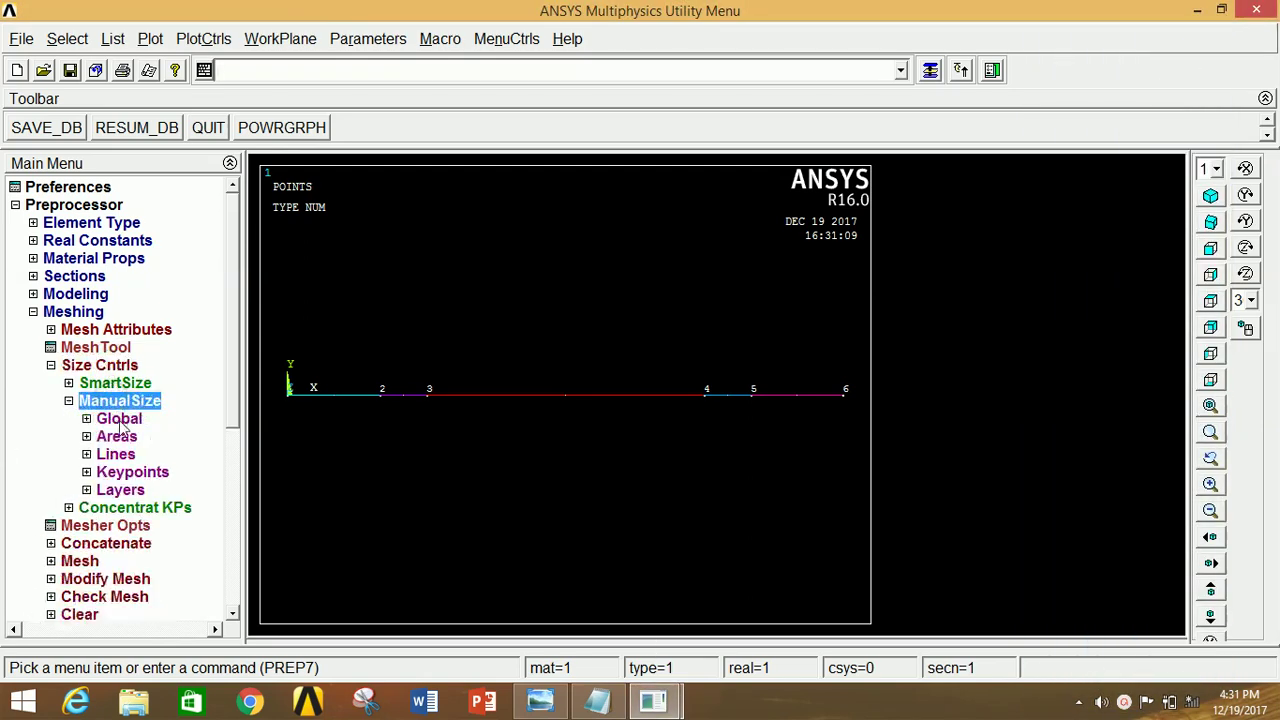
pyautogui.click(118, 418)
pyautogui.click(136, 439)
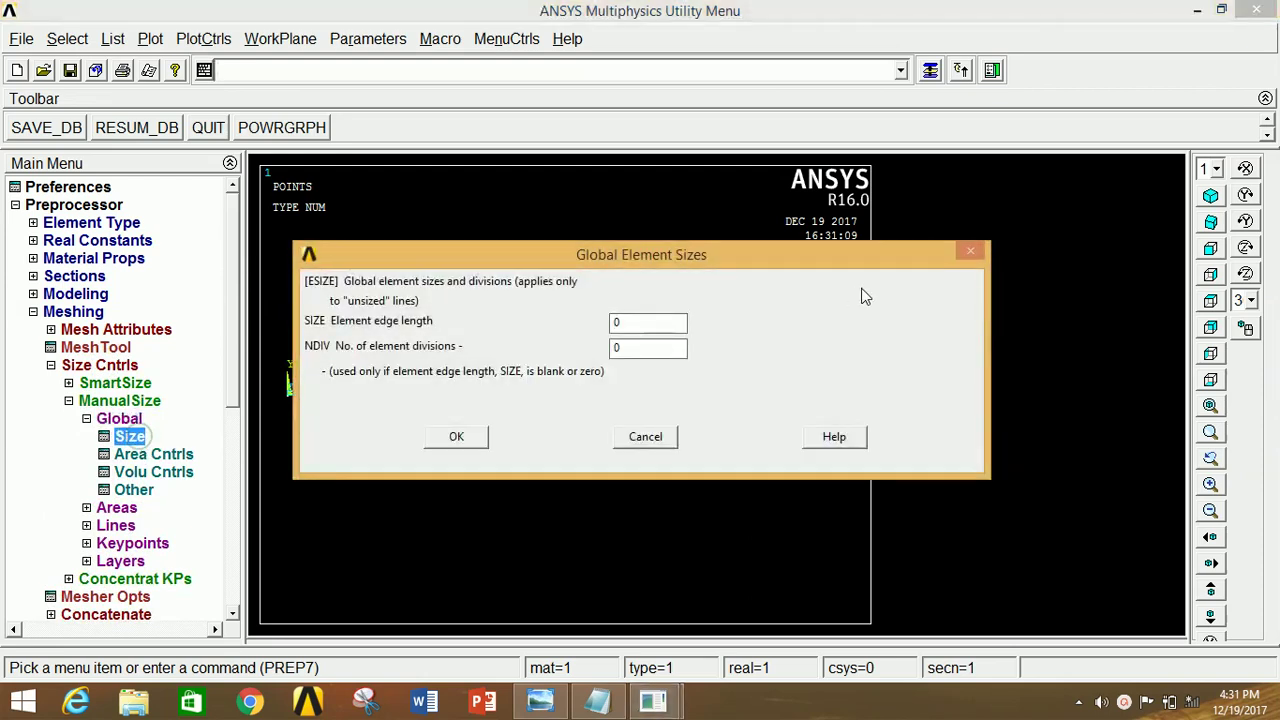
pyautogui.doubleClick(620, 322)
pyautogui.write('10')
pyautogui.click(460, 438)
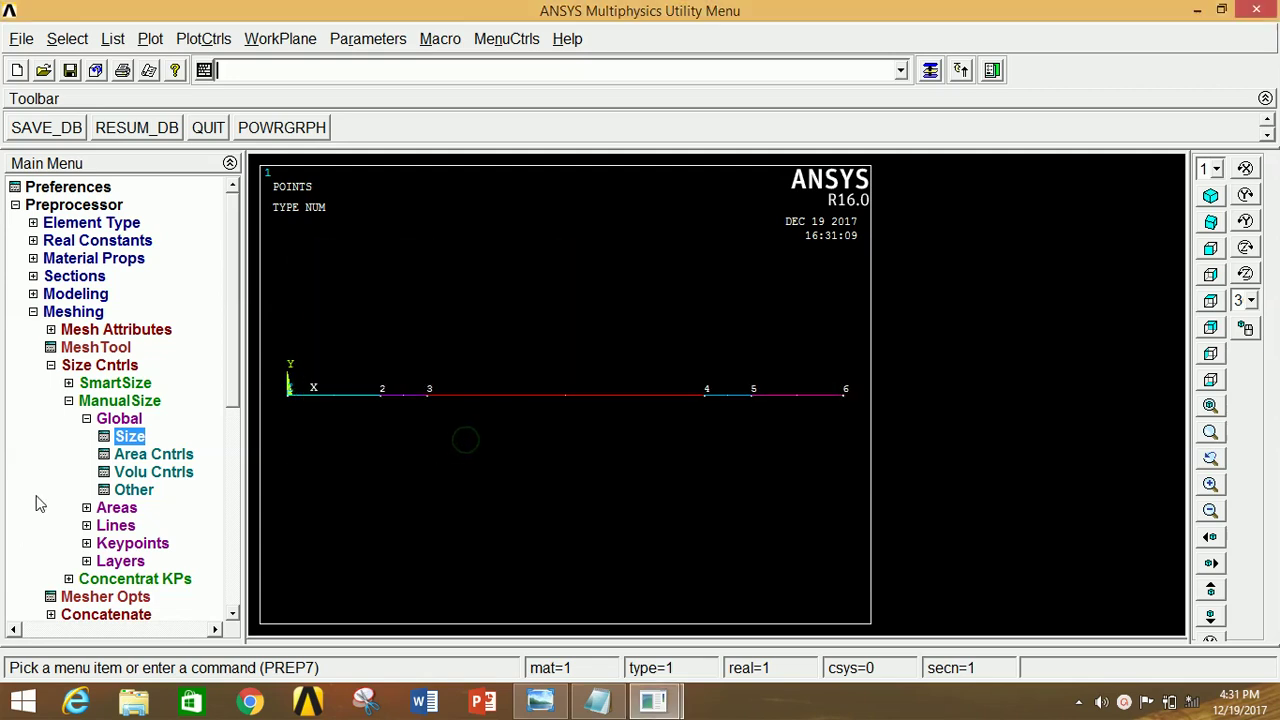
pyautogui.click(100, 366)
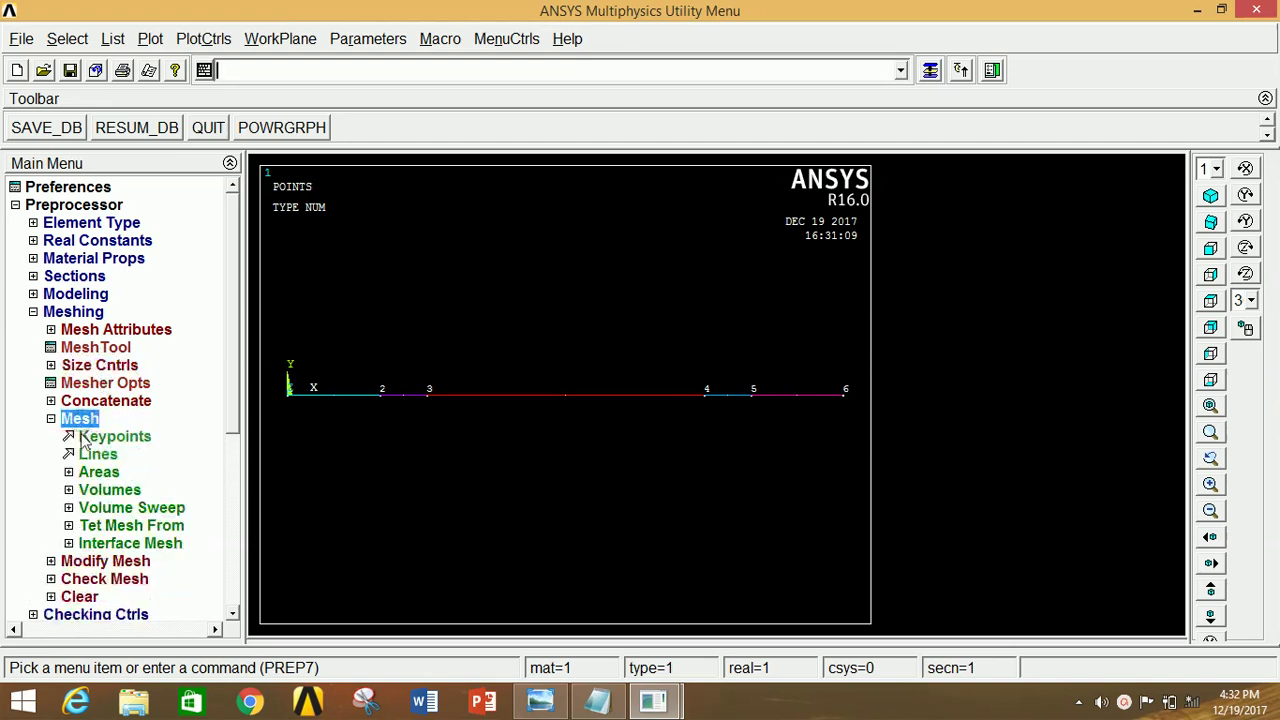
# - Mesh all the beam lines with Pick All
pyautogui.click(92, 453)
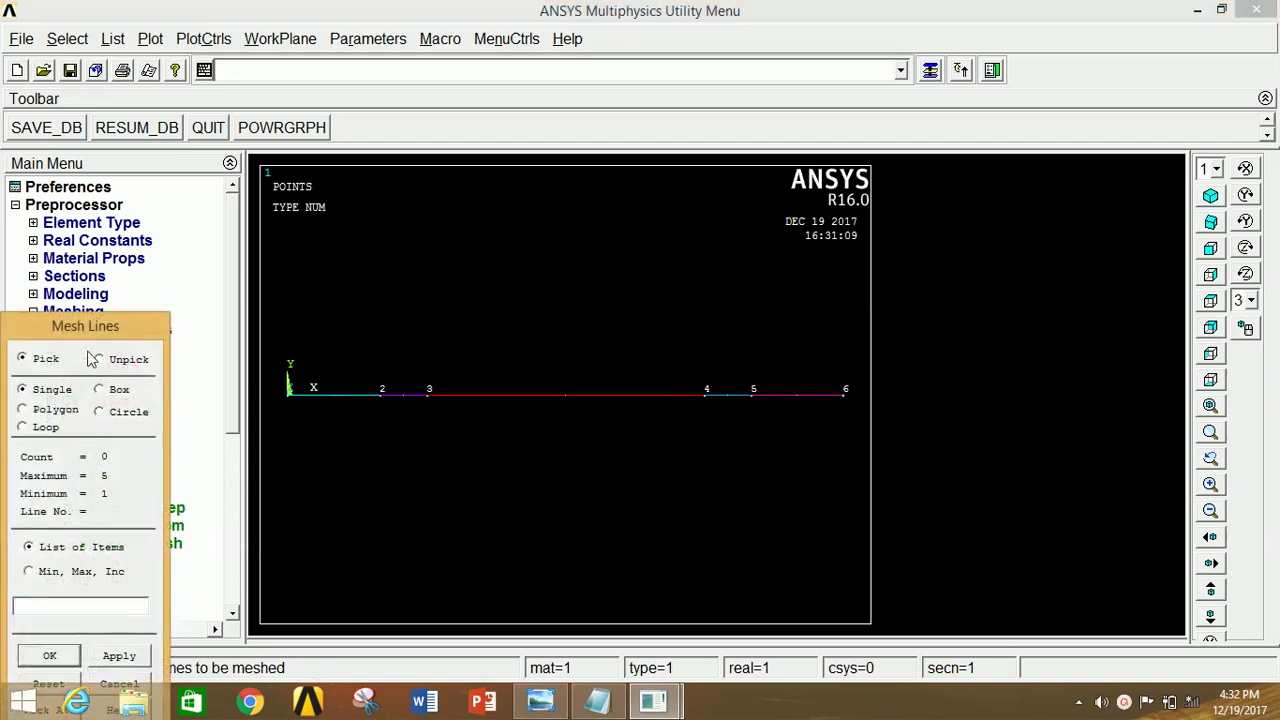
pyautogui.moveTo(85, 330); pyautogui.dragTo(101, 226)
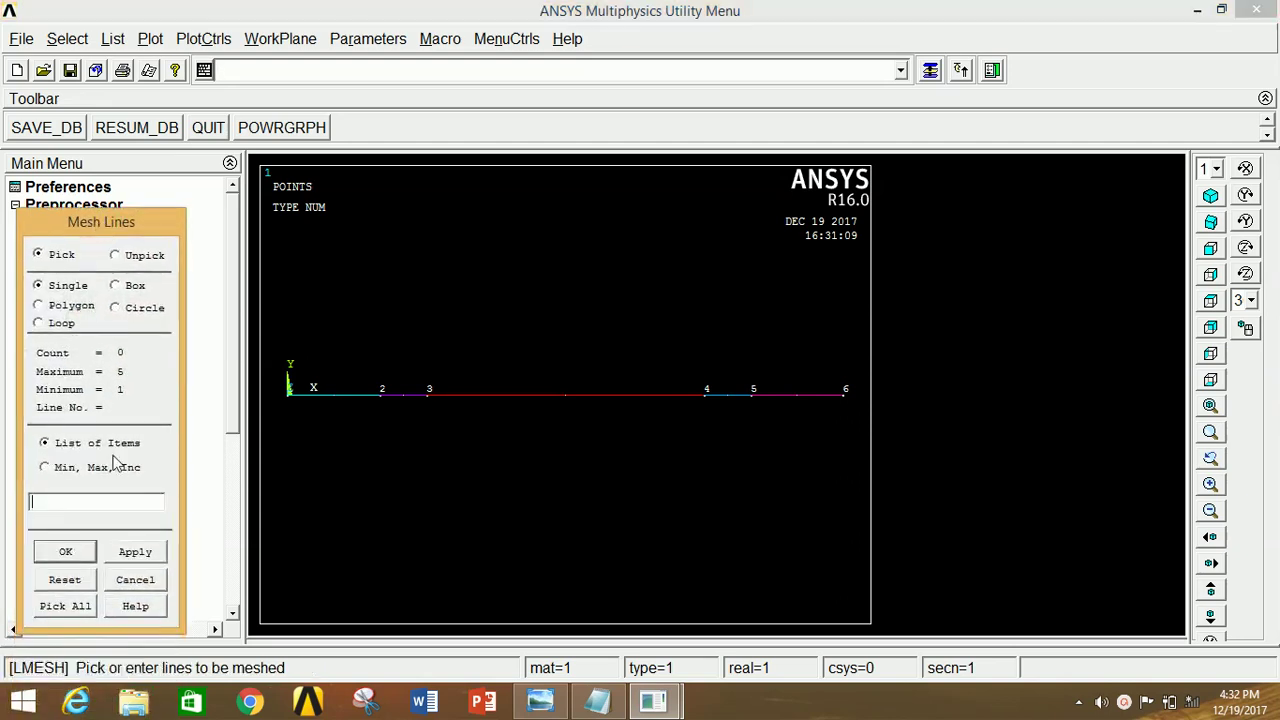
pyautogui.click(70, 607)
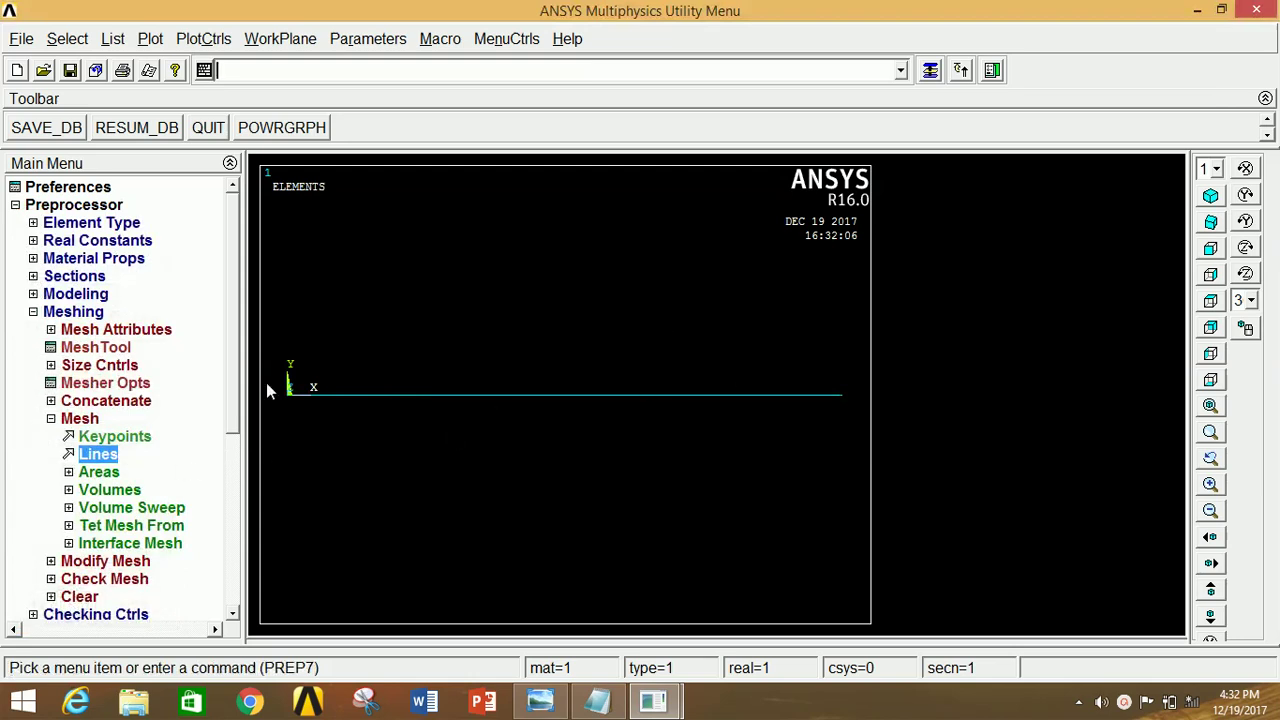
pyautogui.click(90, 313)
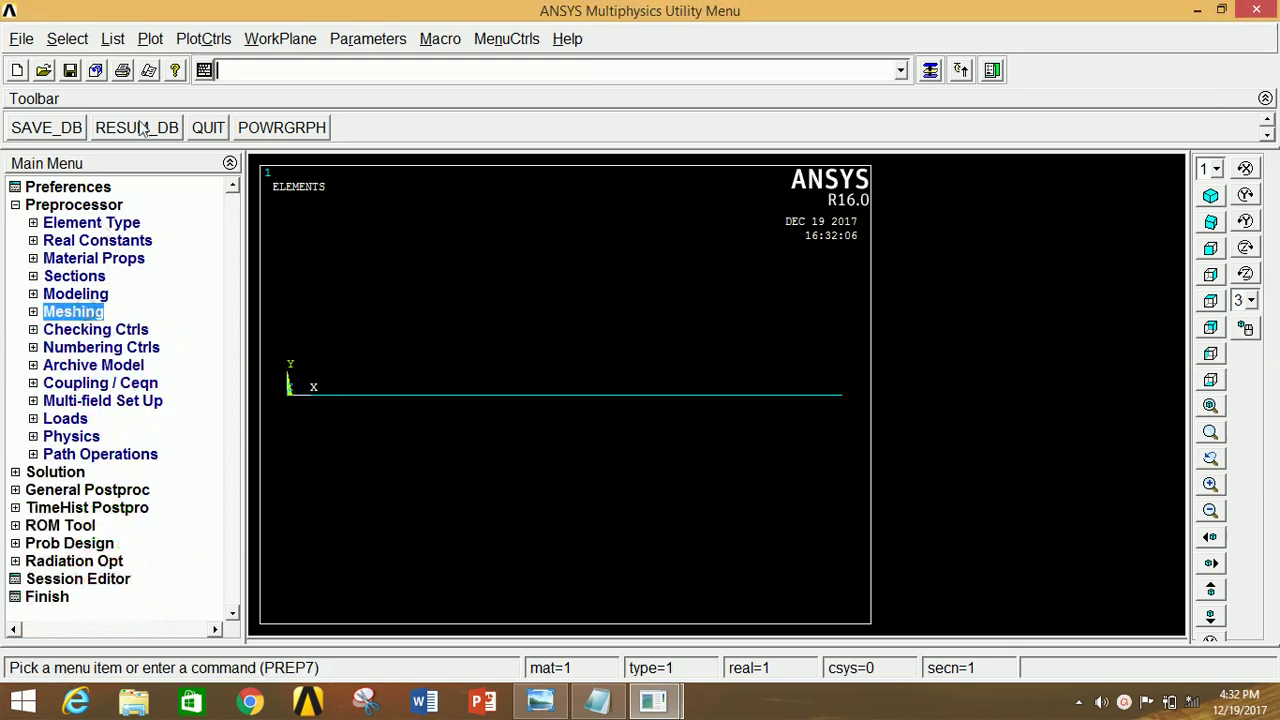
# - Plot the model as lines and zoom to see the whole beam
pyautogui.click(150, 39)
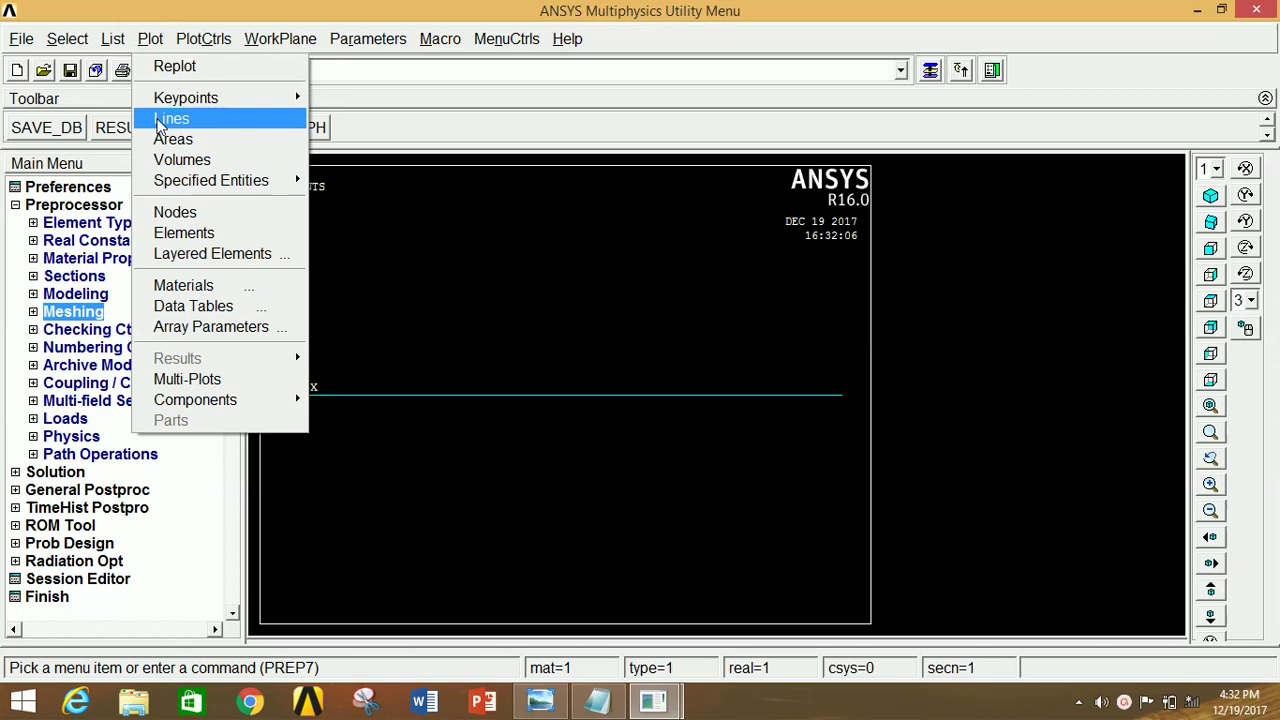
pyautogui.click(170, 119)
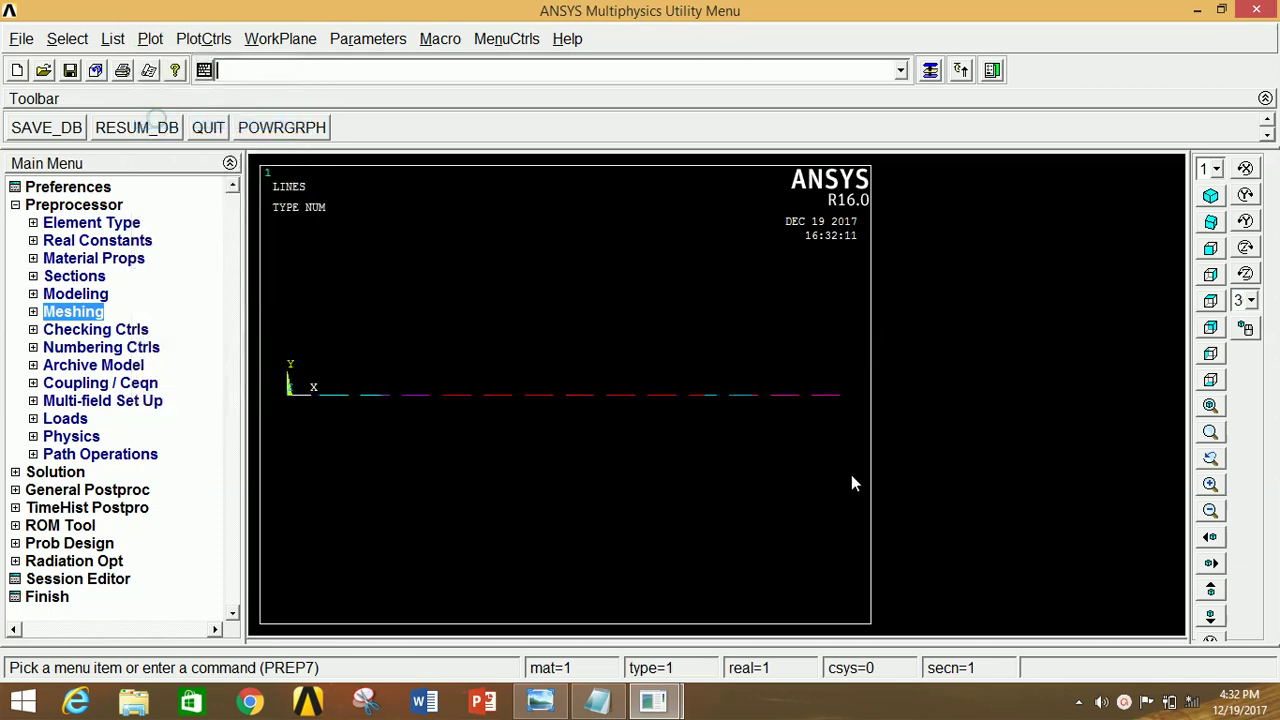
pyautogui.click(1211, 485)
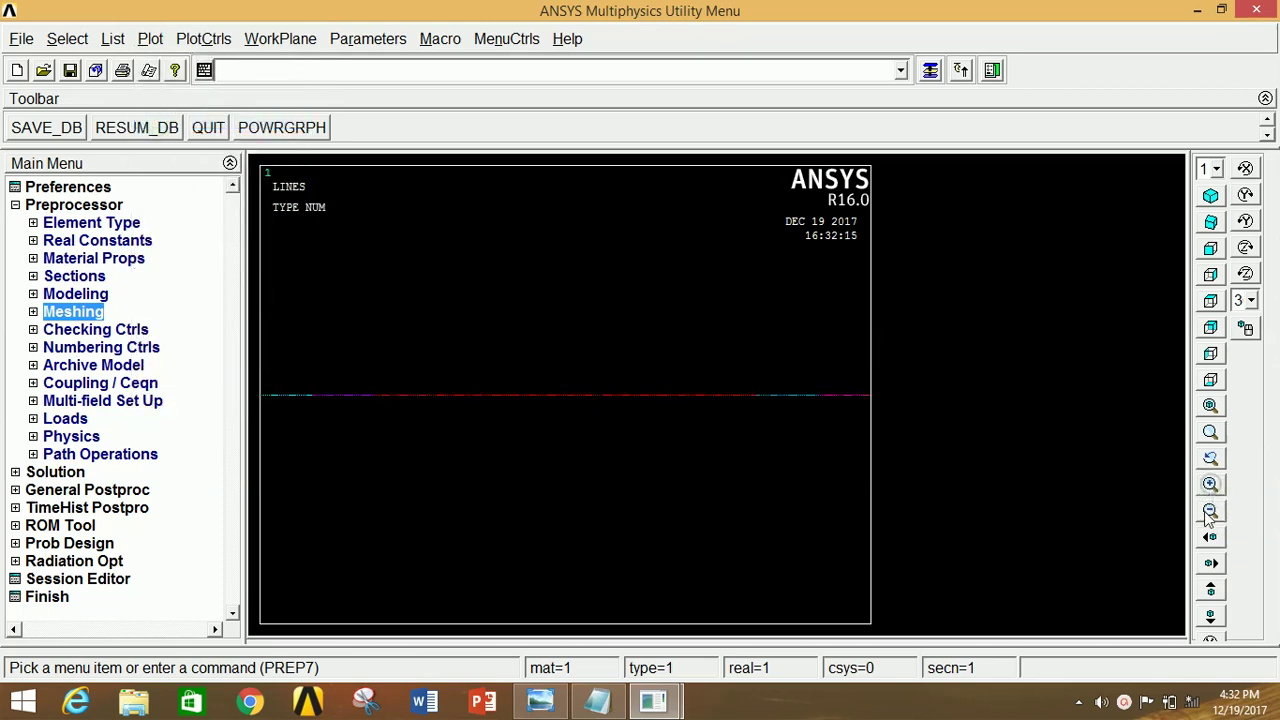
pyautogui.click(1211, 511)
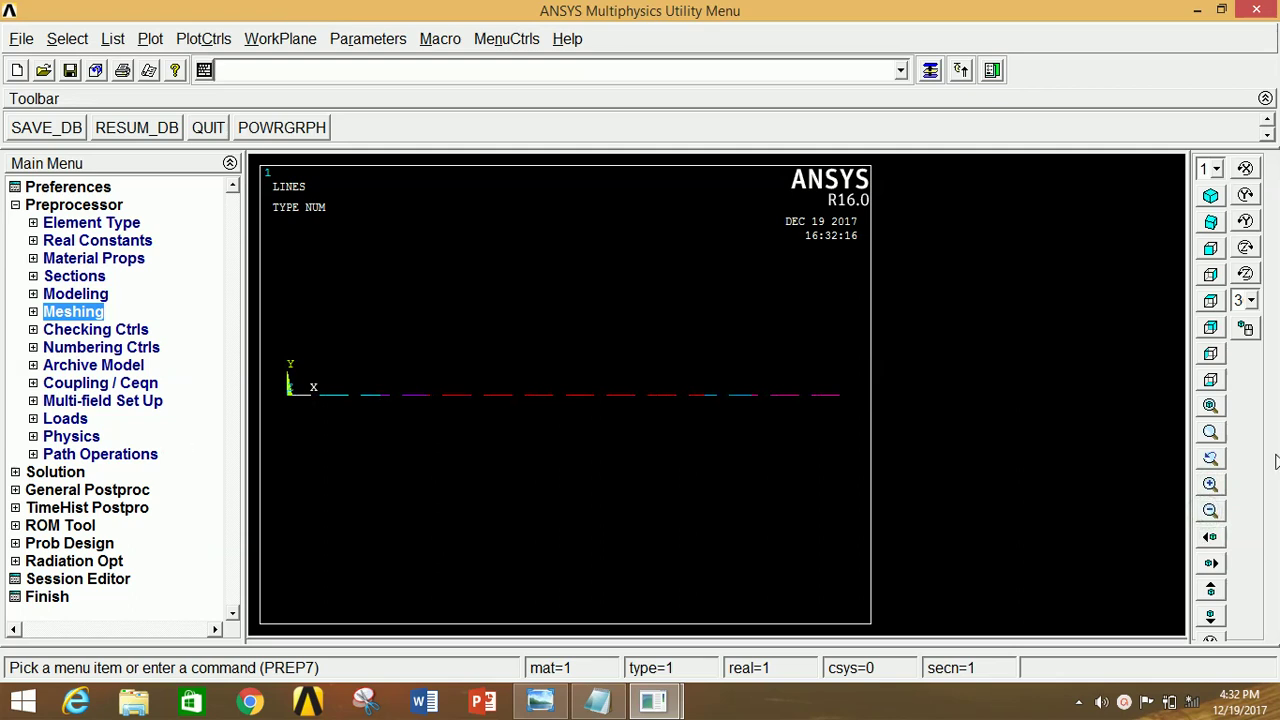
pyautogui.click(1211, 511)
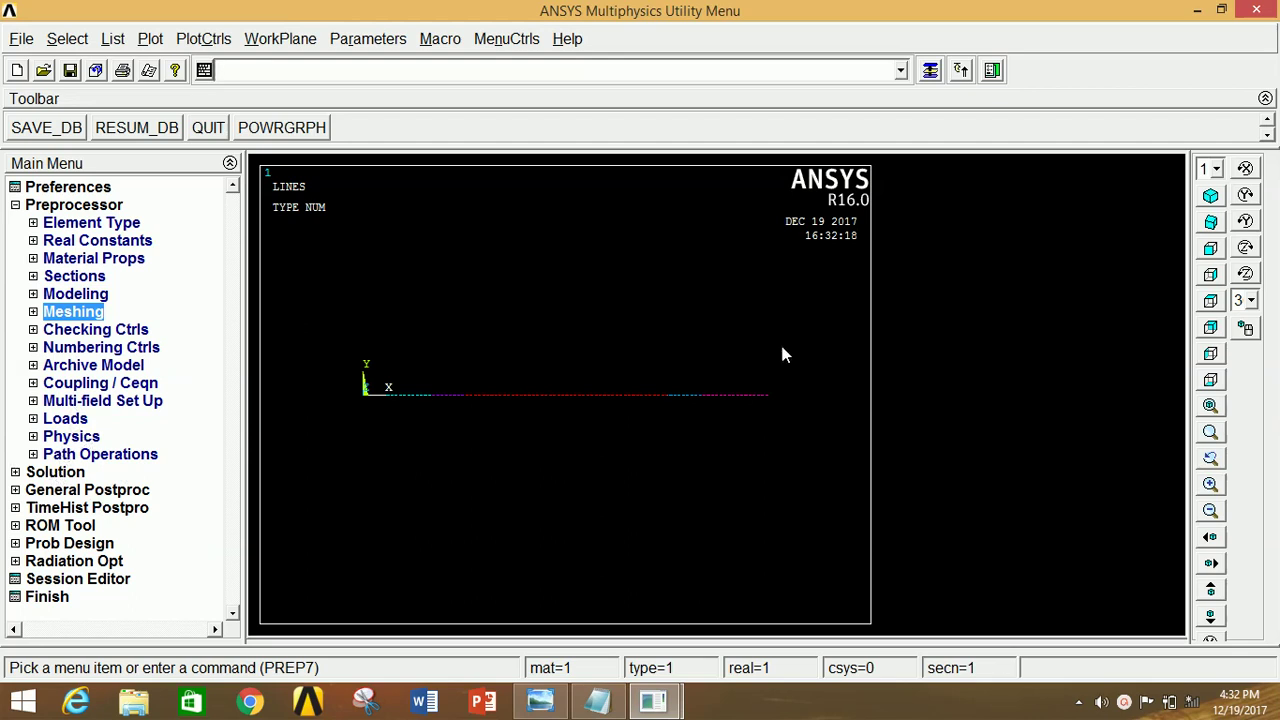
# - Fix keypoint 2 in UX, UY, UZ, ROTX and ROTY
pyautogui.click(68, 419)
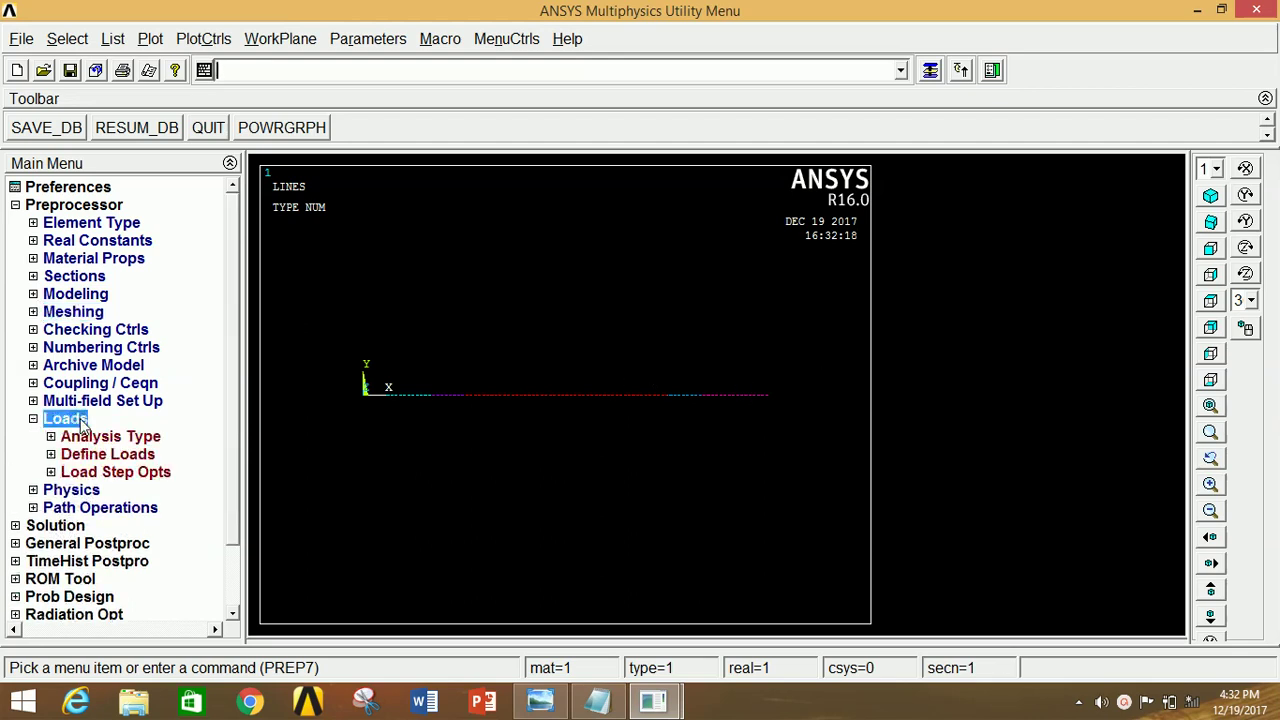
pyautogui.click(107, 455)
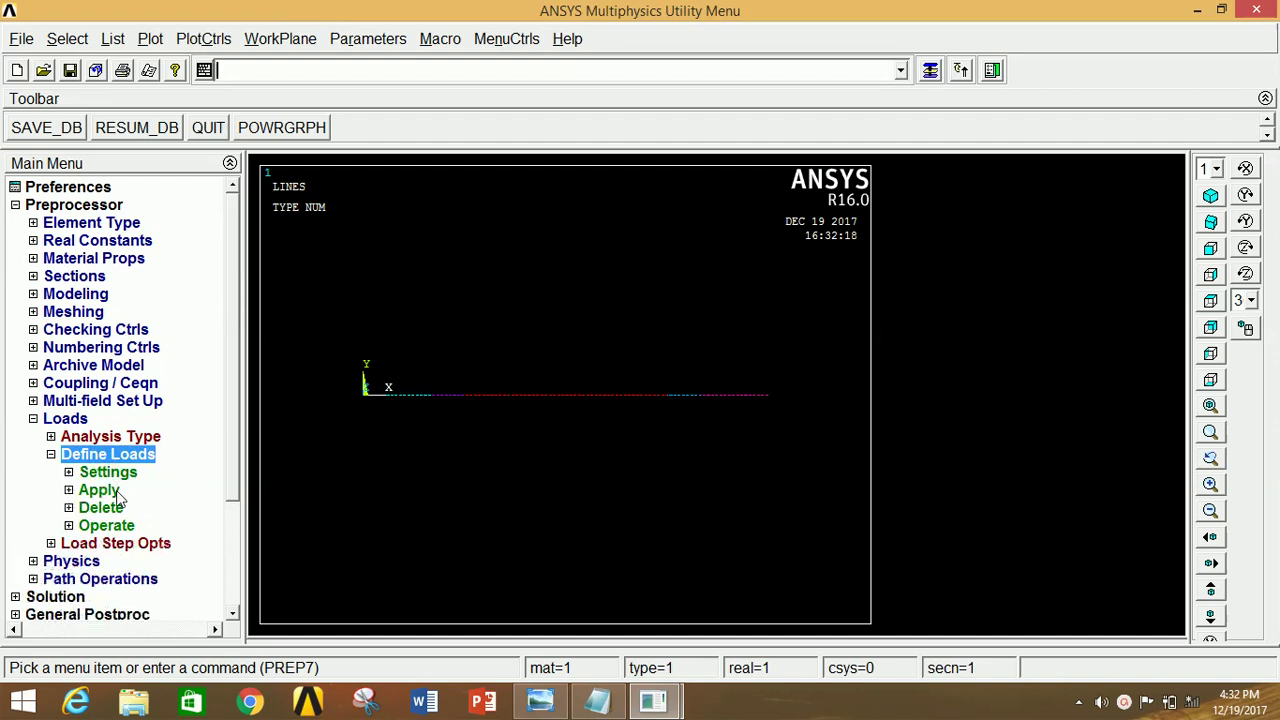
pyautogui.click(98, 490)
pyautogui.click(136, 509)
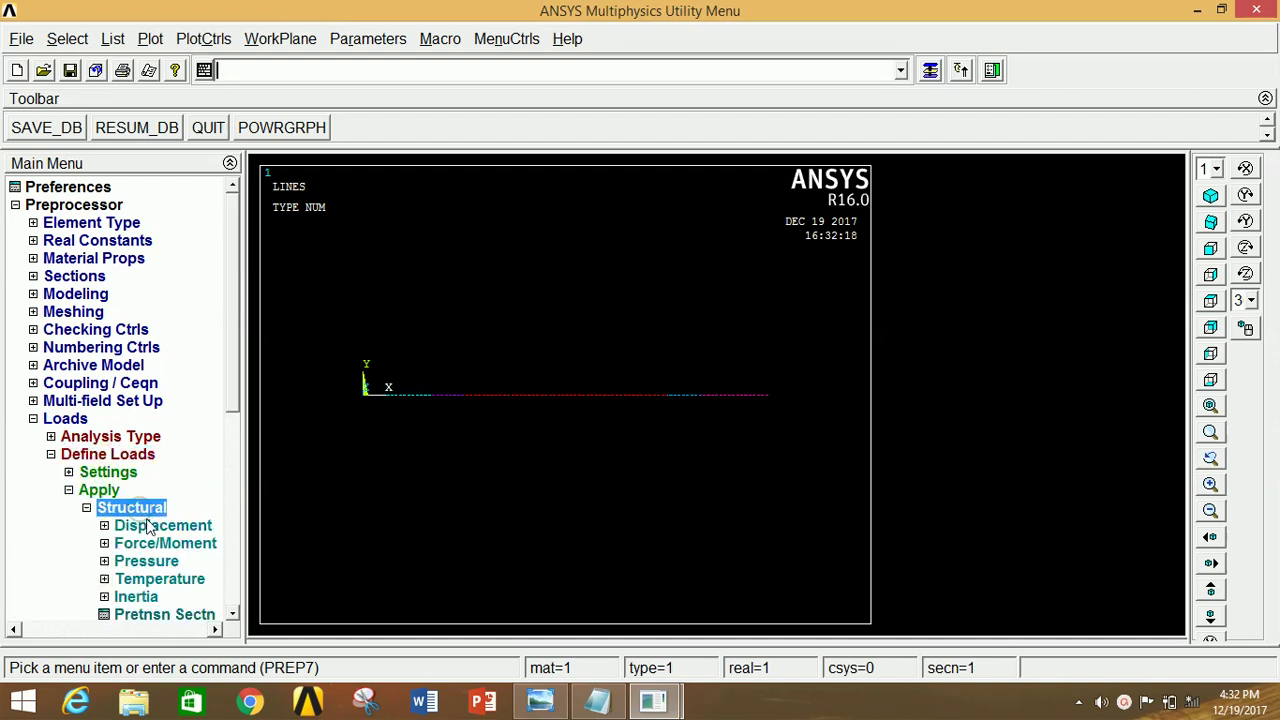
pyautogui.click(147, 527)
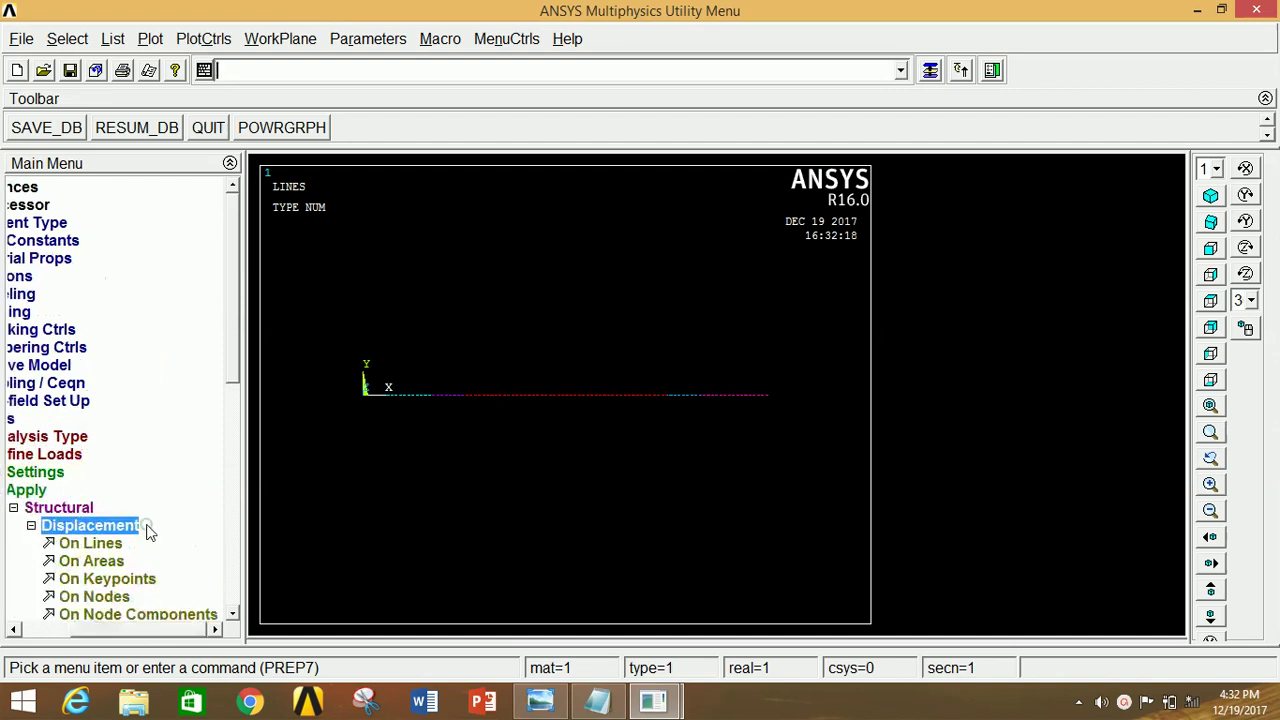
pyautogui.click(107, 579)
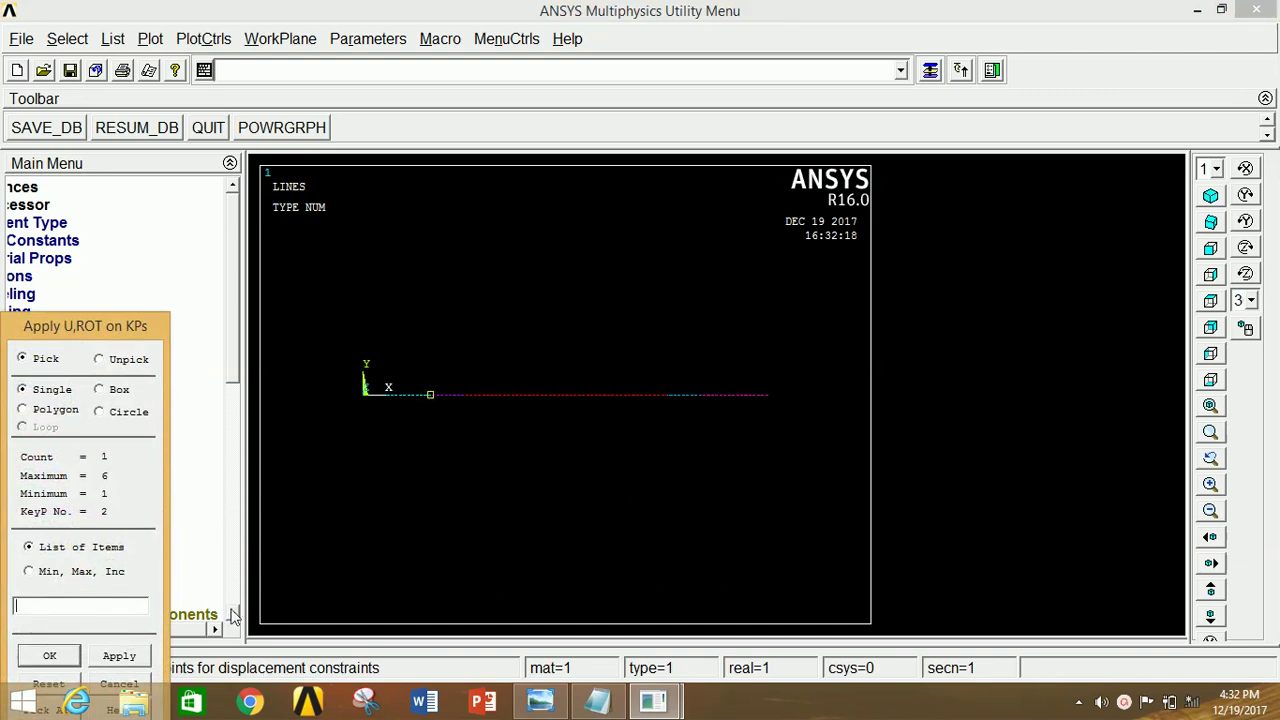
pyautogui.click(118, 657)
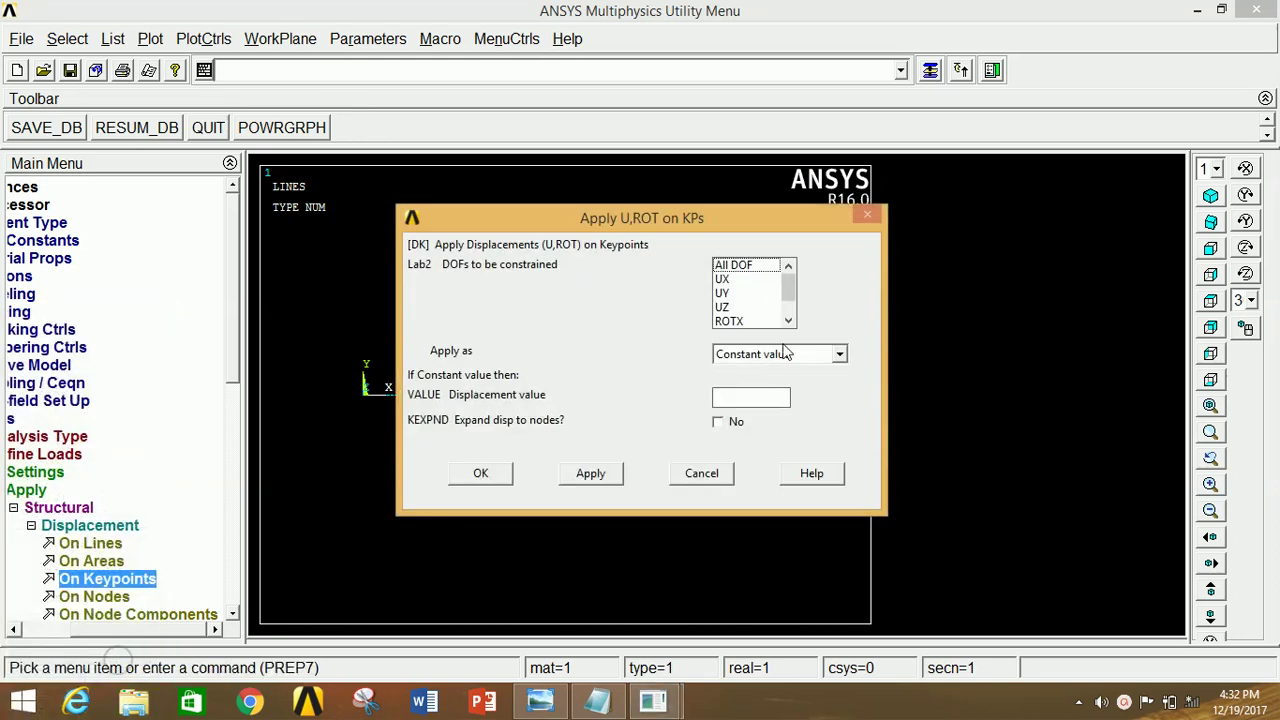
pyautogui.click(738, 282)
pyautogui.click(729, 306)
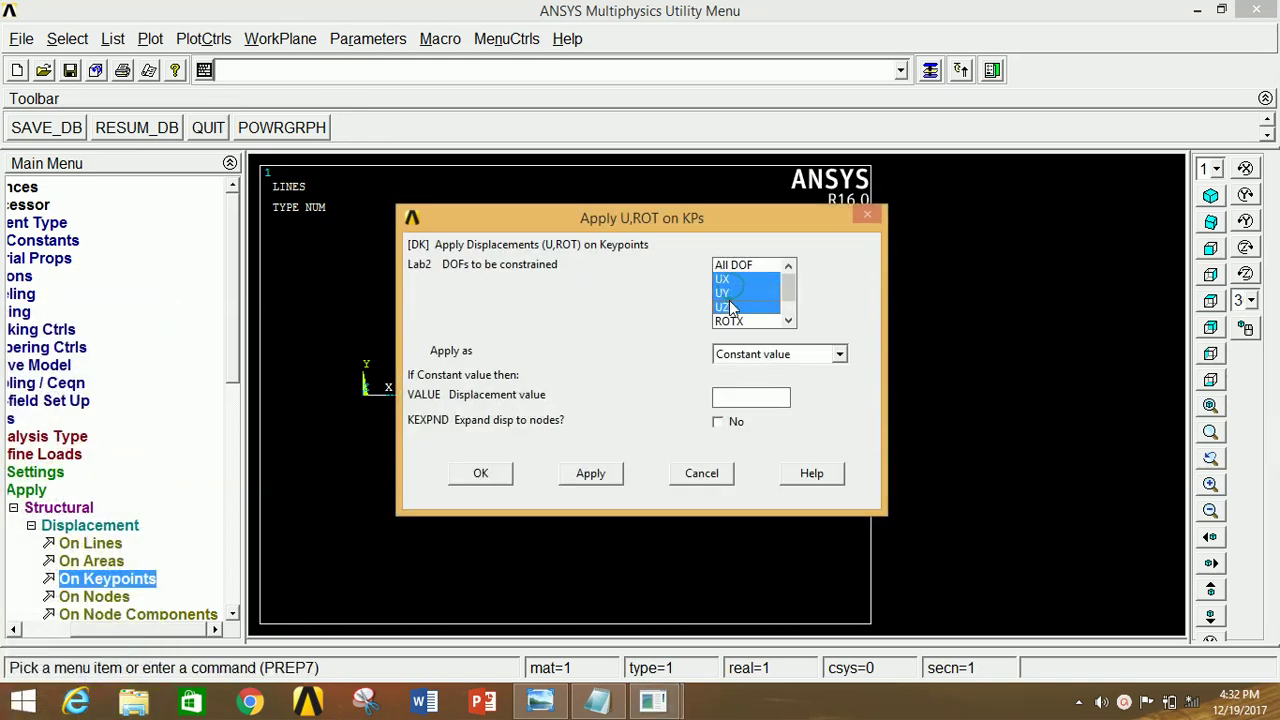
pyautogui.scroll(-1, 786, 293)
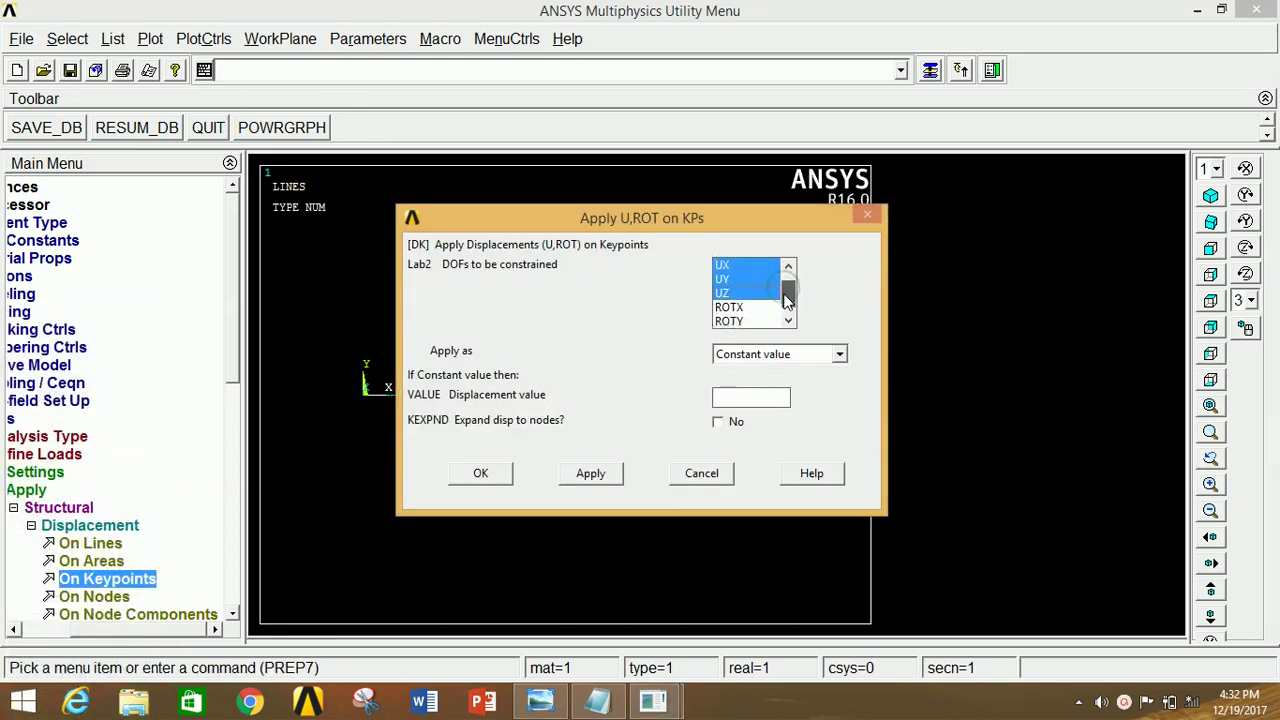
pyautogui.click(735, 309)
pyautogui.click(735, 321)
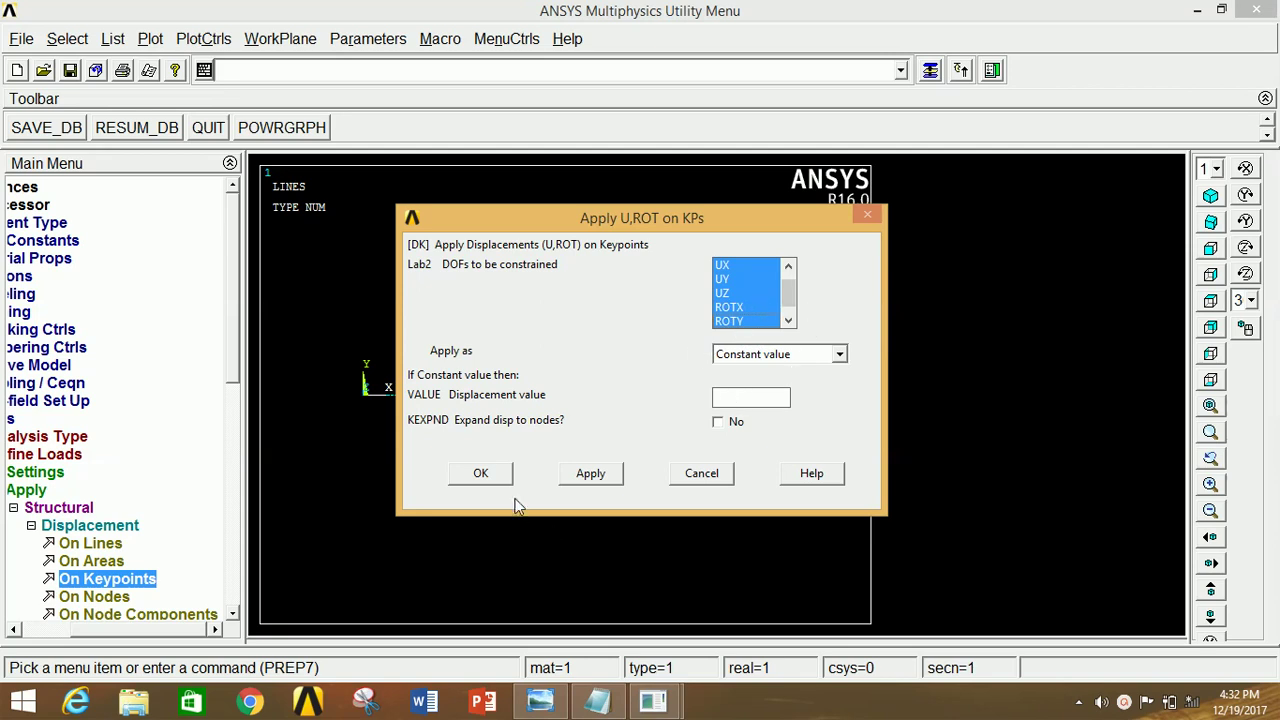
pyautogui.click(482, 474)
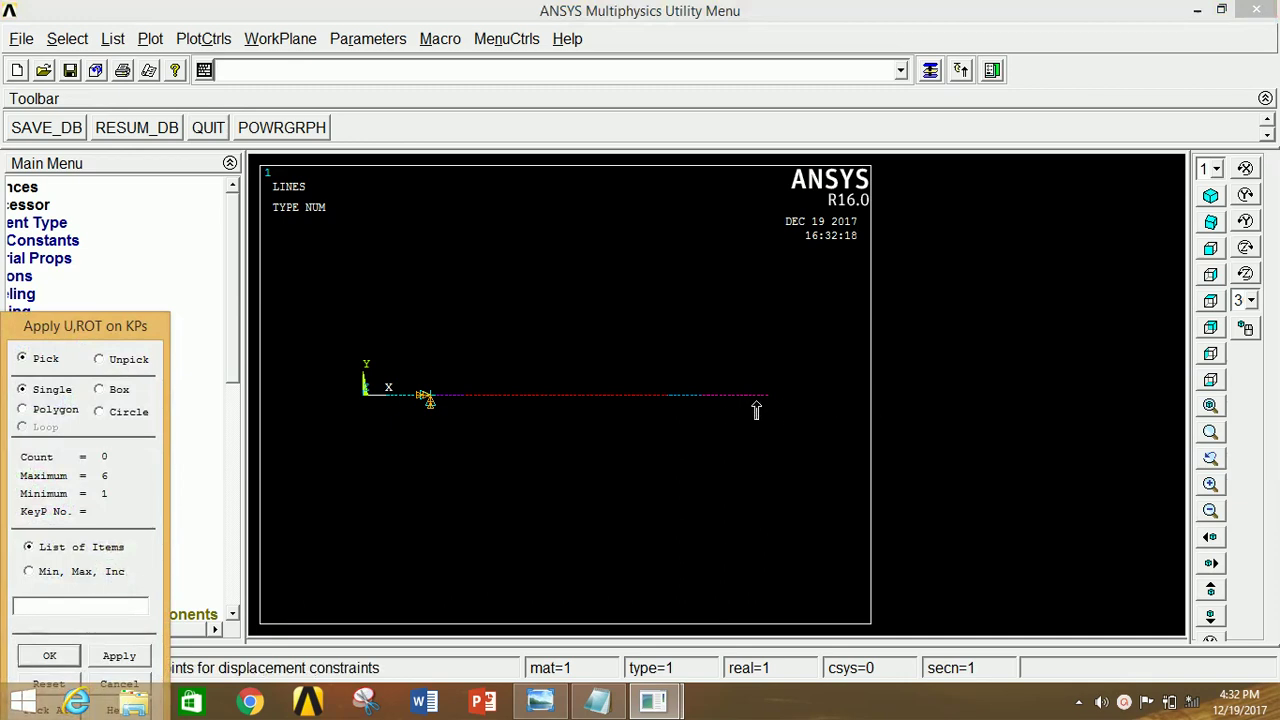
# - Restrain keypoint 6 in UY only as a roller support
pyautogui.click(118, 656)
pyautogui.click(742, 308)
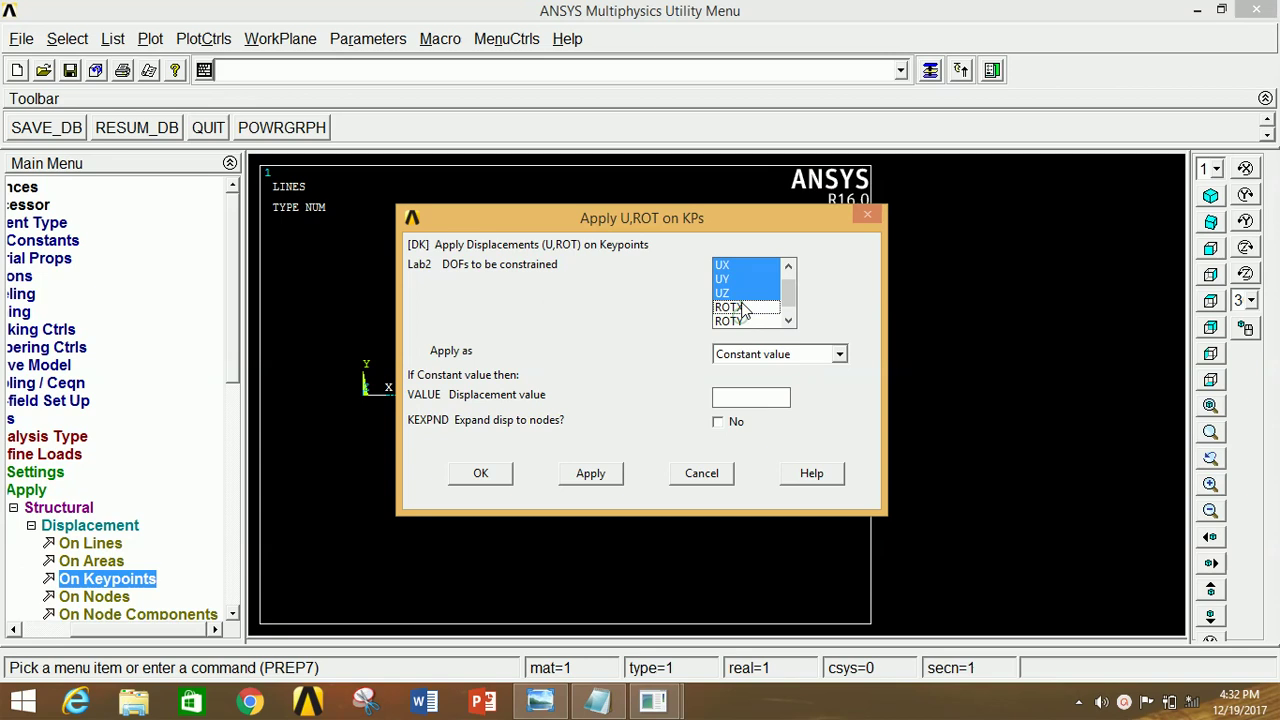
pyautogui.click(724, 279)
pyautogui.click(728, 265)
pyautogui.click(731, 293)
pyautogui.click(727, 279)
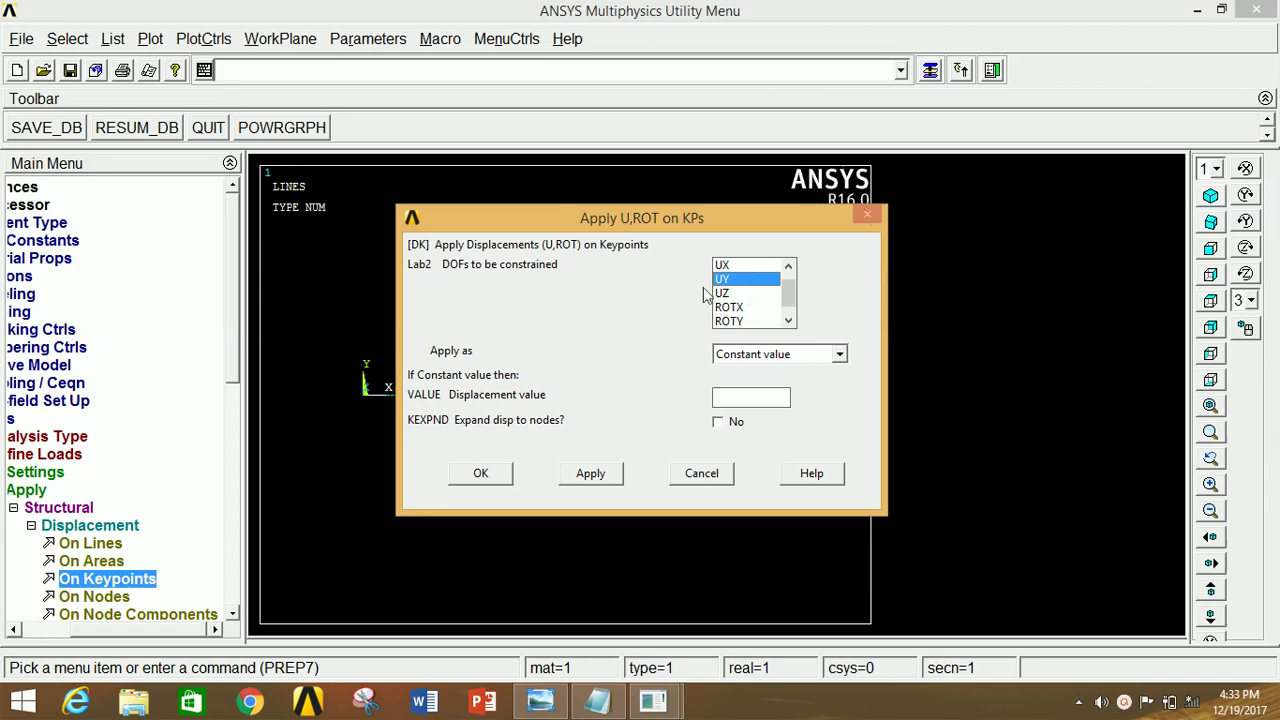
pyautogui.click(472, 474)
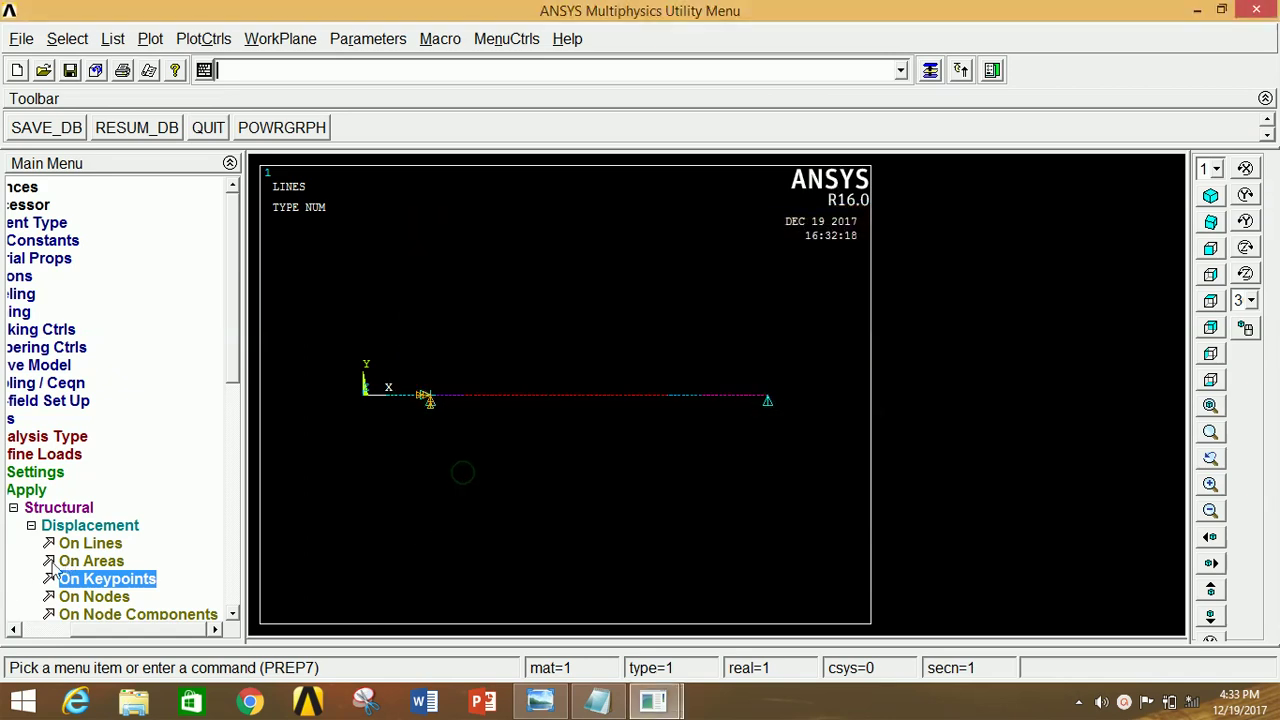
pyautogui.click(88, 527)
pyautogui.click(88, 530)
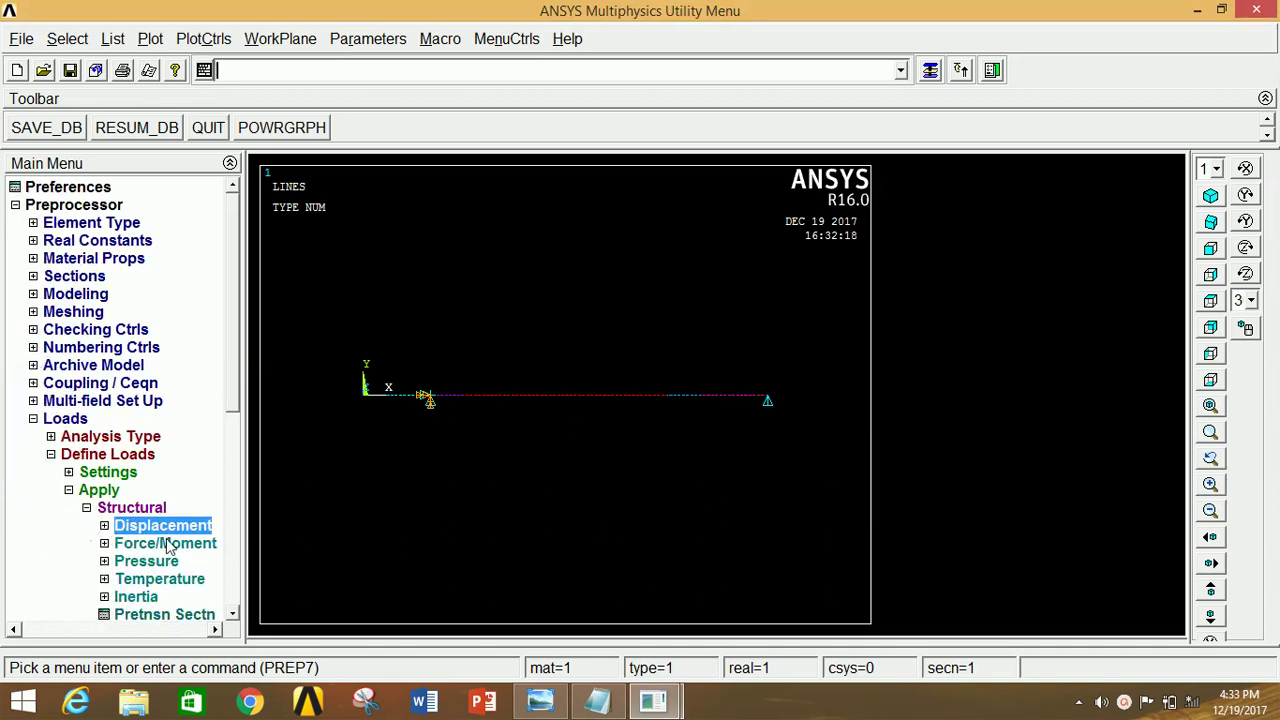
# - Apply an FY force of -30000 at keypoint 1
pyautogui.click(170, 547)
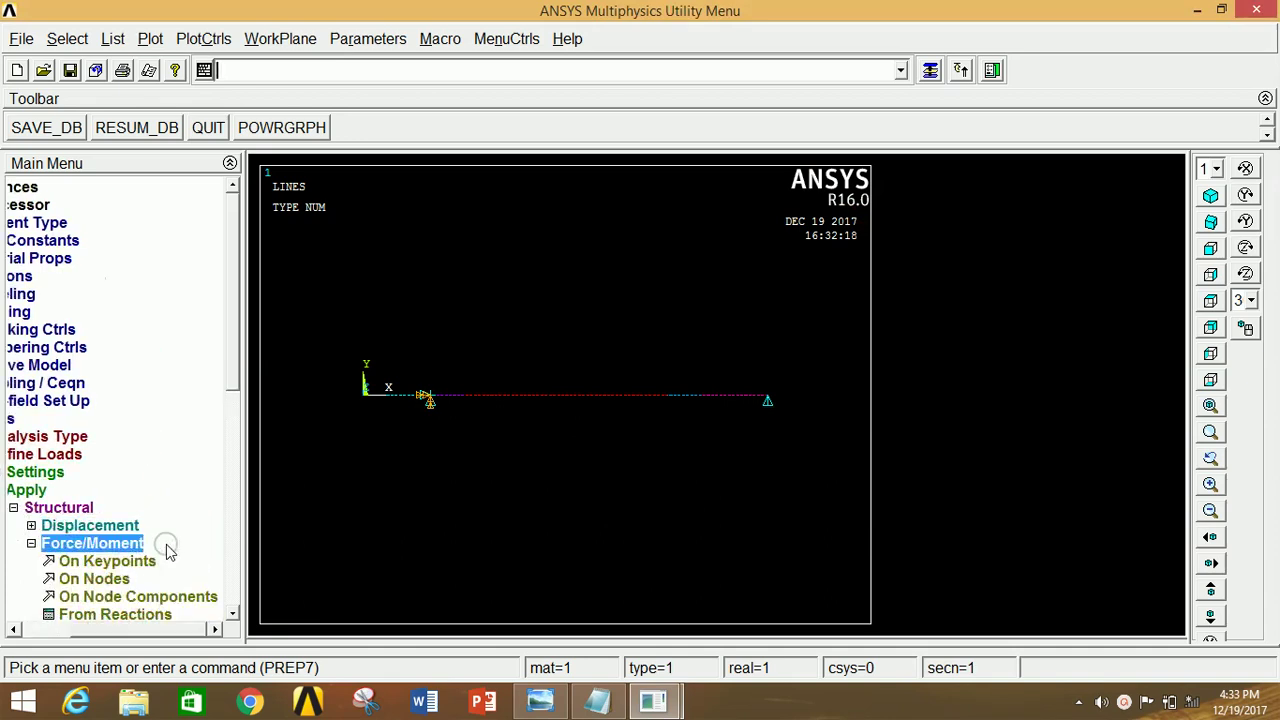
pyautogui.click(120, 563)
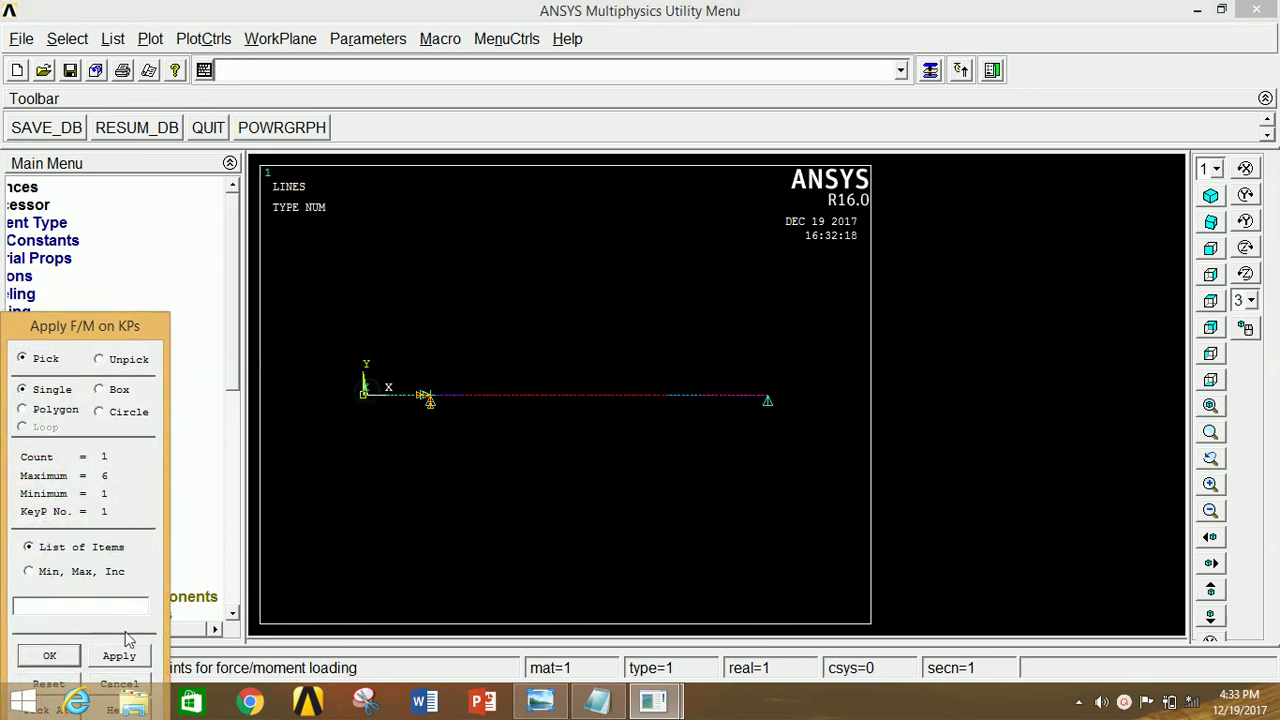
pyautogui.click(49, 655)
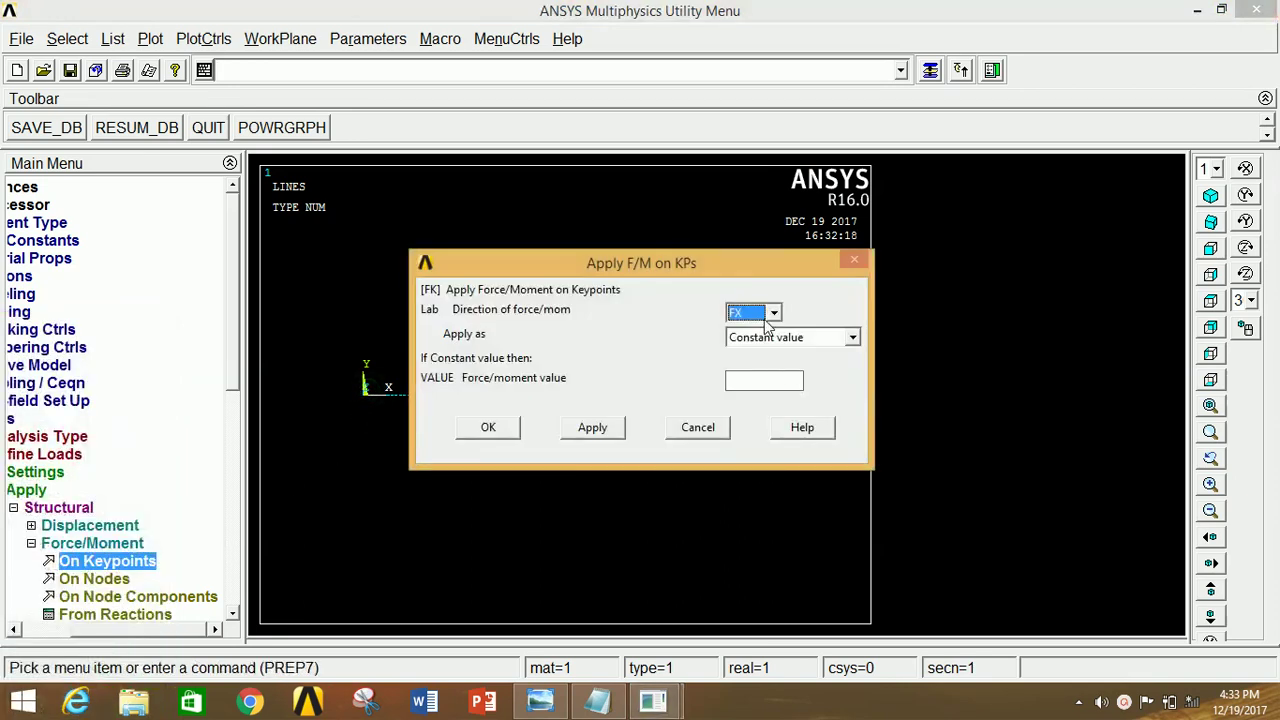
pyautogui.click(773, 313)
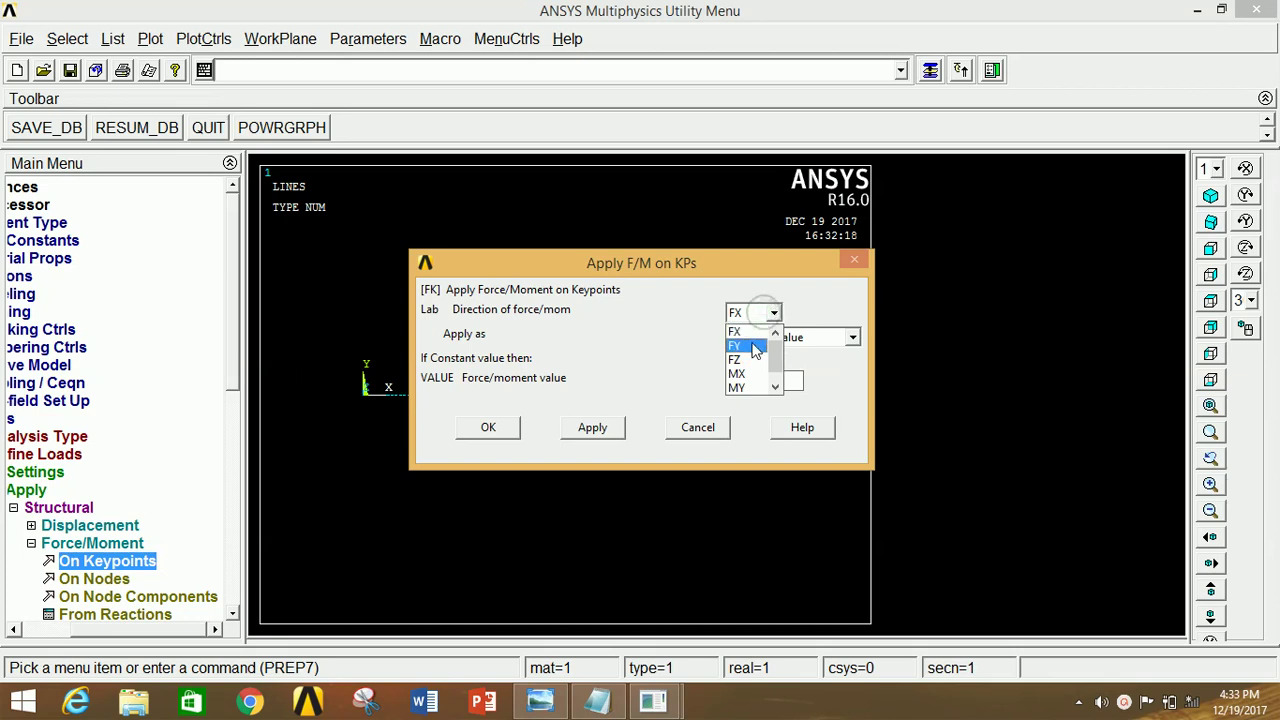
pyautogui.click(750, 345)
pyautogui.click(741, 383)
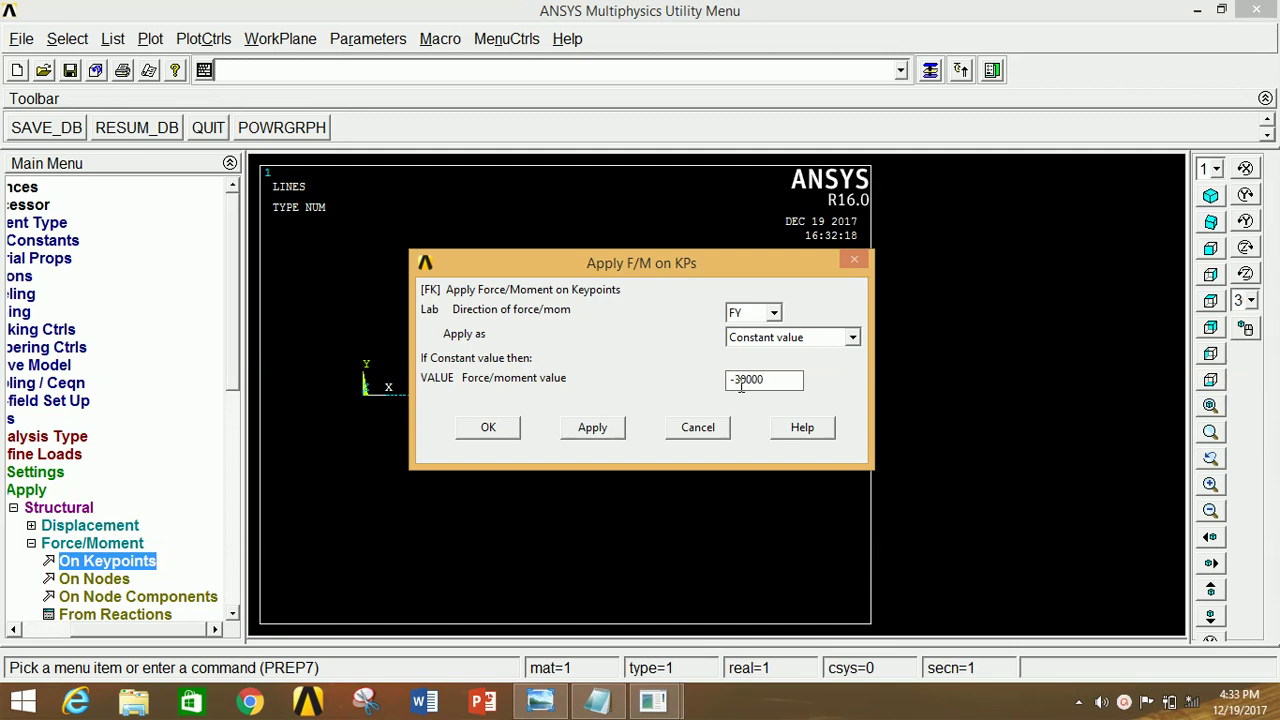
pyautogui.click(575, 428)
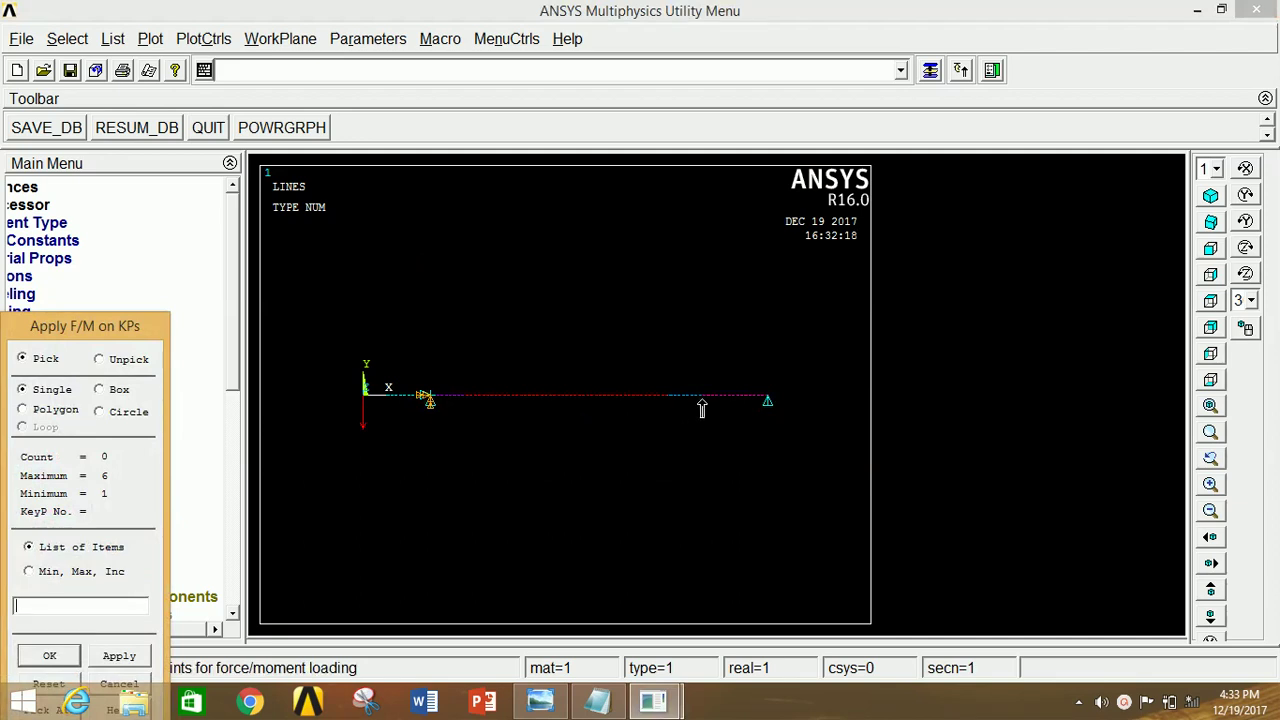
# - Apply an MZ moment of 40e3 at keypoint 5
pyautogui.click(118, 656)
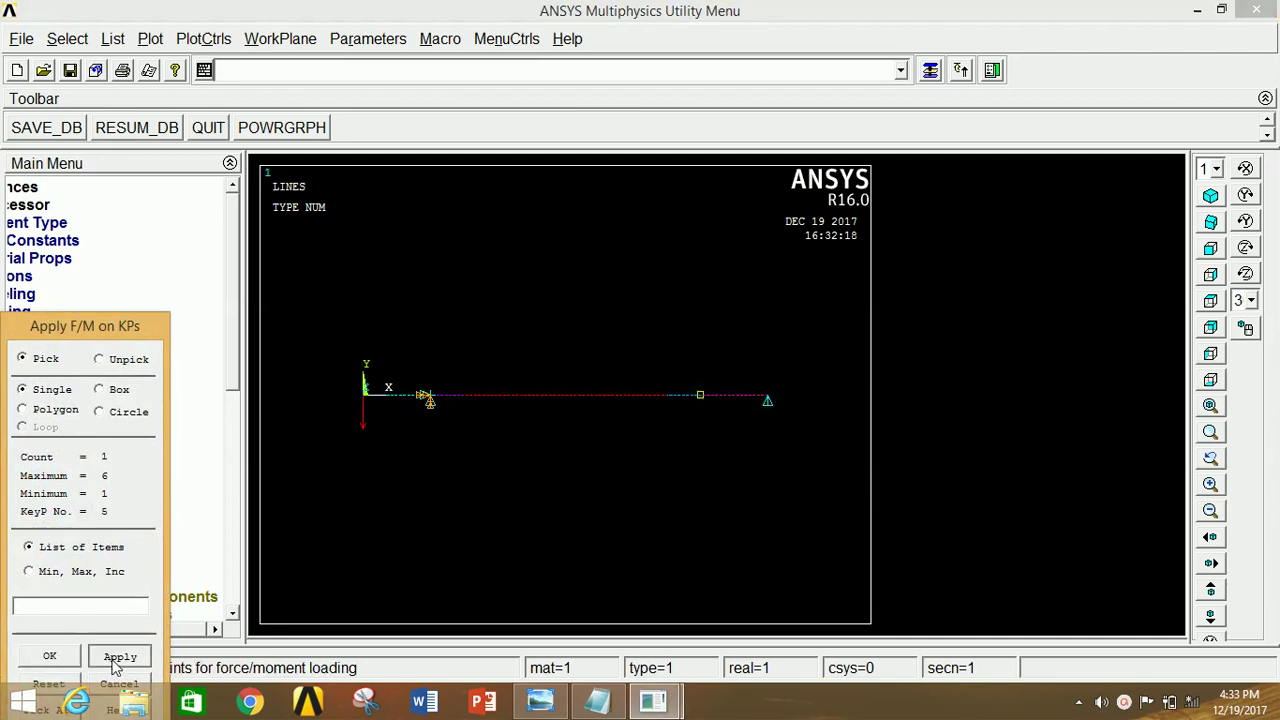
pyautogui.click(758, 313)
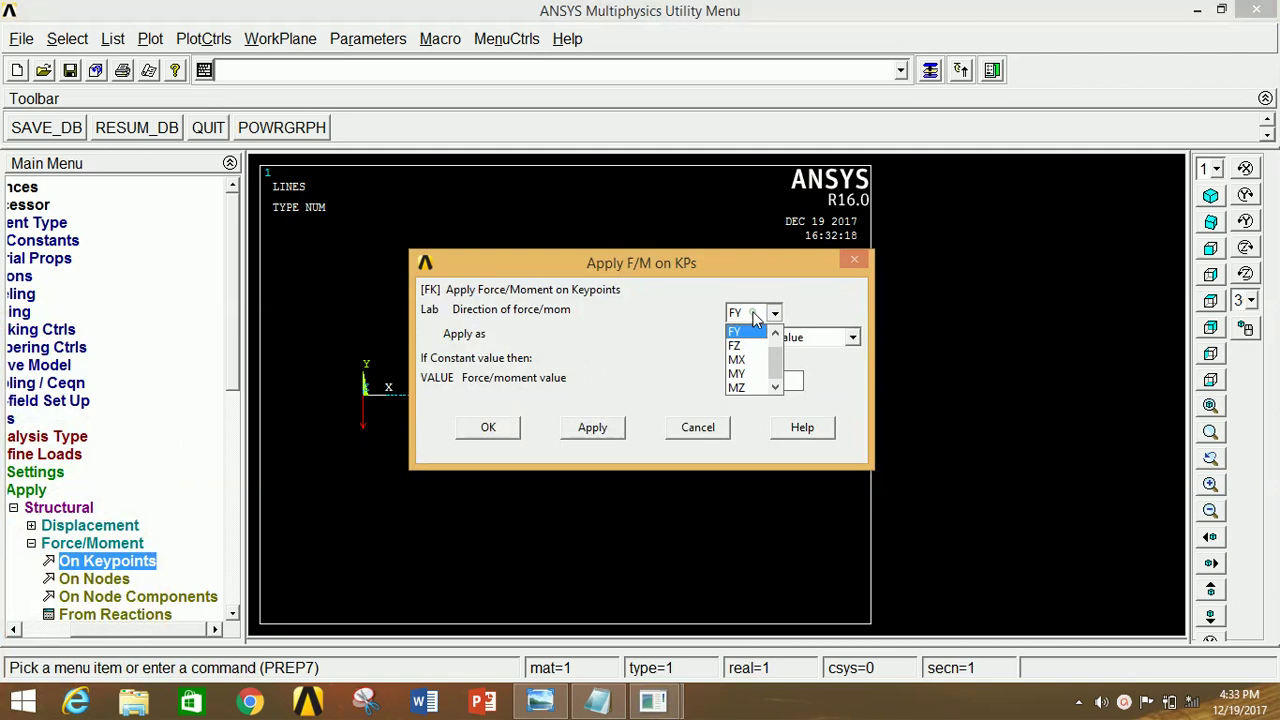
pyautogui.click(745, 388)
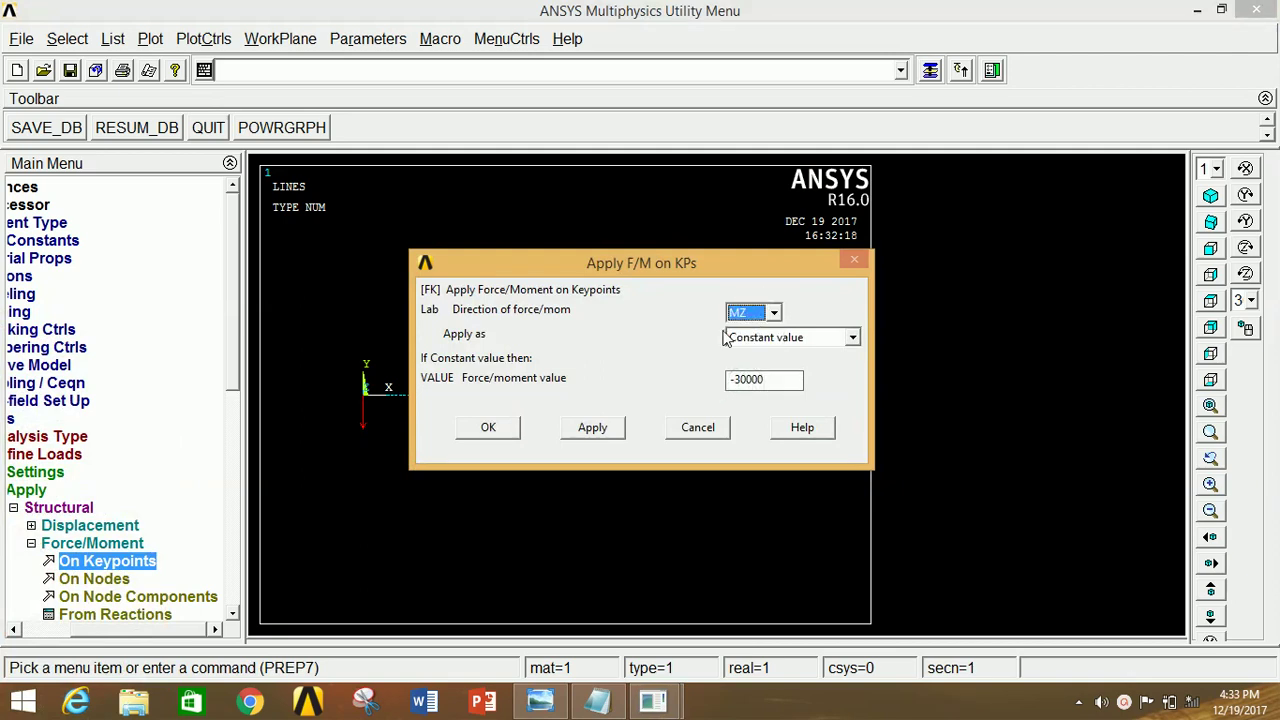
pyautogui.doubleClick(774, 380)
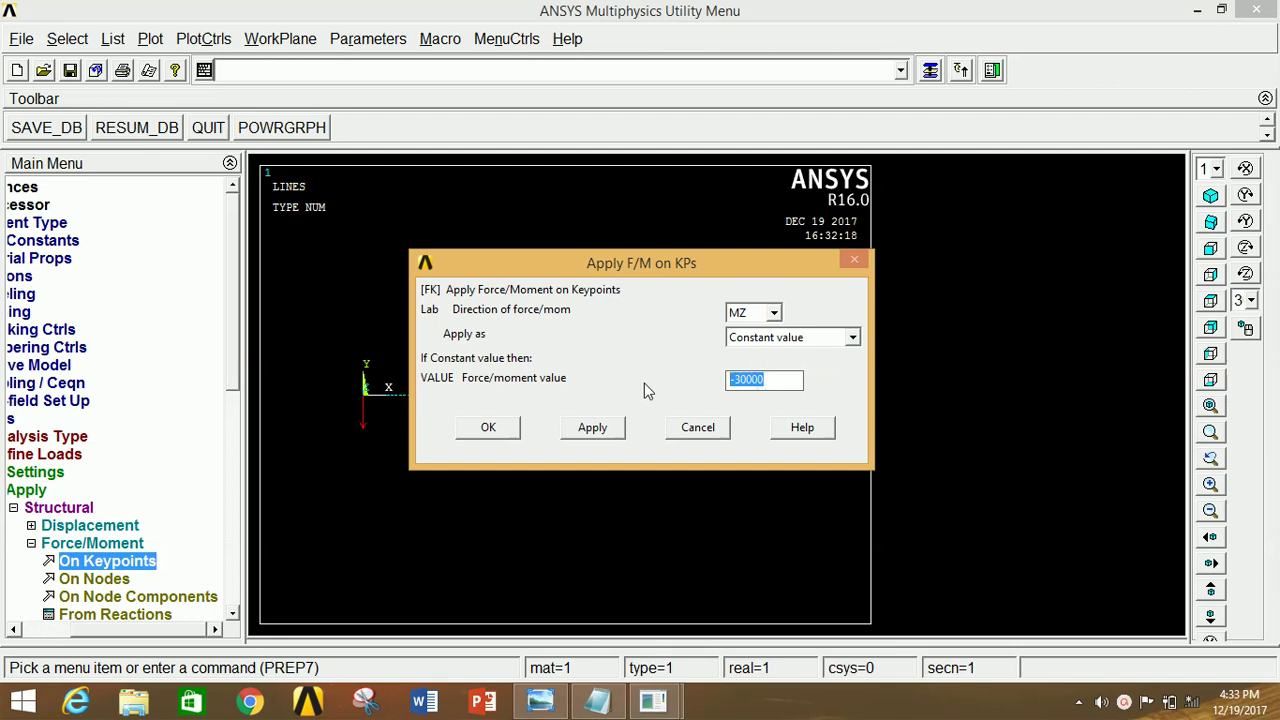
pyautogui.write('40e3')
pyautogui.click(488, 427)
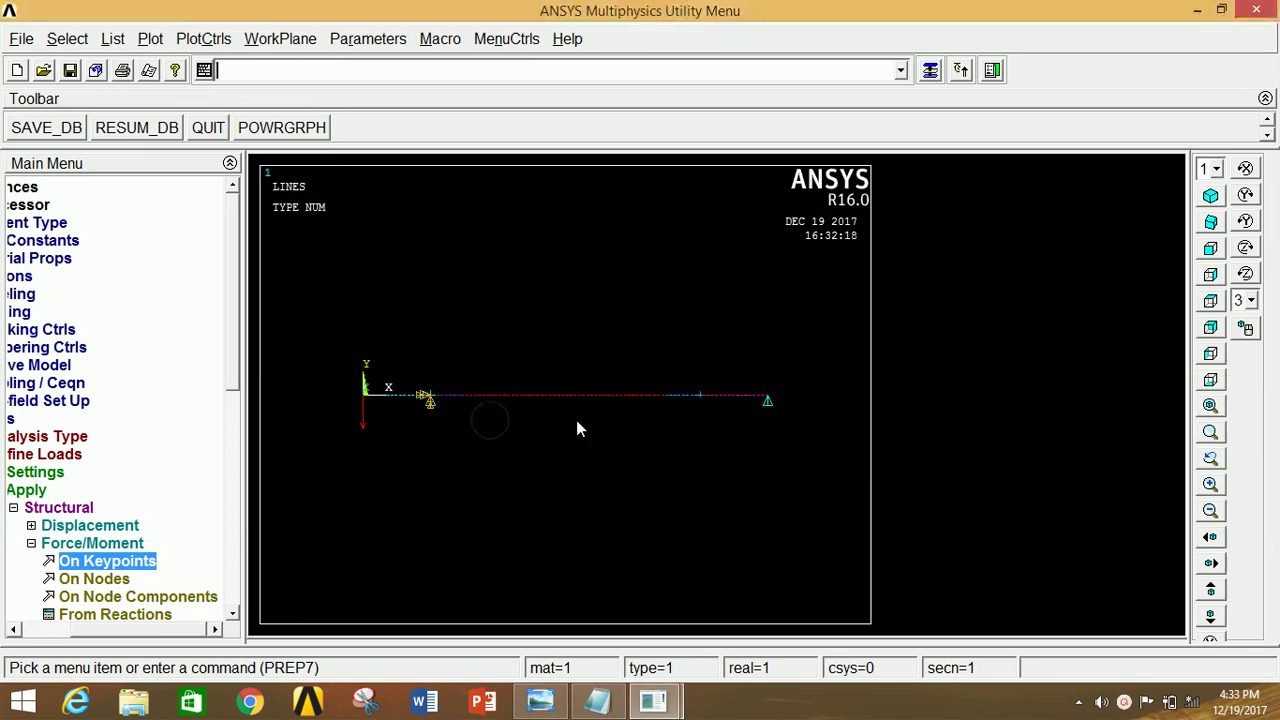
pyautogui.click(60, 543)
pyautogui.click(76, 419)
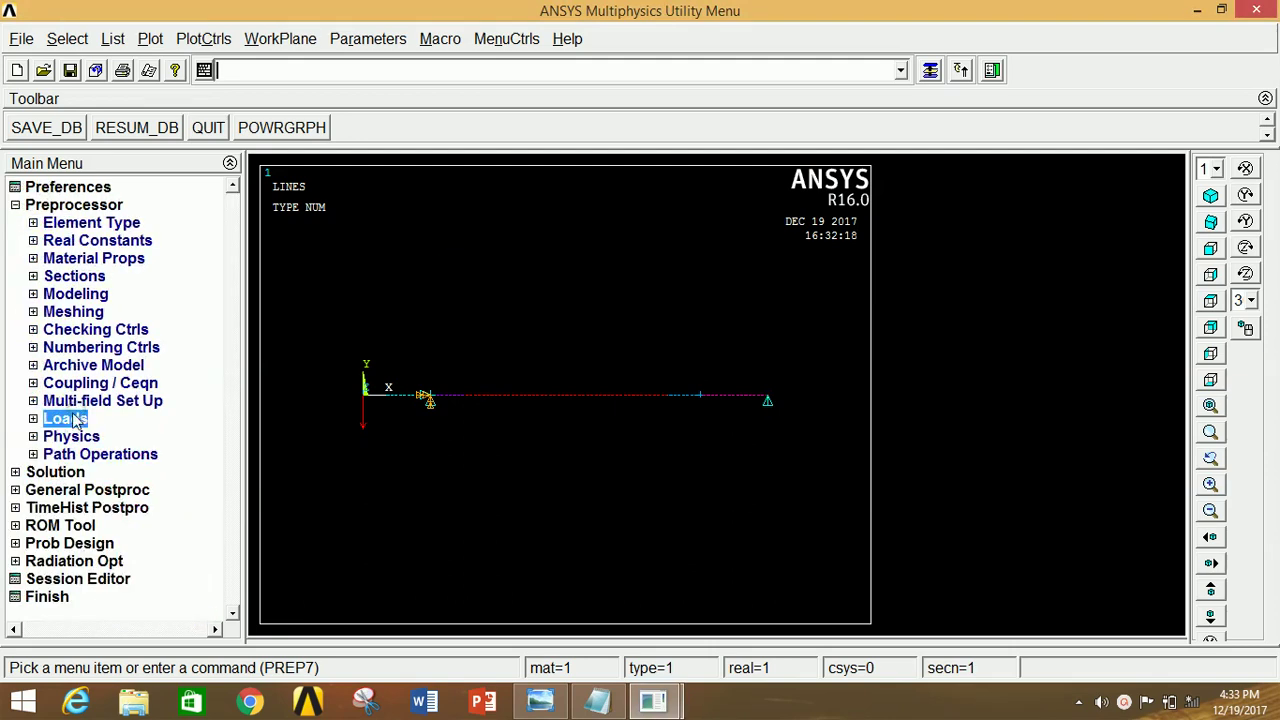
pyautogui.click(597, 700)
# - Copy the P1 *DO…*ENDDO SFBEAM pressure loop from the uvl file in Notepad
pyautogui.moveTo(8, 85); pyautogui.dragTo(421, 119)
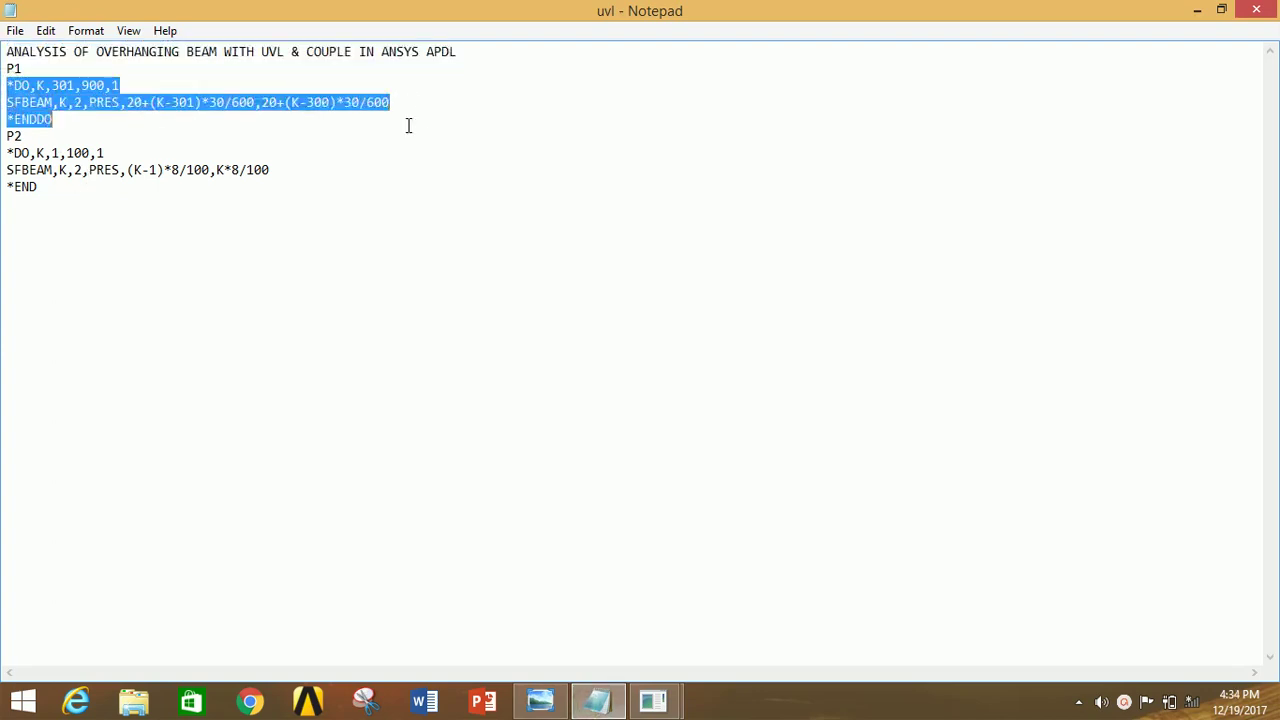
pyautogui.rightClick(40, 102)
pyautogui.click(83, 163)
pyautogui.moveTo(652, 705)
pyautogui.click(726, 558)
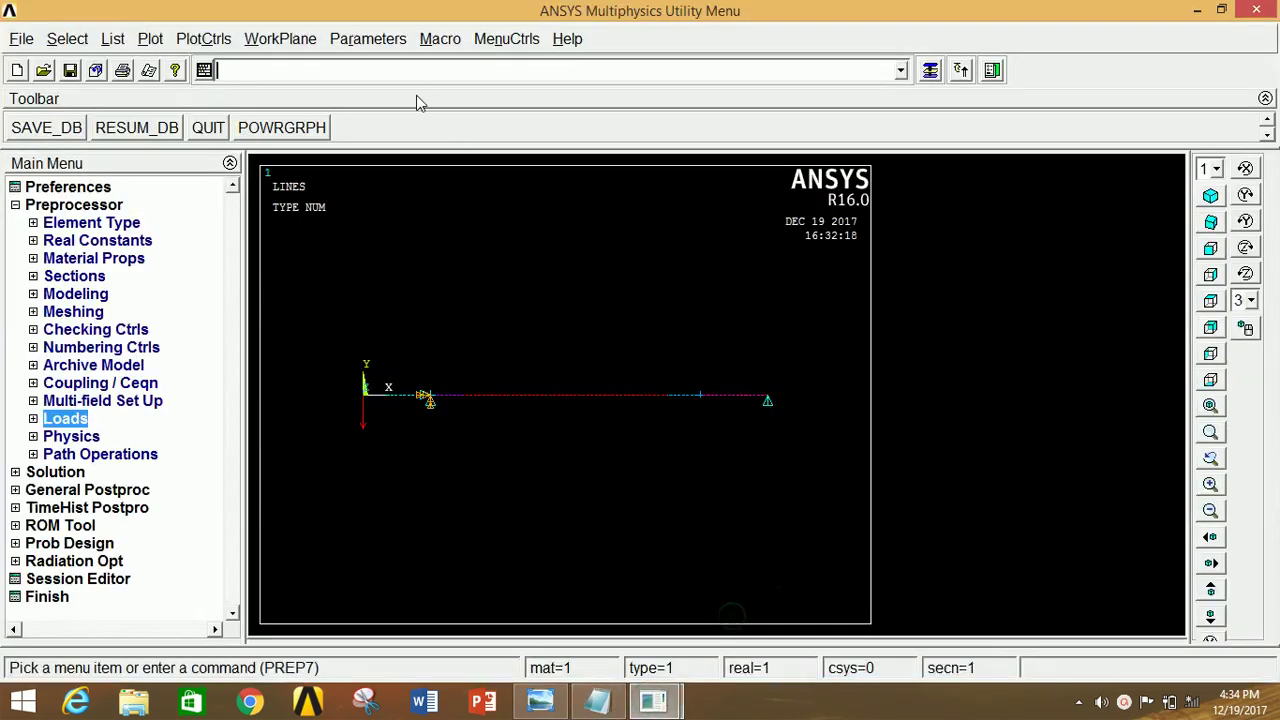
# - Paste and run the SFBEAM pressure loop, then plot elements showing pressure rising 20 to 50
pyautogui.rightClick(410, 70)
pyautogui.click(449, 194)
pyautogui.press('Return')
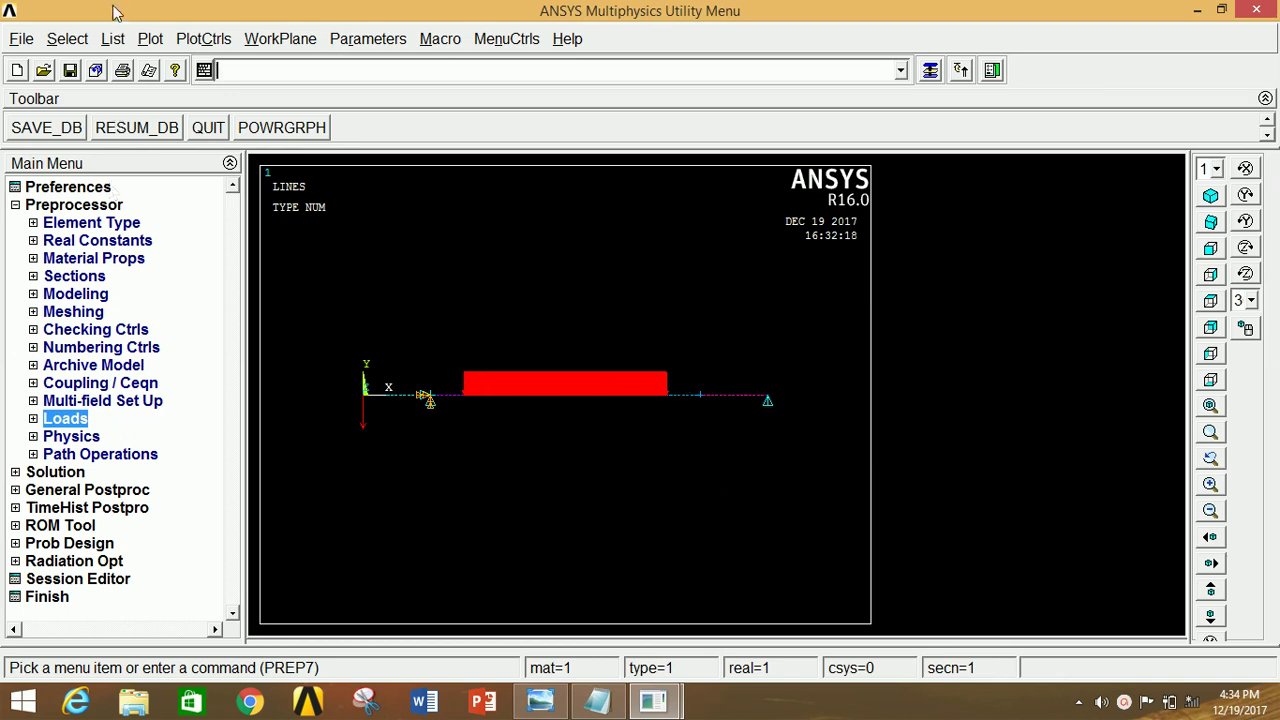
pyautogui.click(150, 39)
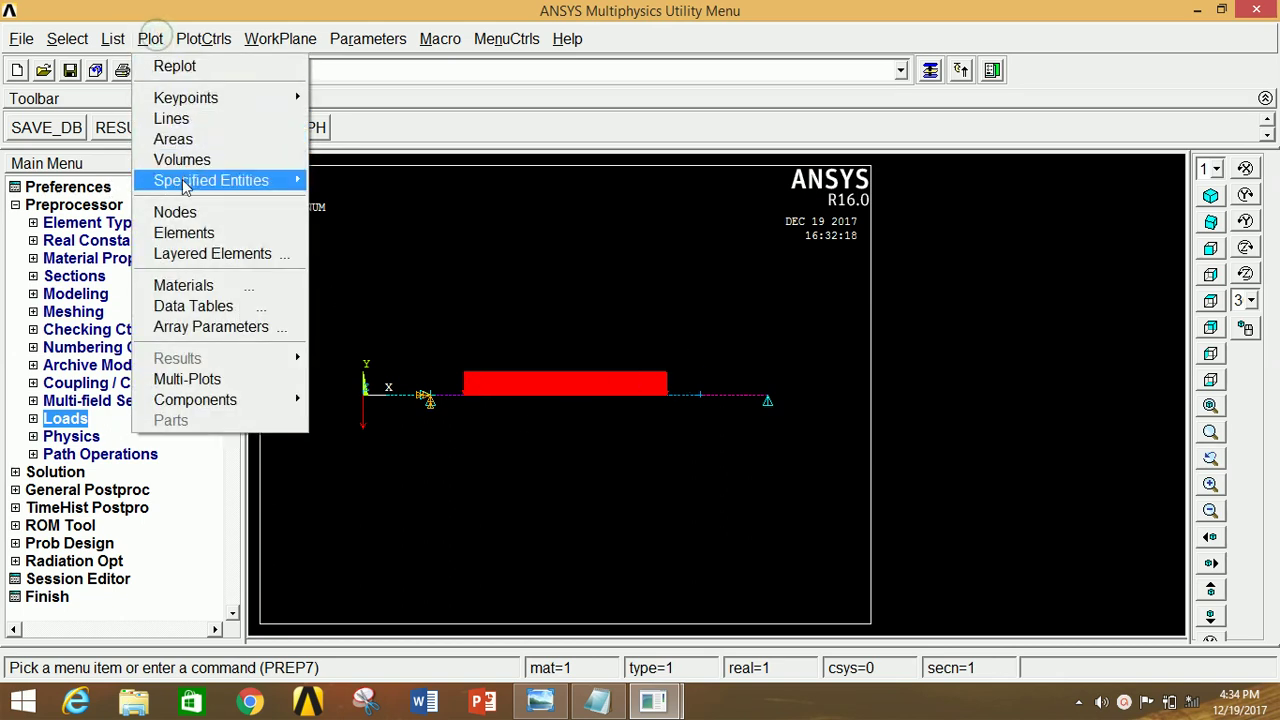
pyautogui.click(184, 236)
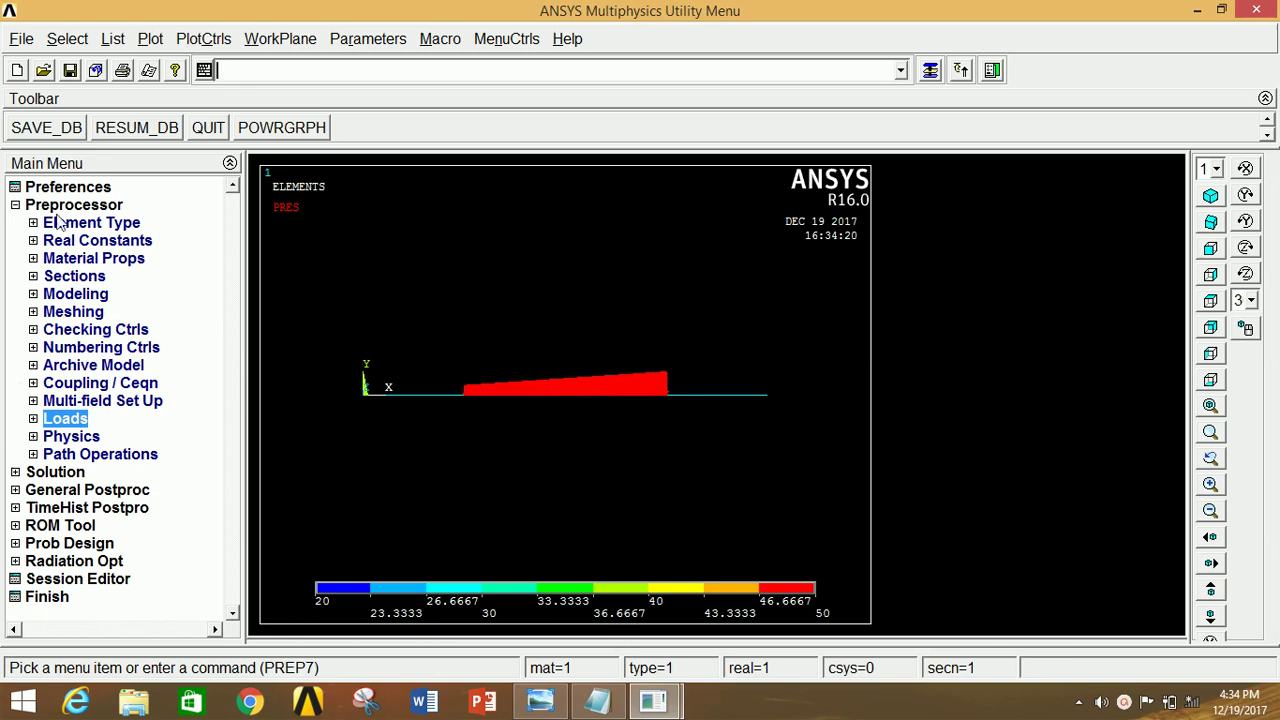
pyautogui.click(88, 205)
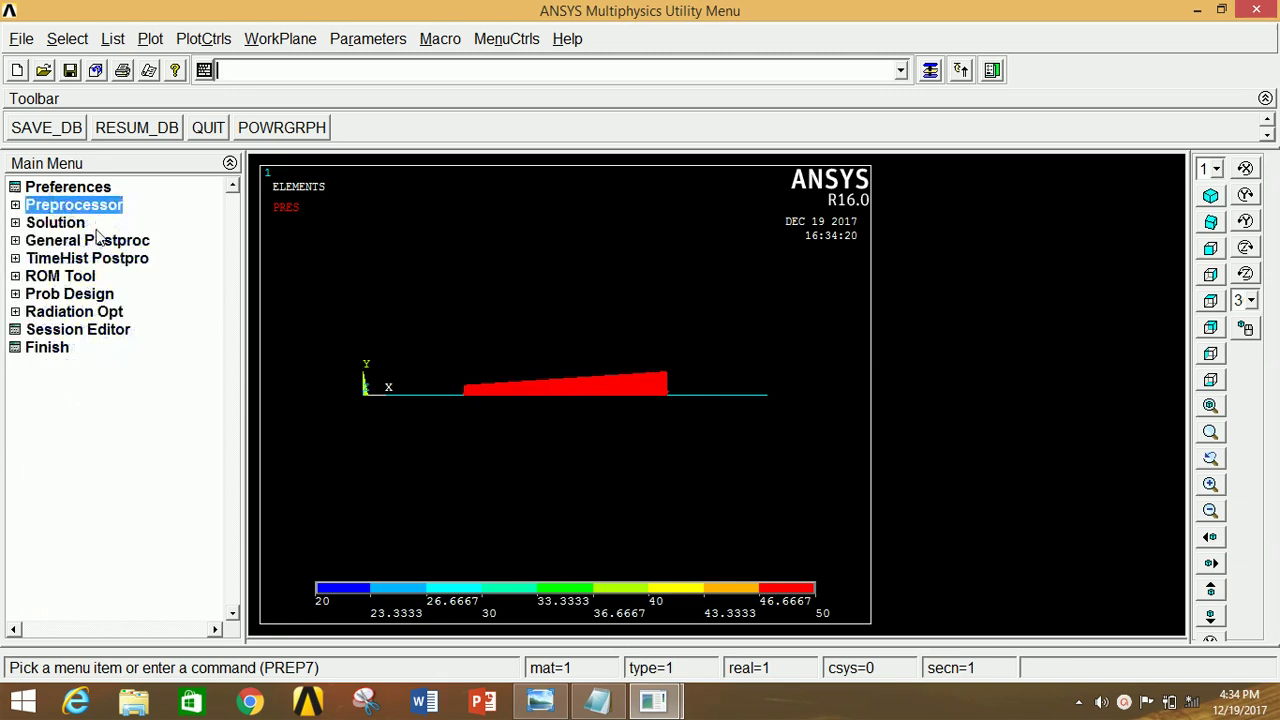
# - Solve the current load step, dismiss the completion note and status window, and enter General Postproc
pyautogui.click(78, 223)
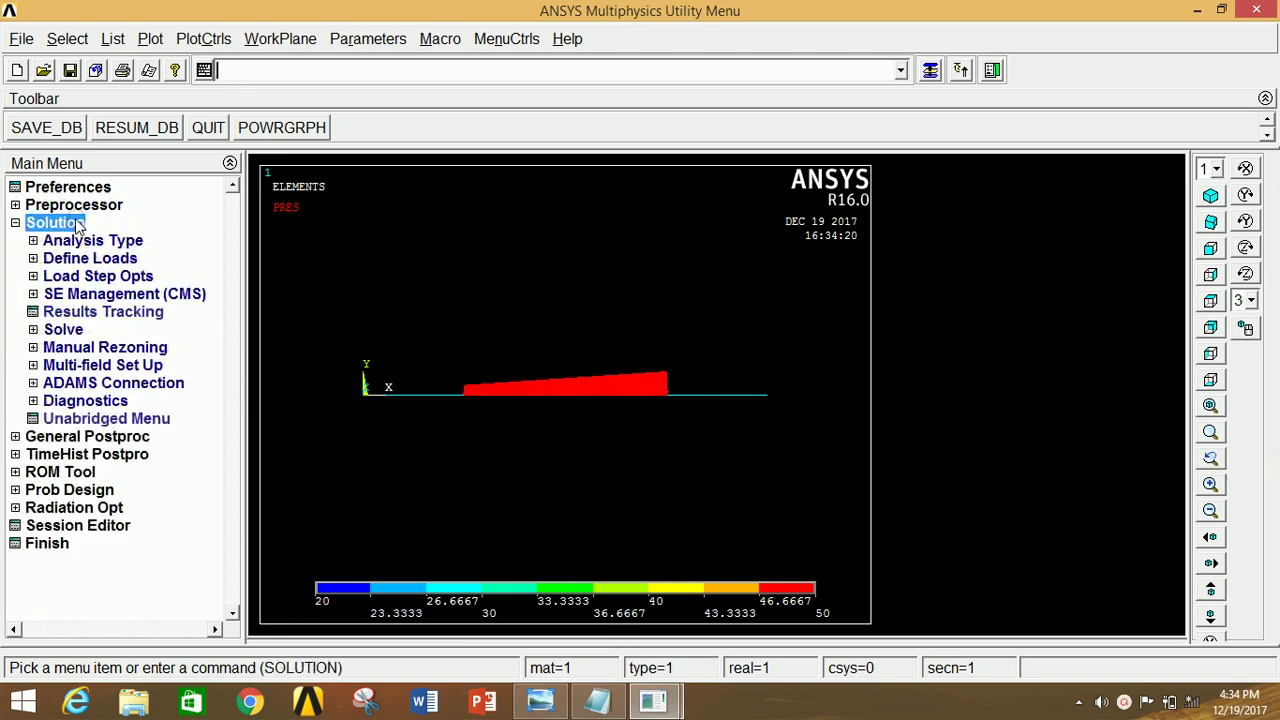
pyautogui.click(65, 331)
pyautogui.click(108, 347)
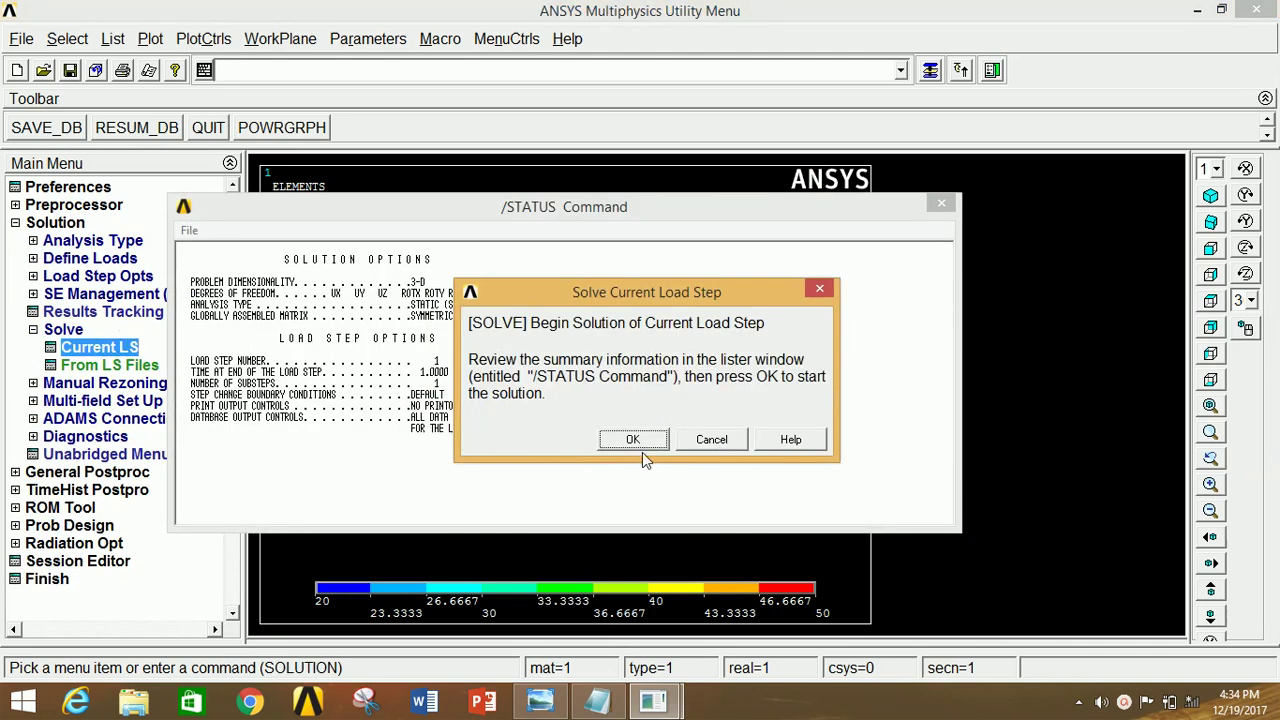
pyautogui.click(633, 441)
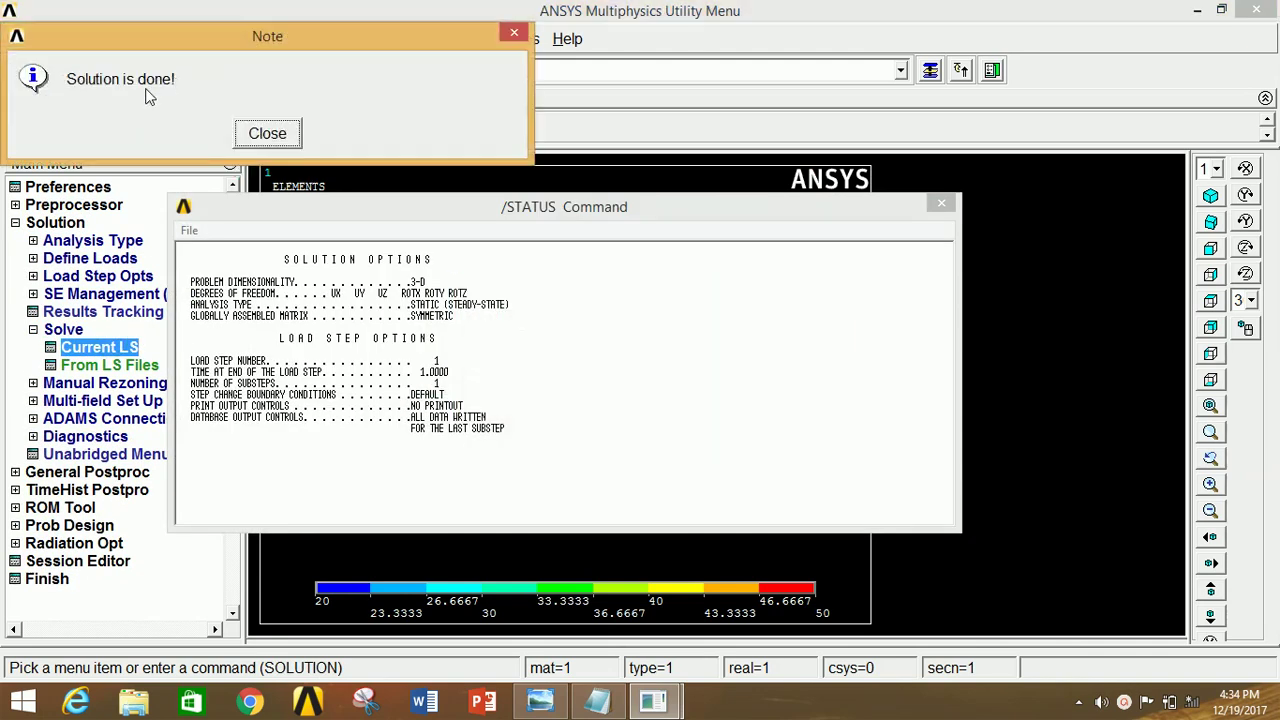
pyautogui.click(286, 137)
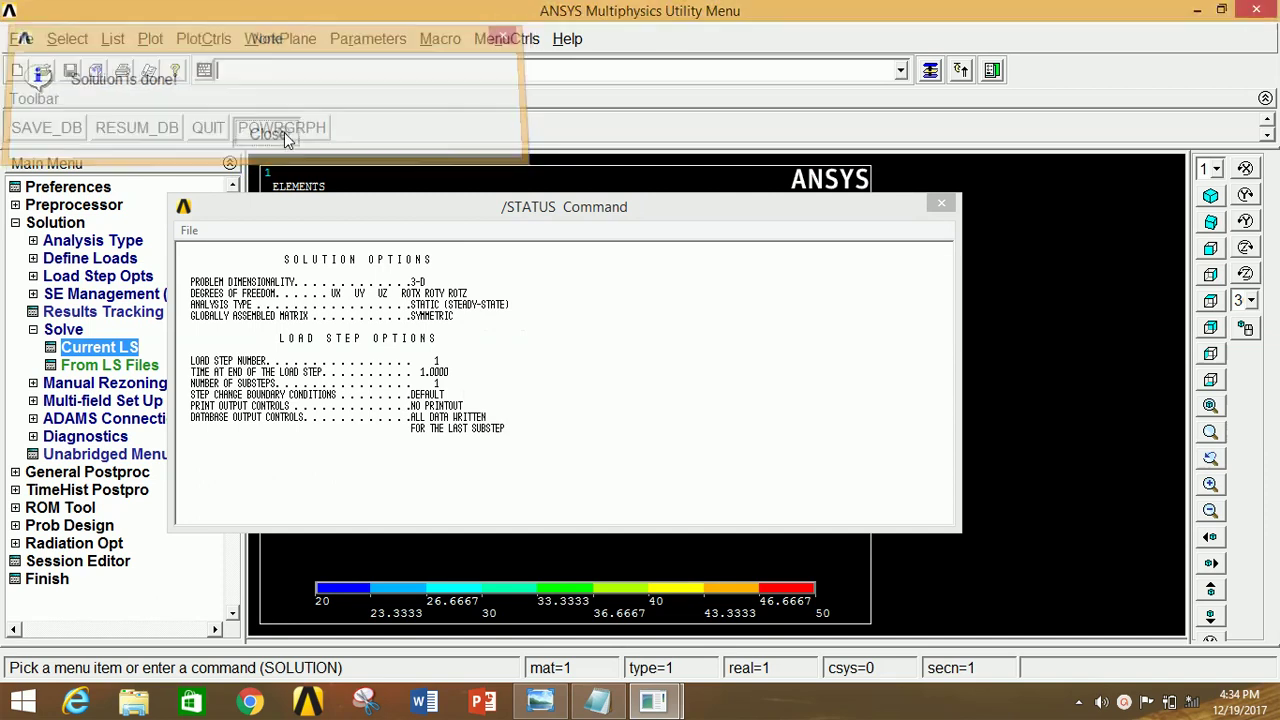
pyautogui.click(941, 204)
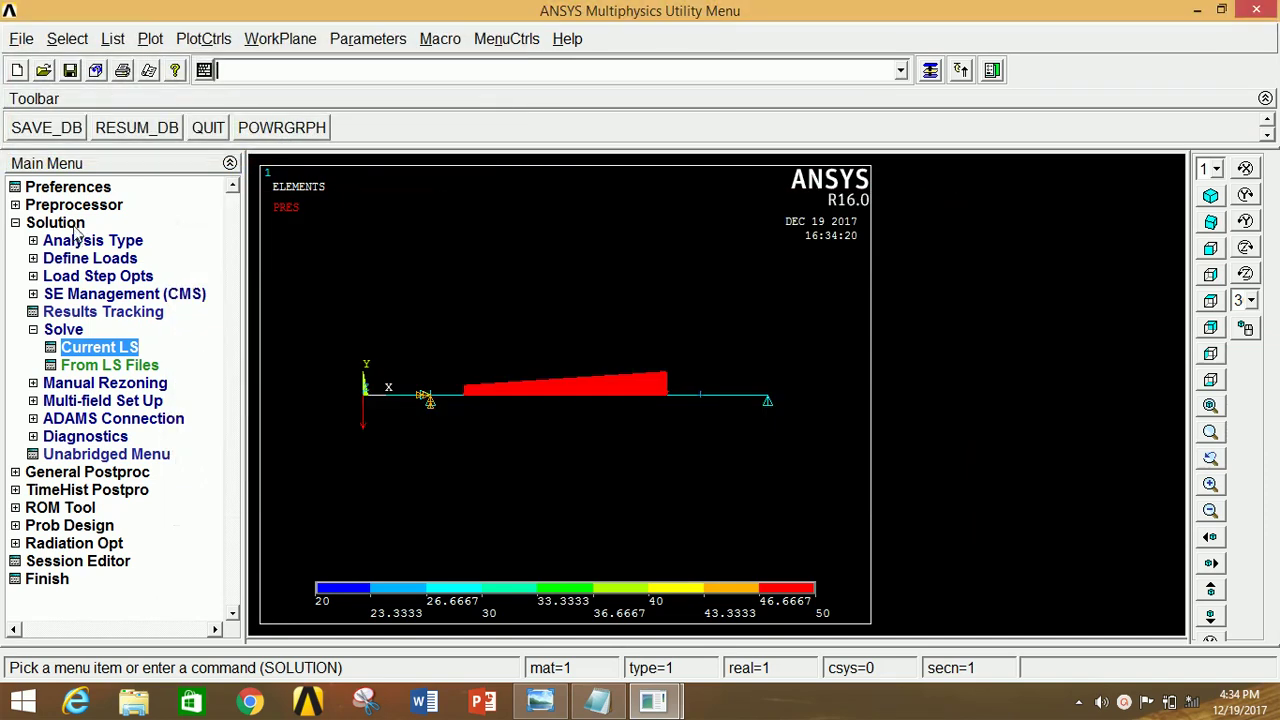
pyautogui.click(55, 222)
pyautogui.click(74, 243)
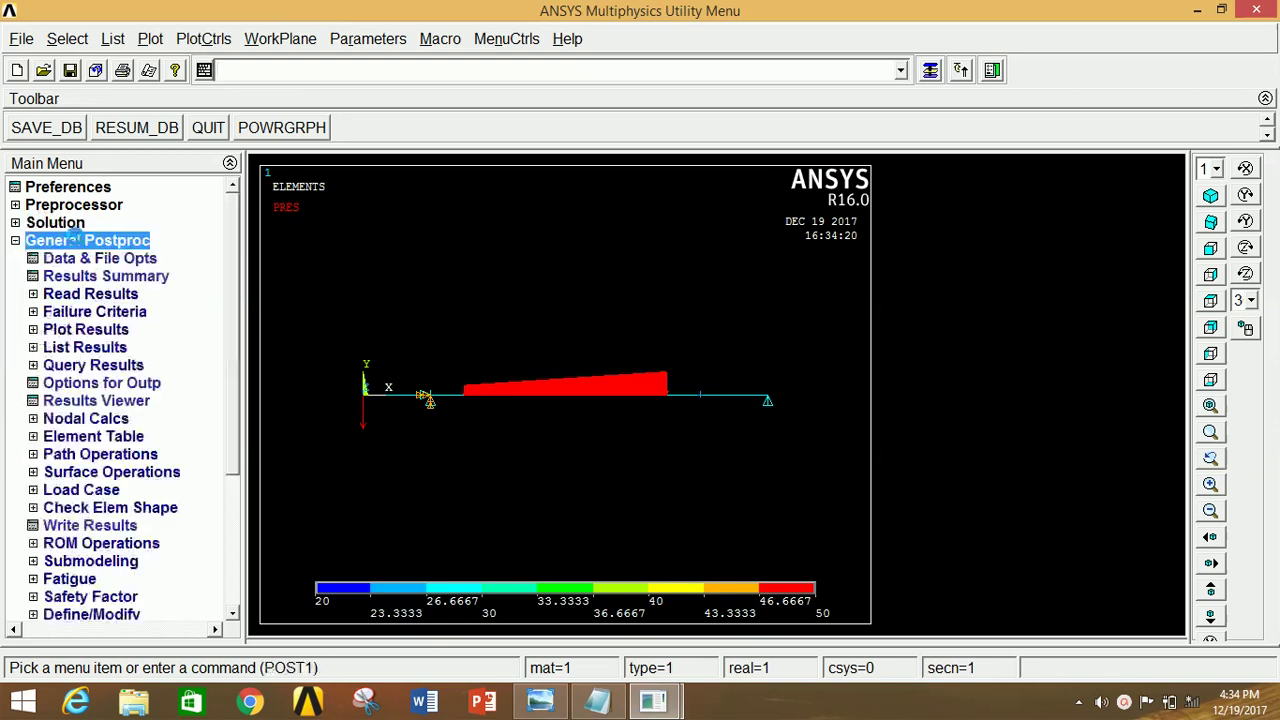
# - Add element table items SMIS3 and SMIS6 by SMISC sequence number
pyautogui.click(138, 438)
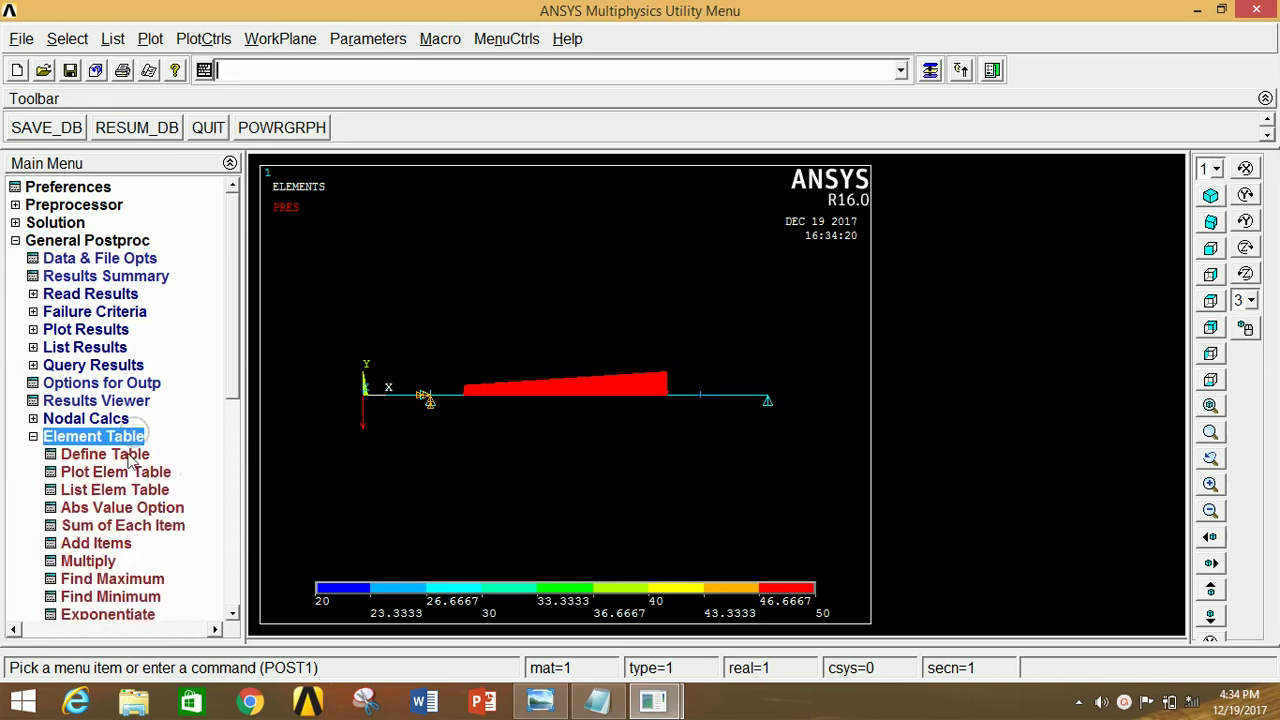
pyautogui.click(129, 458)
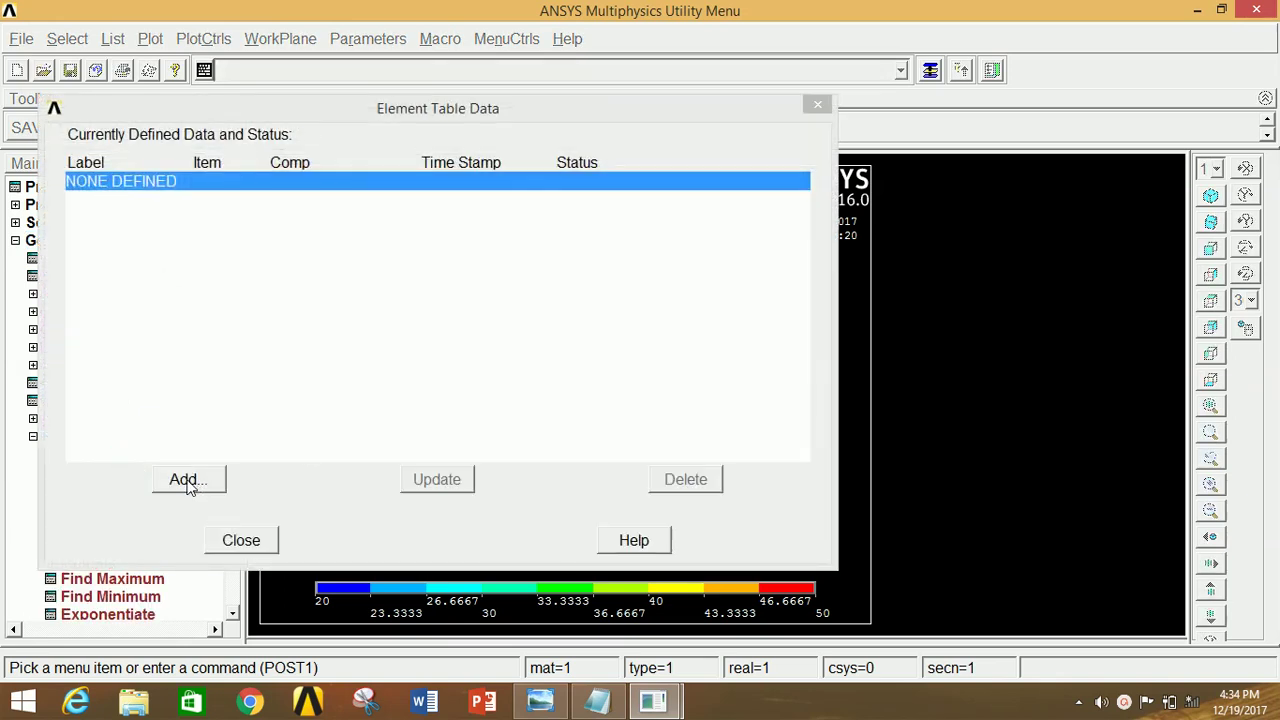
pyautogui.click(184, 480)
pyautogui.scroll(-3, 675, 350)
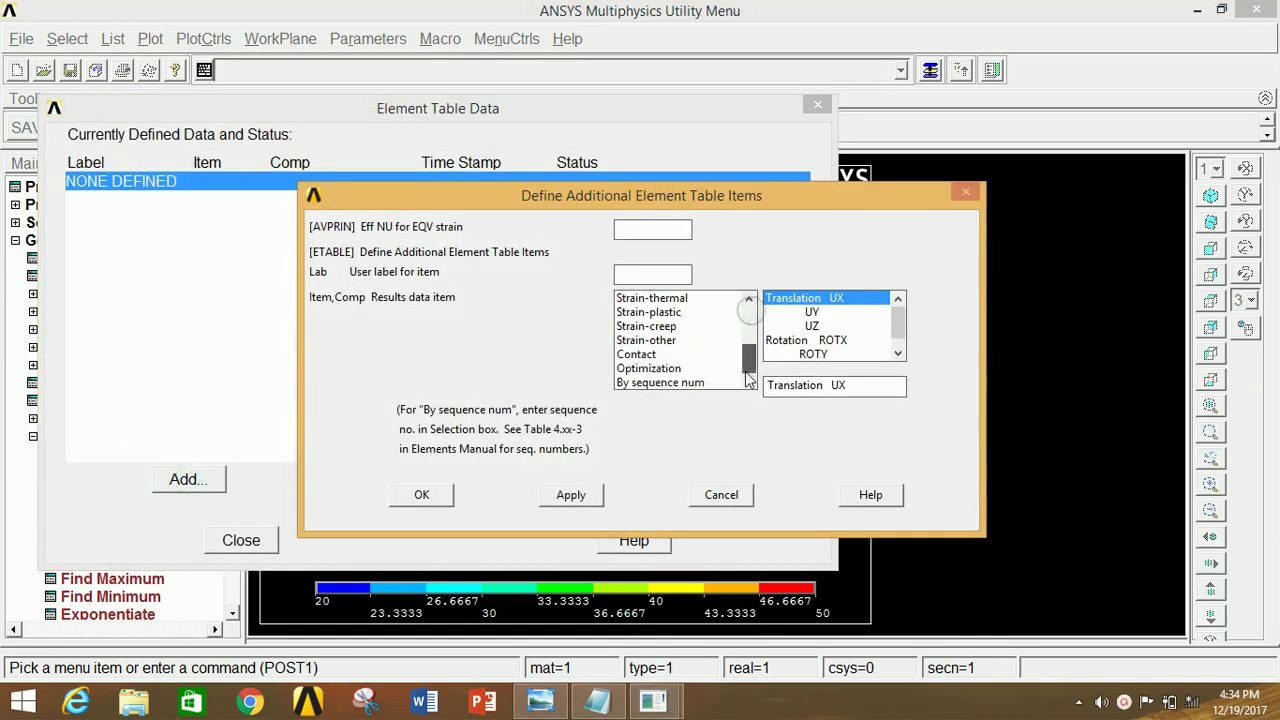
pyautogui.click(680, 384)
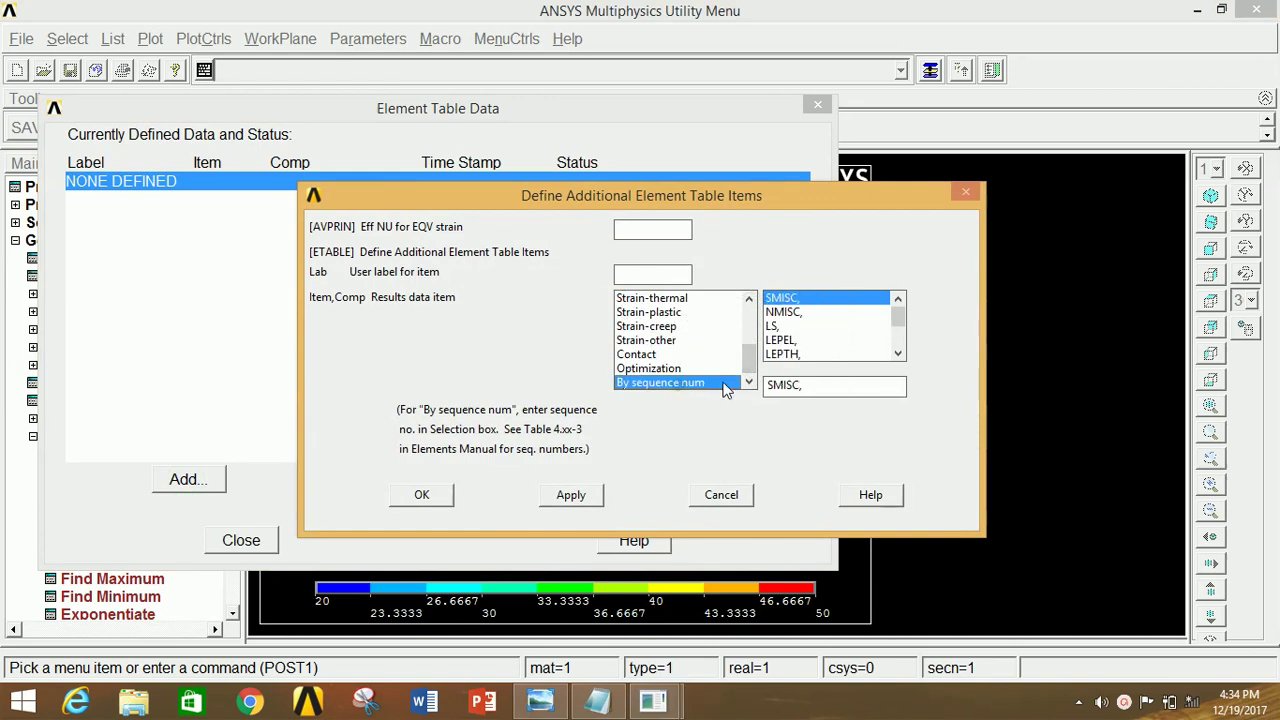
pyautogui.click(811, 384)
pyautogui.click(571, 494)
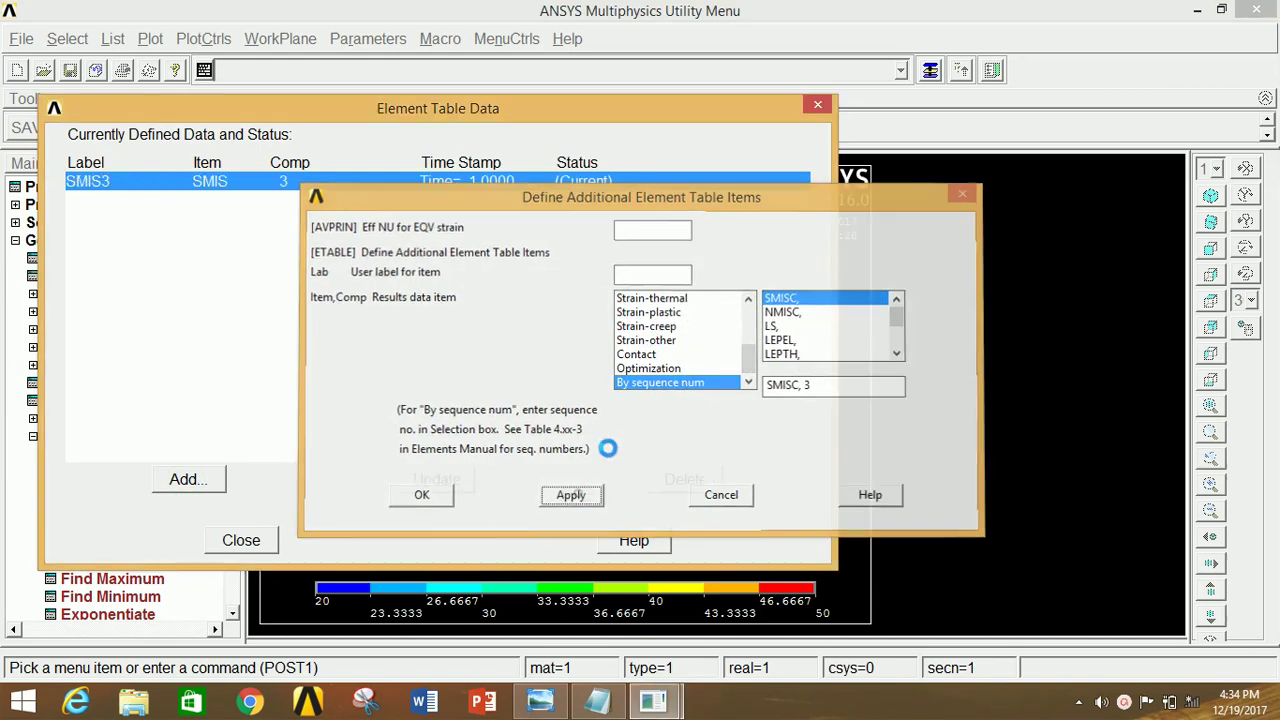
pyautogui.scroll(-5, 727, 360)
pyautogui.click(720, 368)
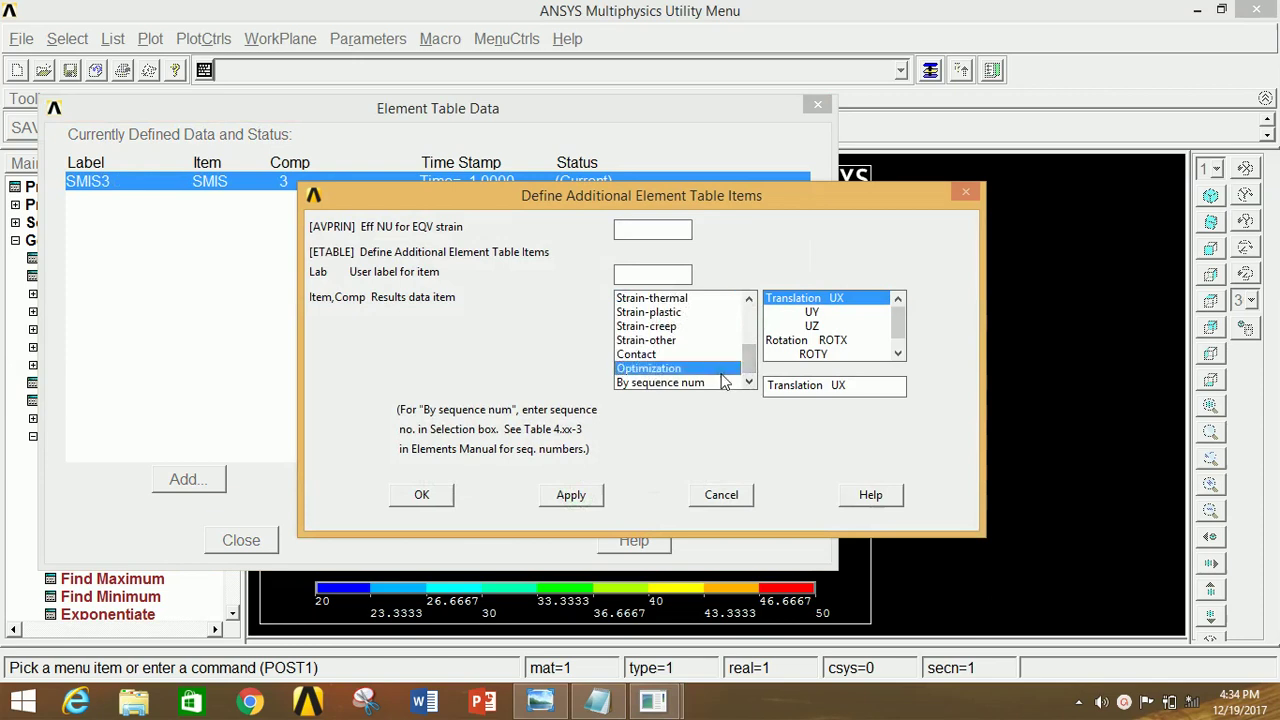
pyautogui.click(717, 383)
pyautogui.click(811, 388)
pyautogui.write('6')
pyautogui.click(571, 494)
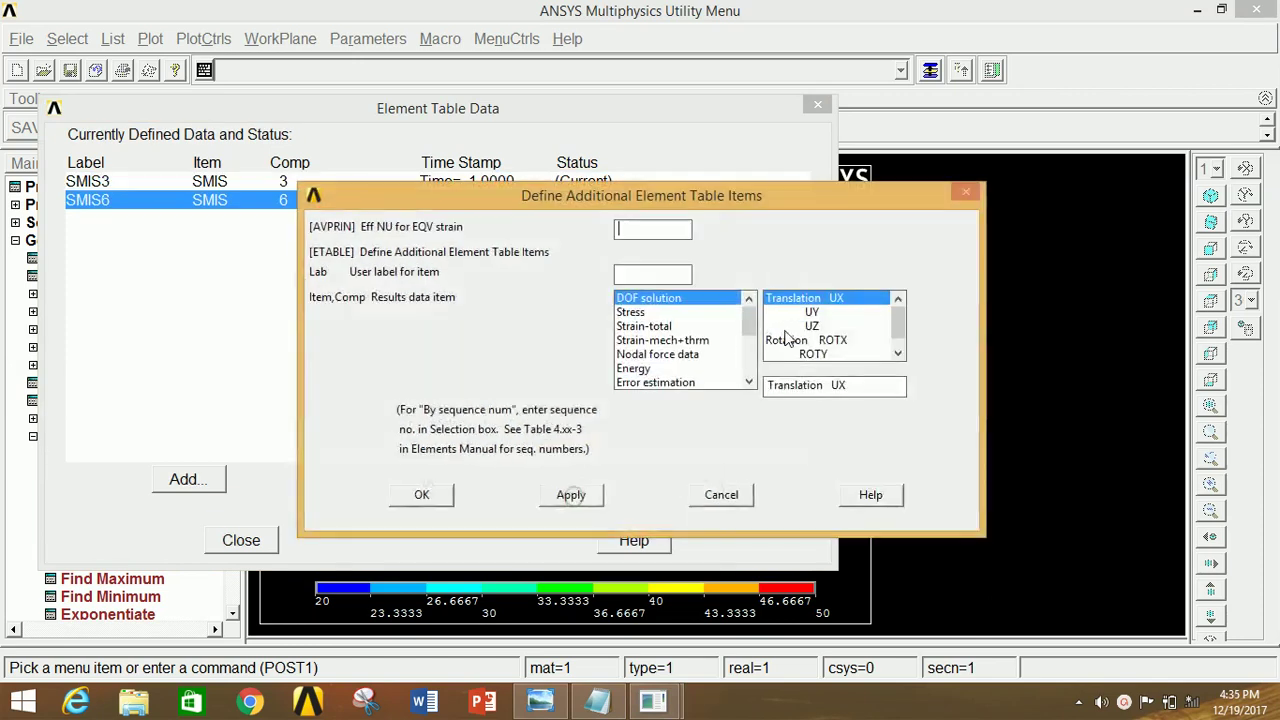
# - Add element table items SMIS16 and SMIS19, then close the element table dialog
pyautogui.moveTo(752, 322); pyautogui.dragTo(752, 378)
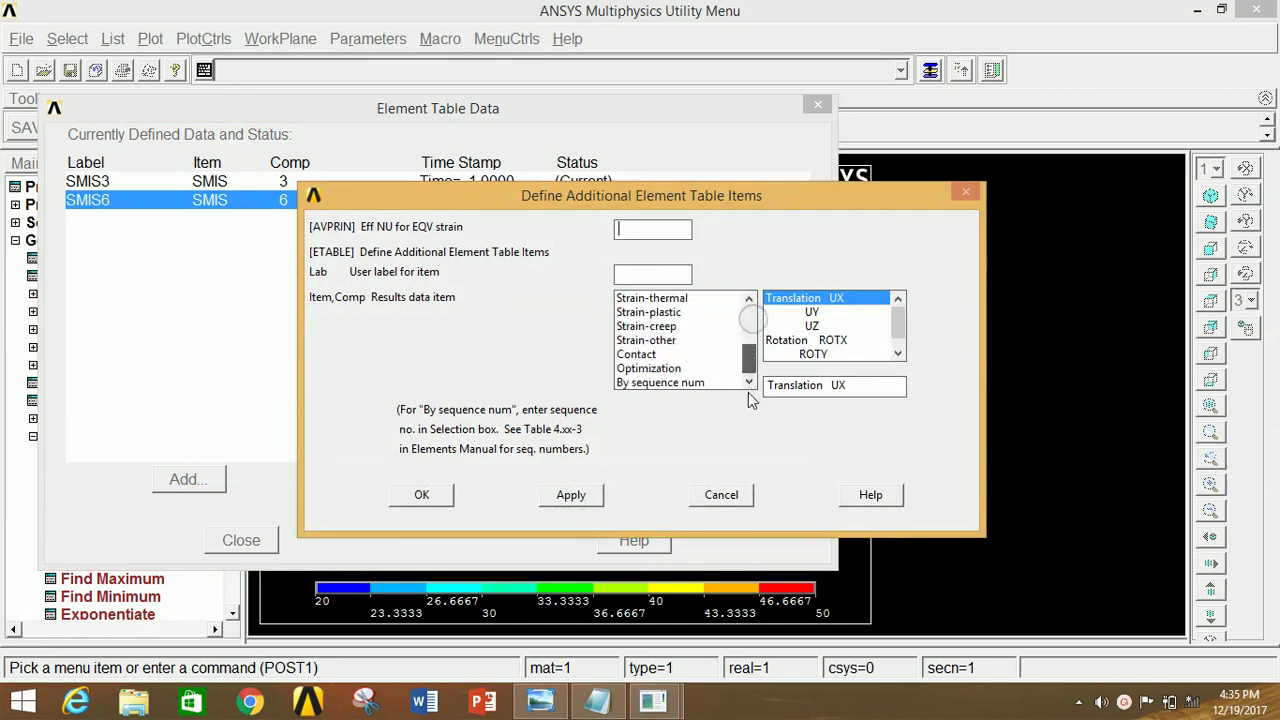
pyautogui.click(700, 383)
pyautogui.click(811, 384)
pyautogui.write('16')
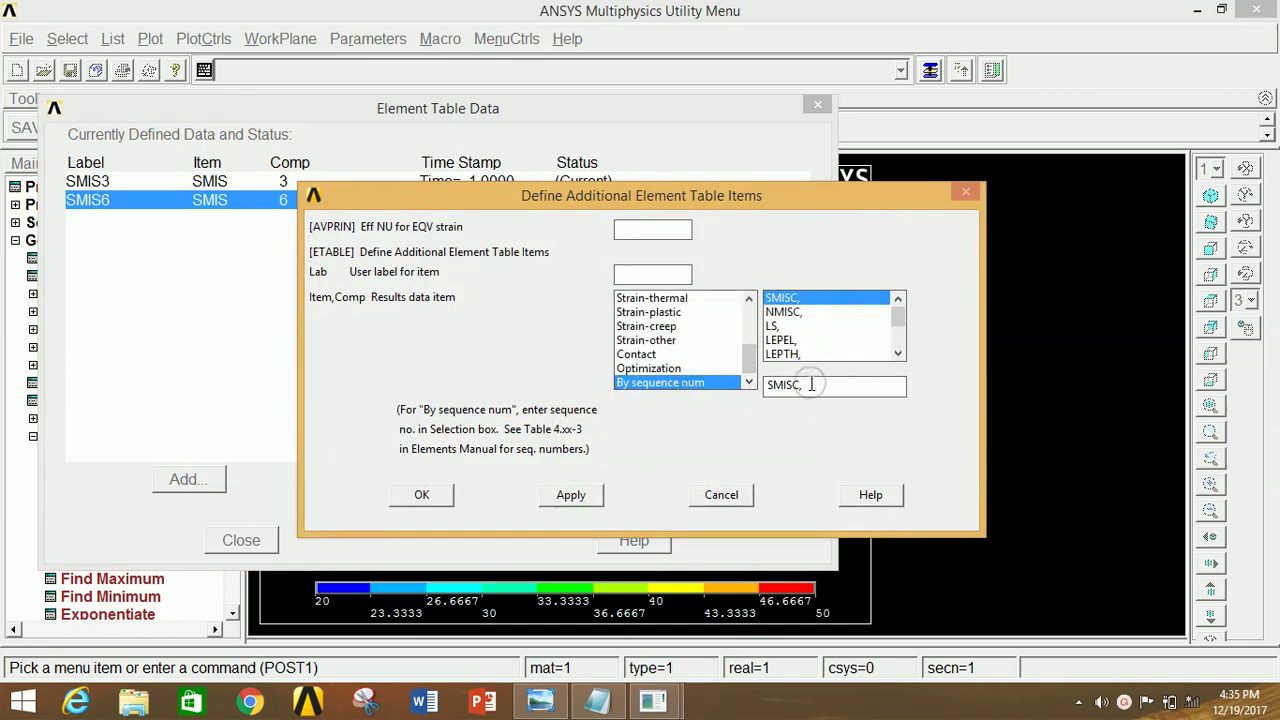
pyautogui.click(571, 496)
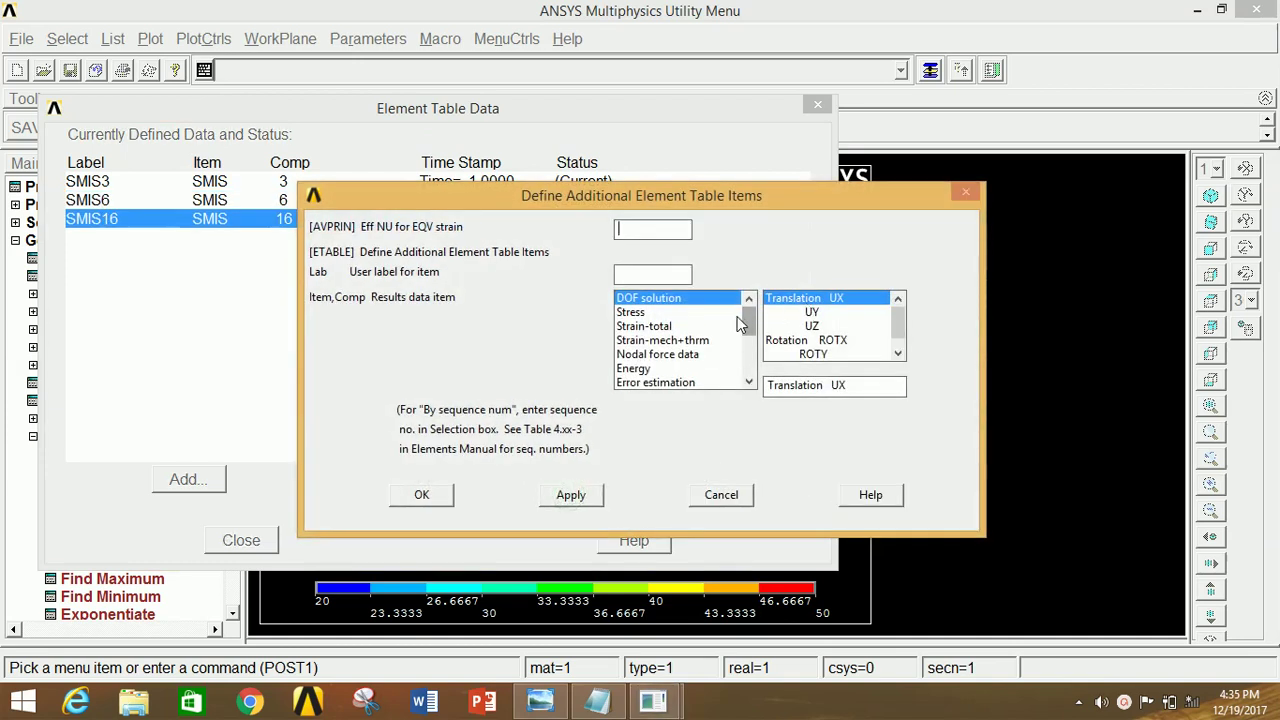
pyautogui.scroll(-3, 745, 328)
pyautogui.click(710, 382)
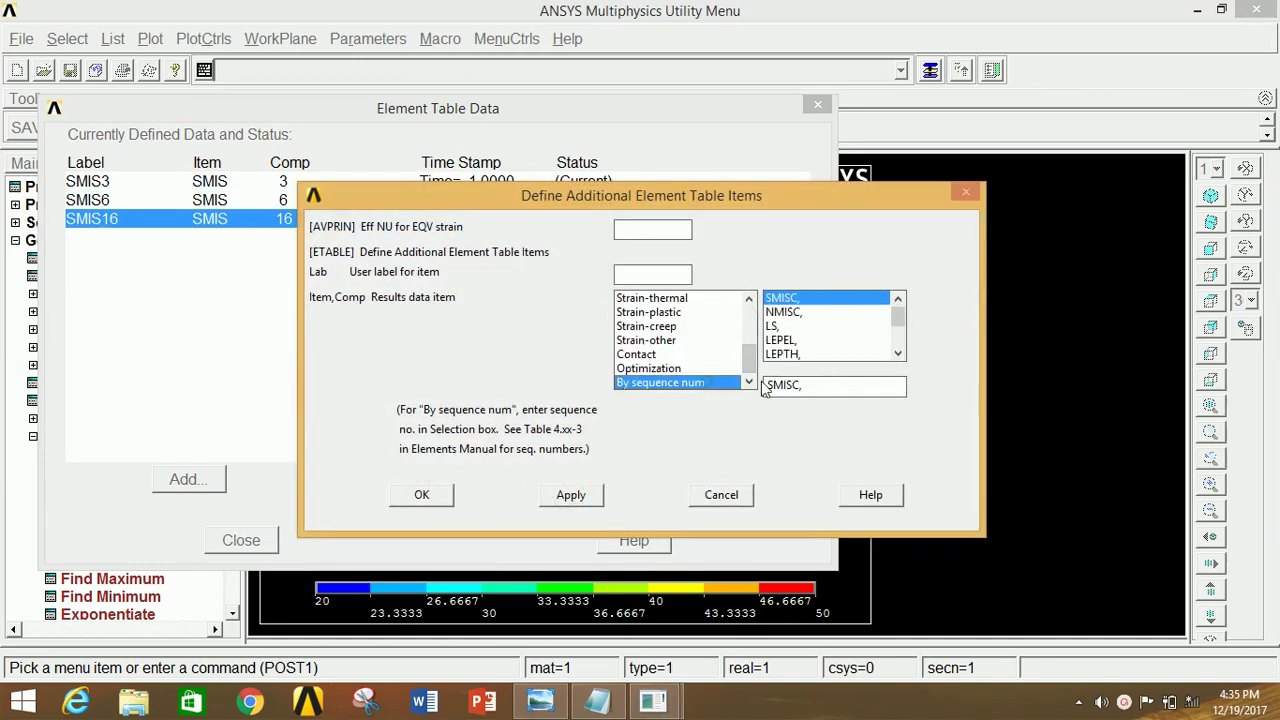
pyautogui.write('19')
pyautogui.click(420, 500)
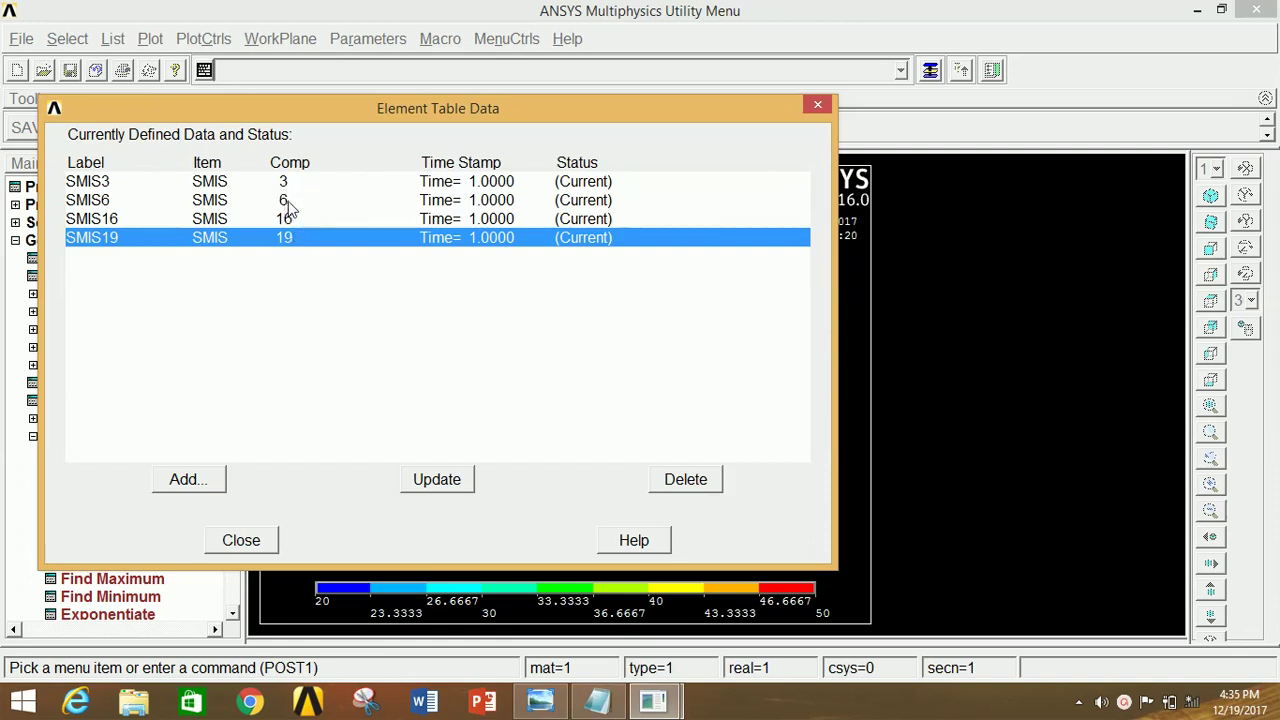
pyautogui.click(241, 540)
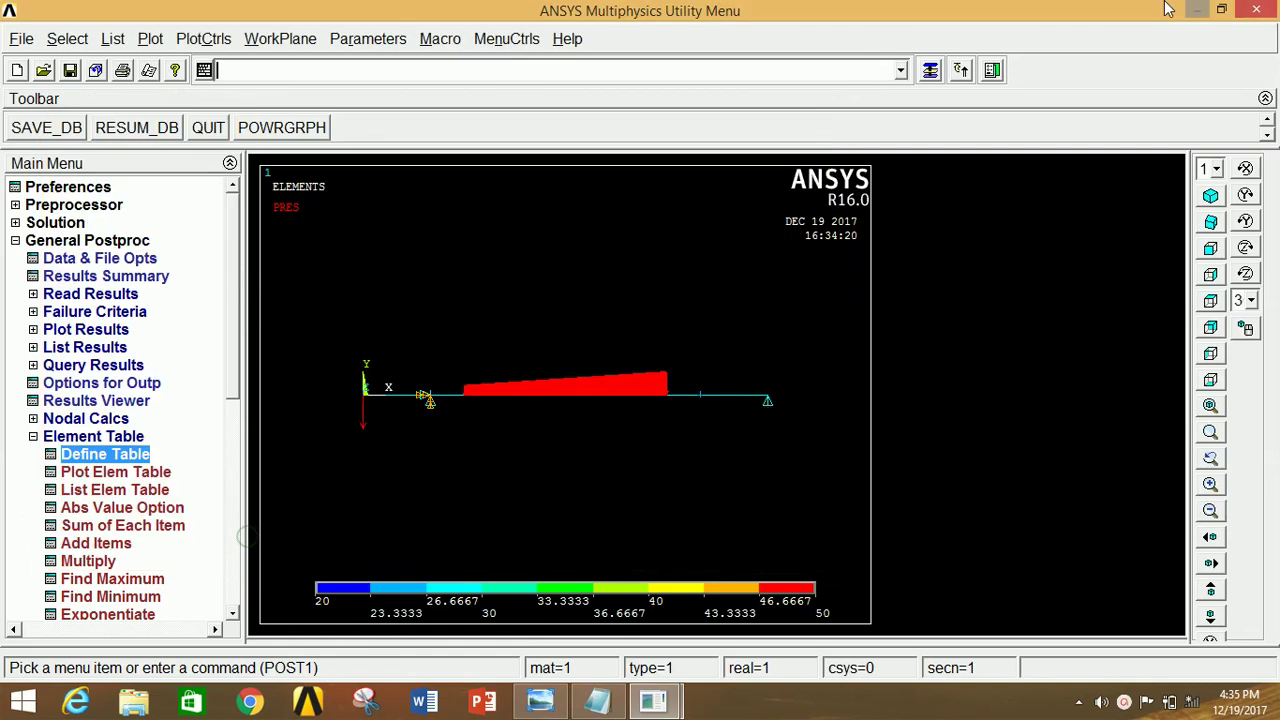
# - Plot the deformed beam with its undeformed outline, showing DMX = 27.1503
pyautogui.doubleClick(66, 440)
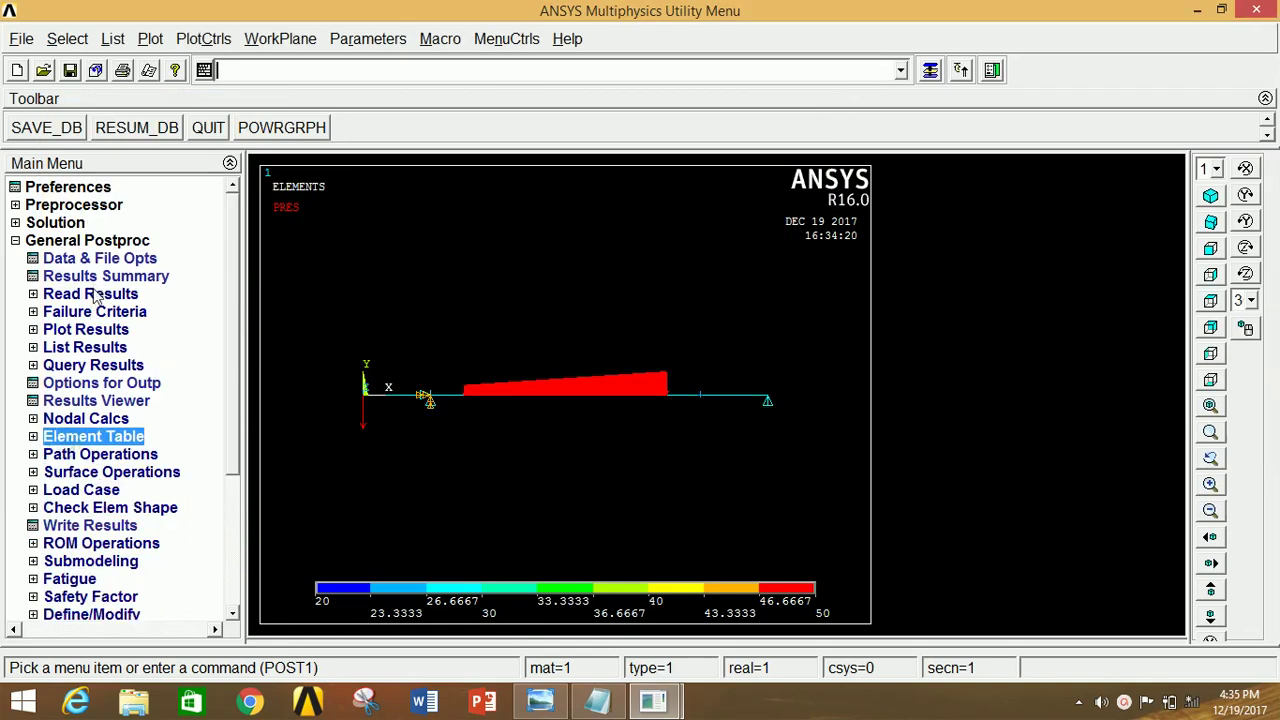
pyautogui.click(99, 331)
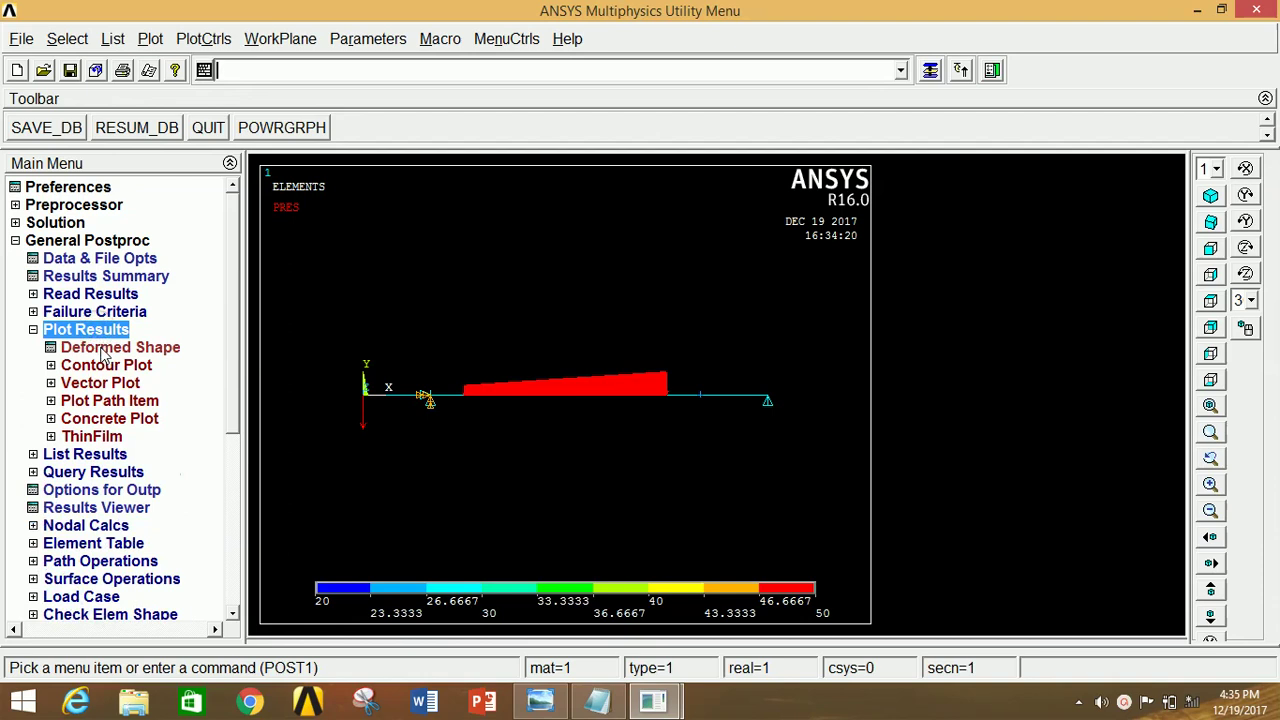
pyautogui.click(103, 348)
pyautogui.click(722, 350)
pyautogui.click(472, 430)
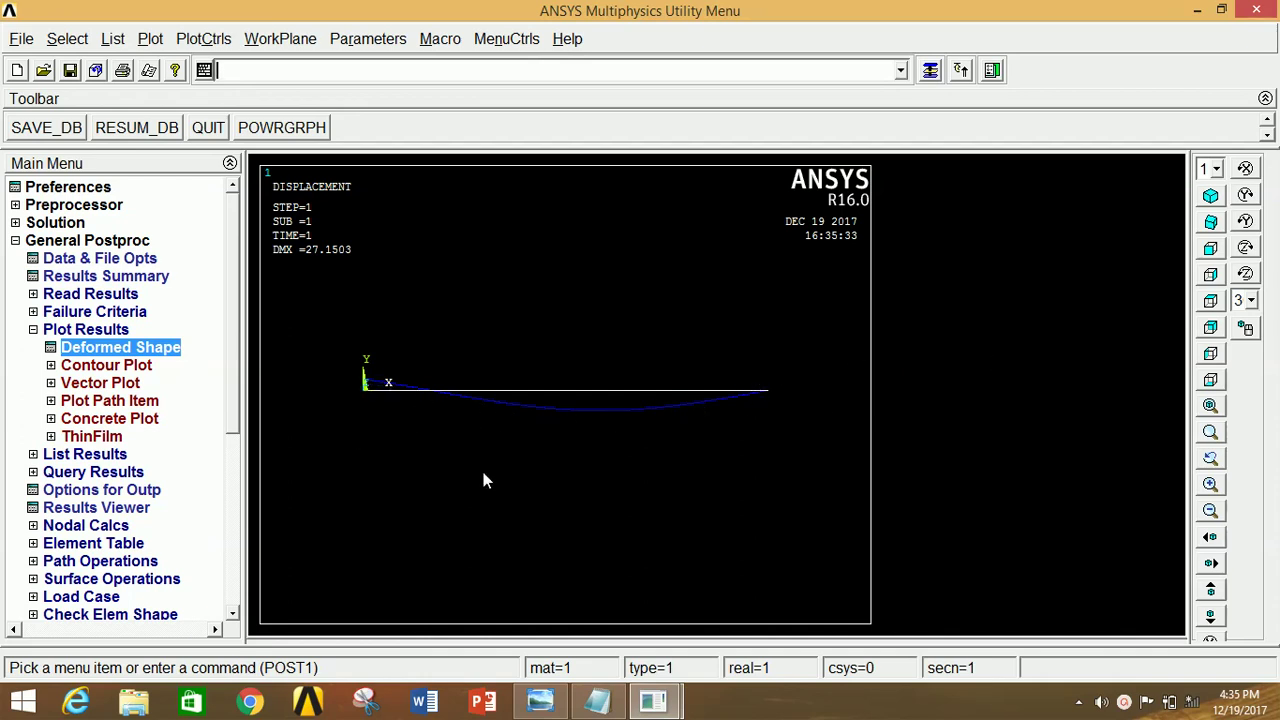
# - Contour the nodal displacement vector sum (USUM) on the beam, from 0 to 27.1503
pyautogui.click(135, 367)
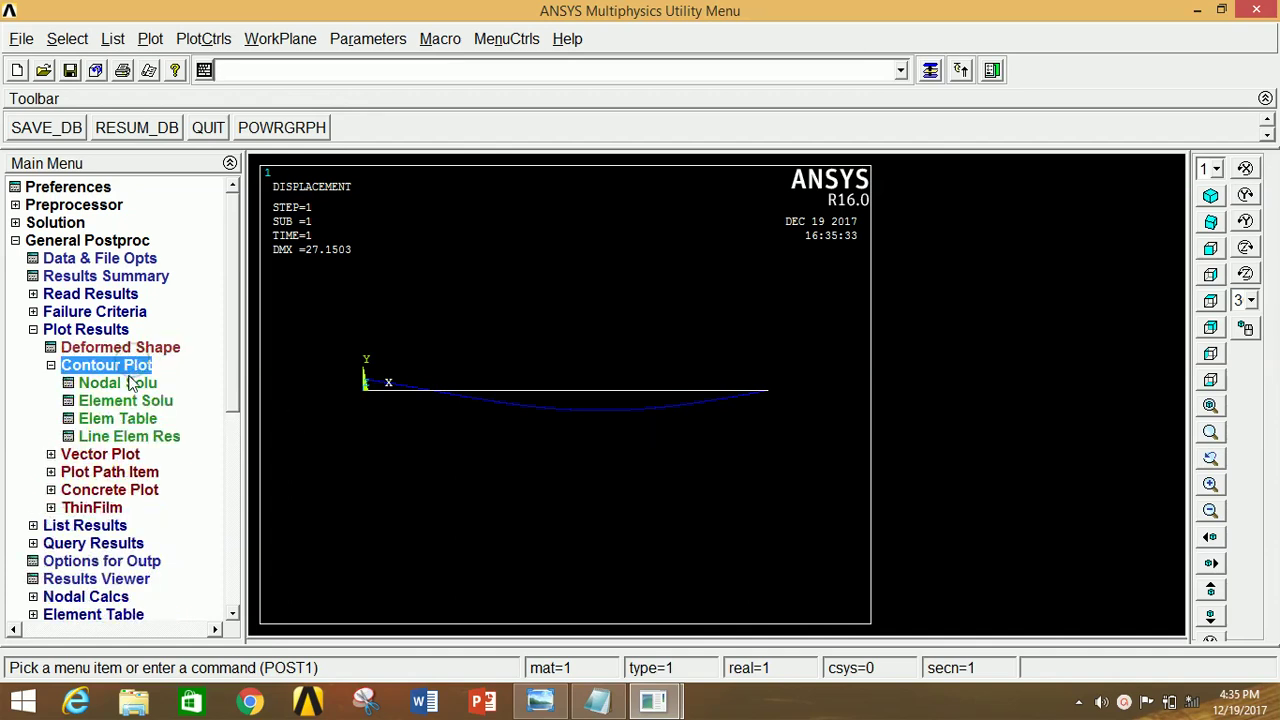
pyautogui.click(130, 386)
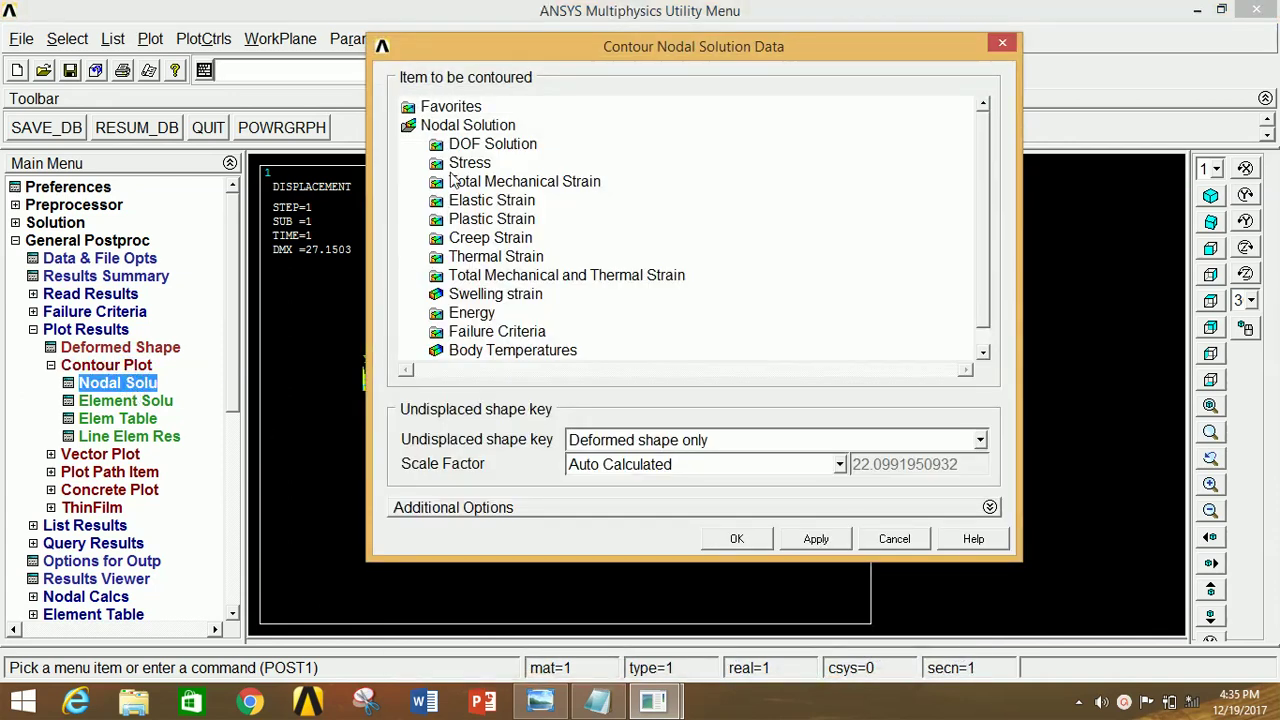
pyautogui.click(466, 144)
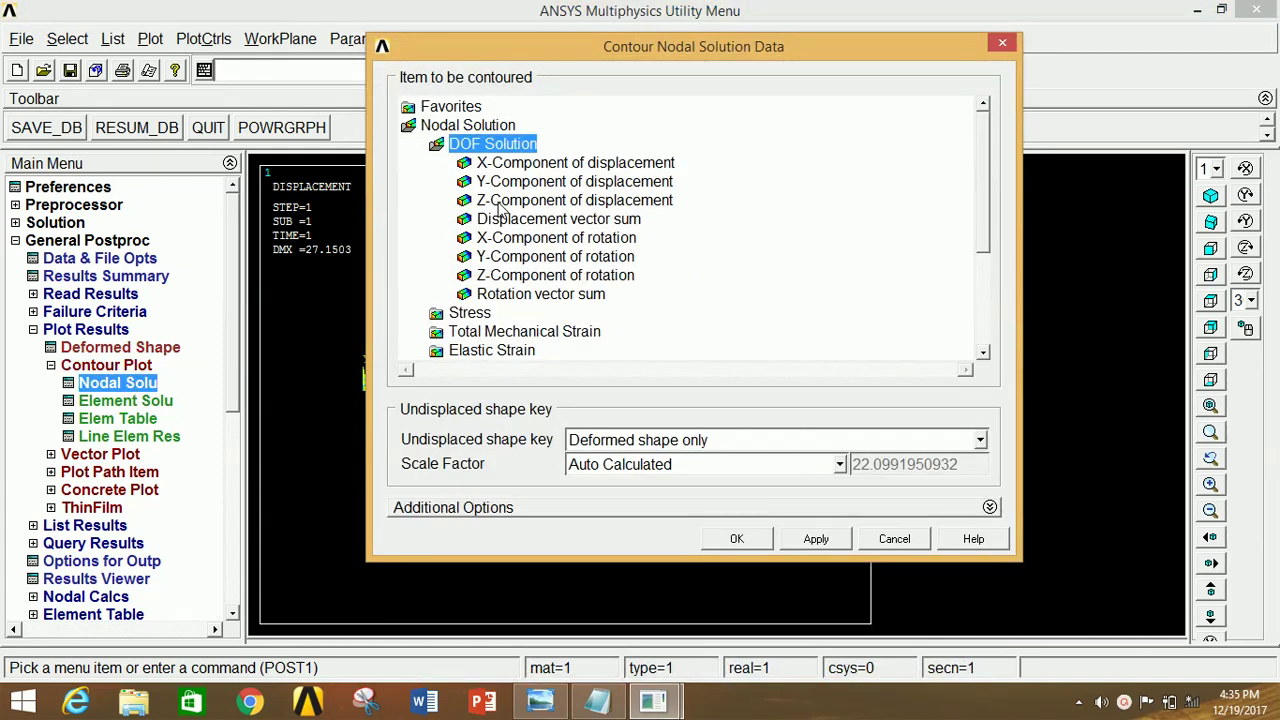
pyautogui.click(504, 224)
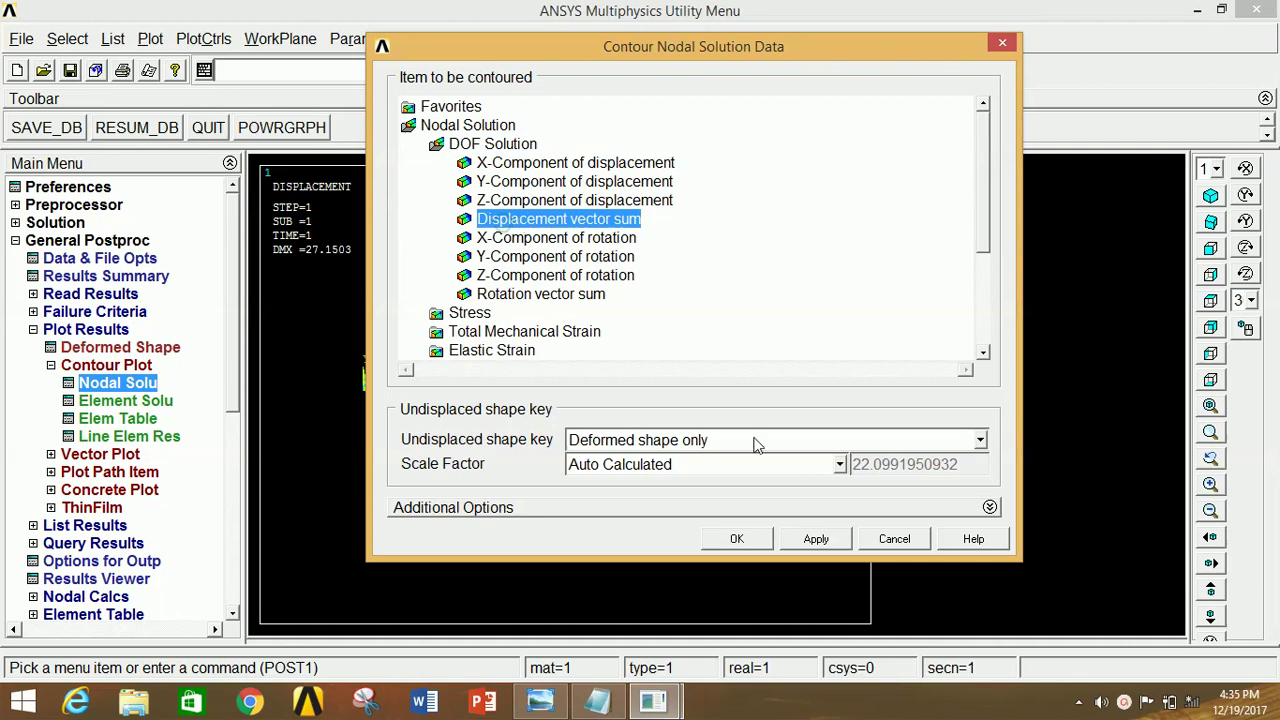
pyautogui.click(736, 540)
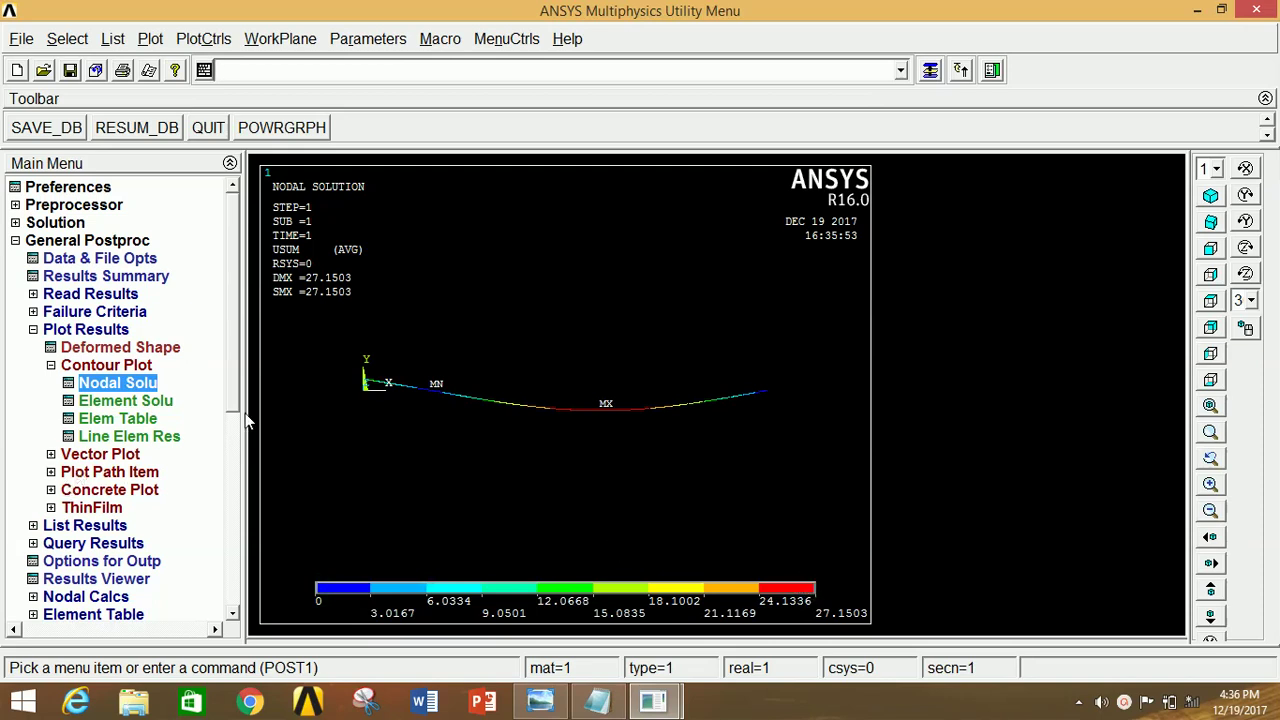
pyautogui.click(107, 388)
# - Switch the nodal contour to von Mises stress (SEQV) on the deformed beam
pyautogui.click(468, 311)
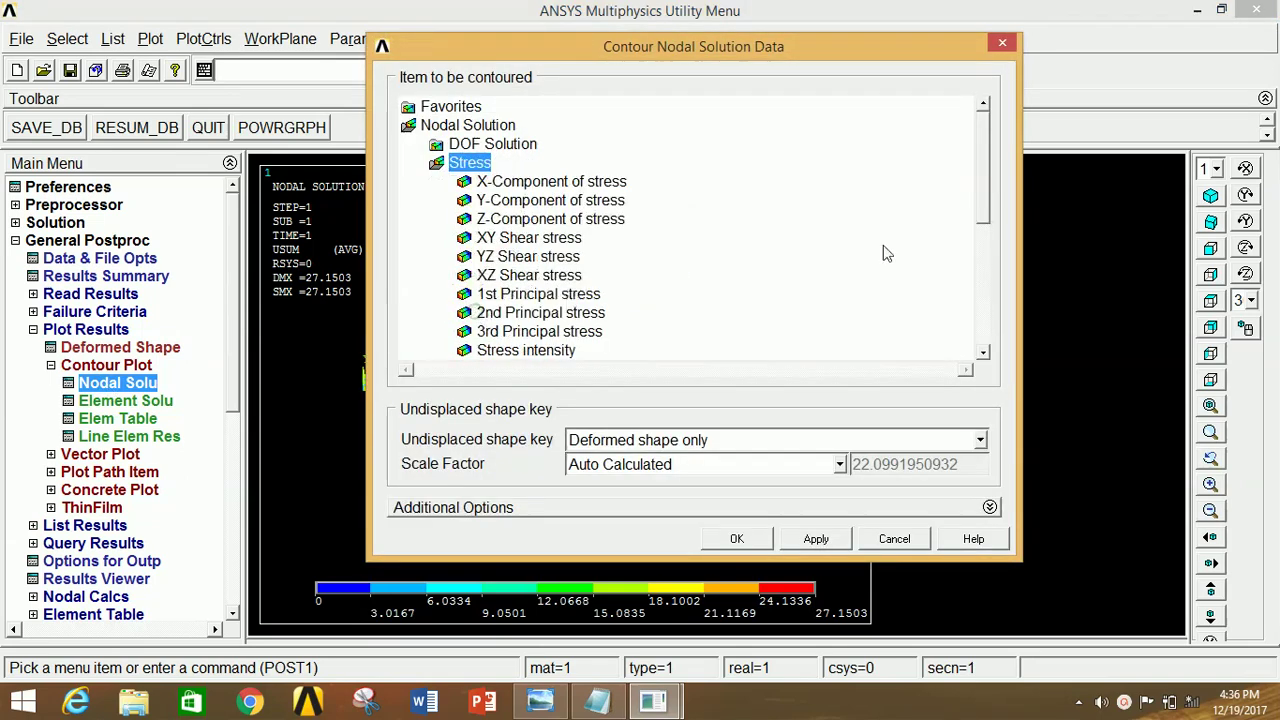
pyautogui.scroll(-1, 985, 212)
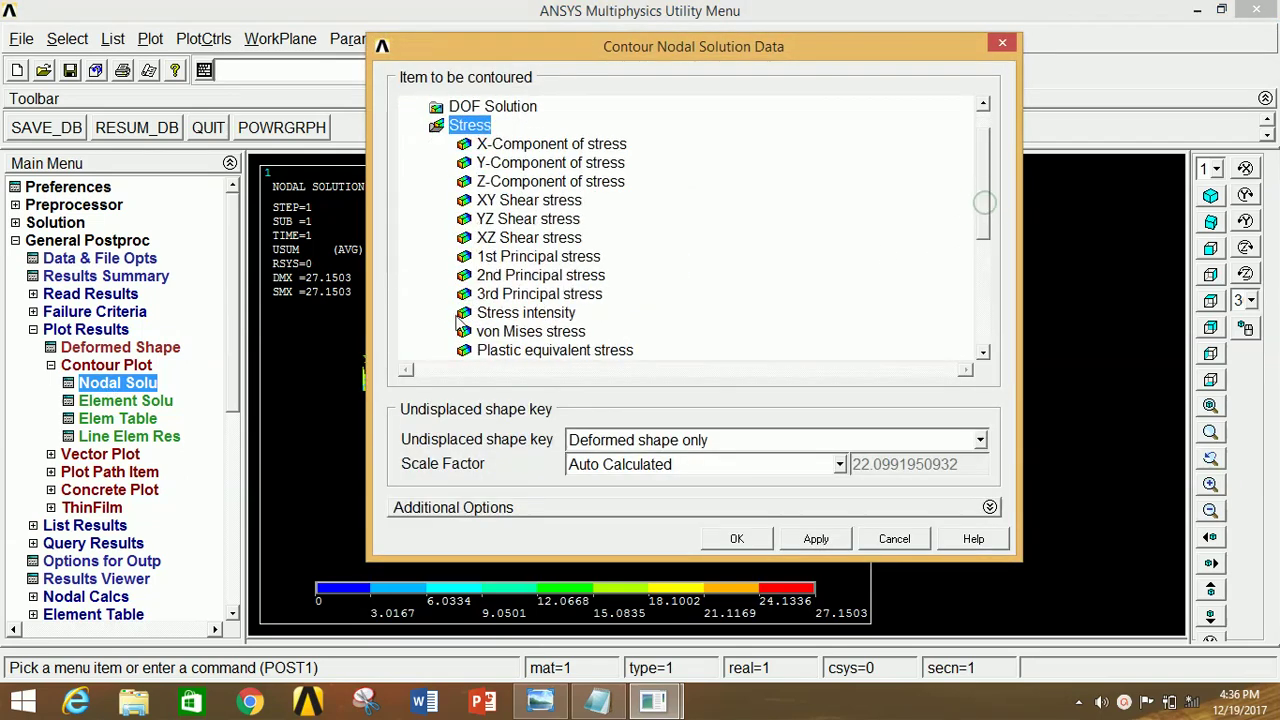
pyautogui.click(500, 338)
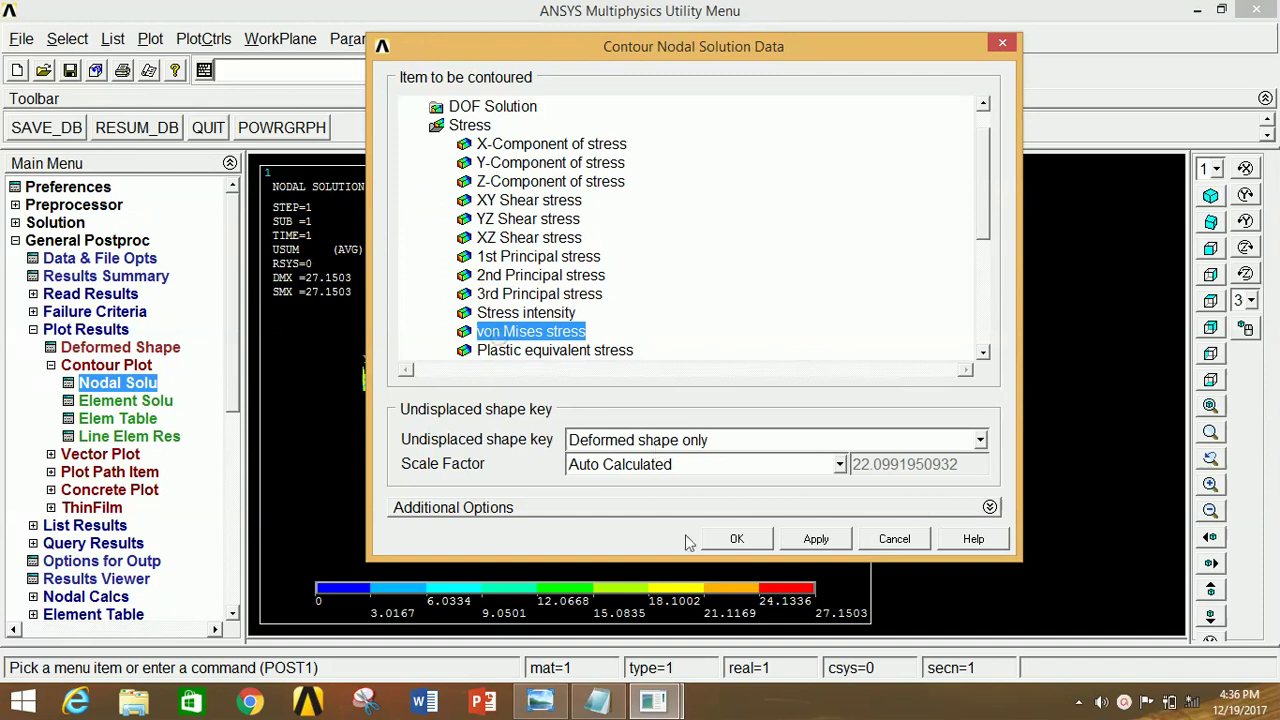
pyautogui.click(731, 540)
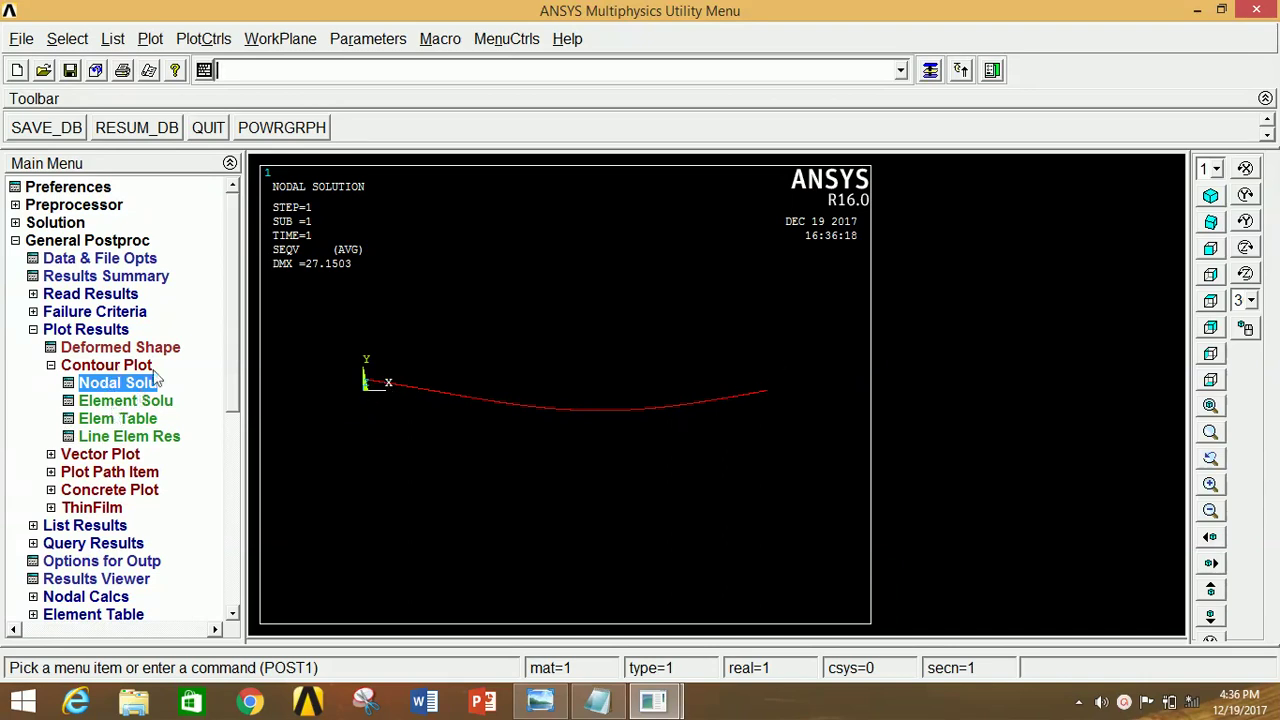
# - Plot the line-element diagram with LabI SMIS3 and LabJ SMIS16
pyautogui.click(146, 445)
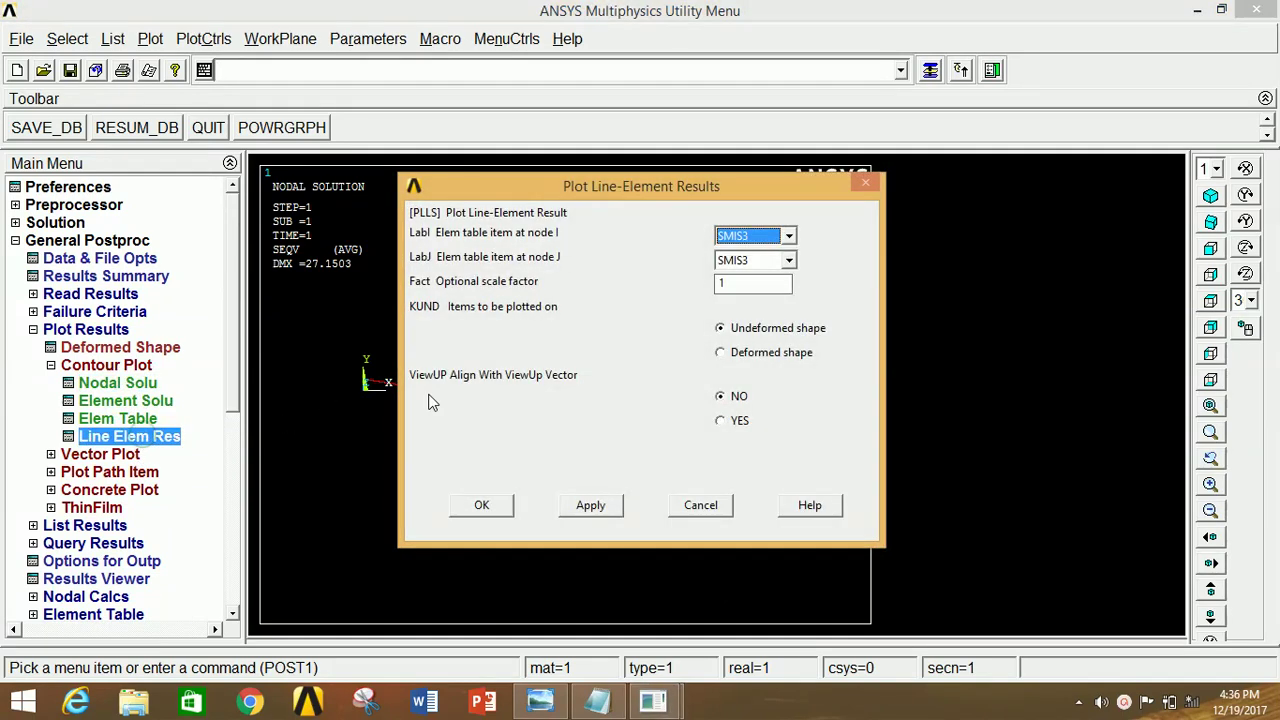
pyautogui.click(754, 263)
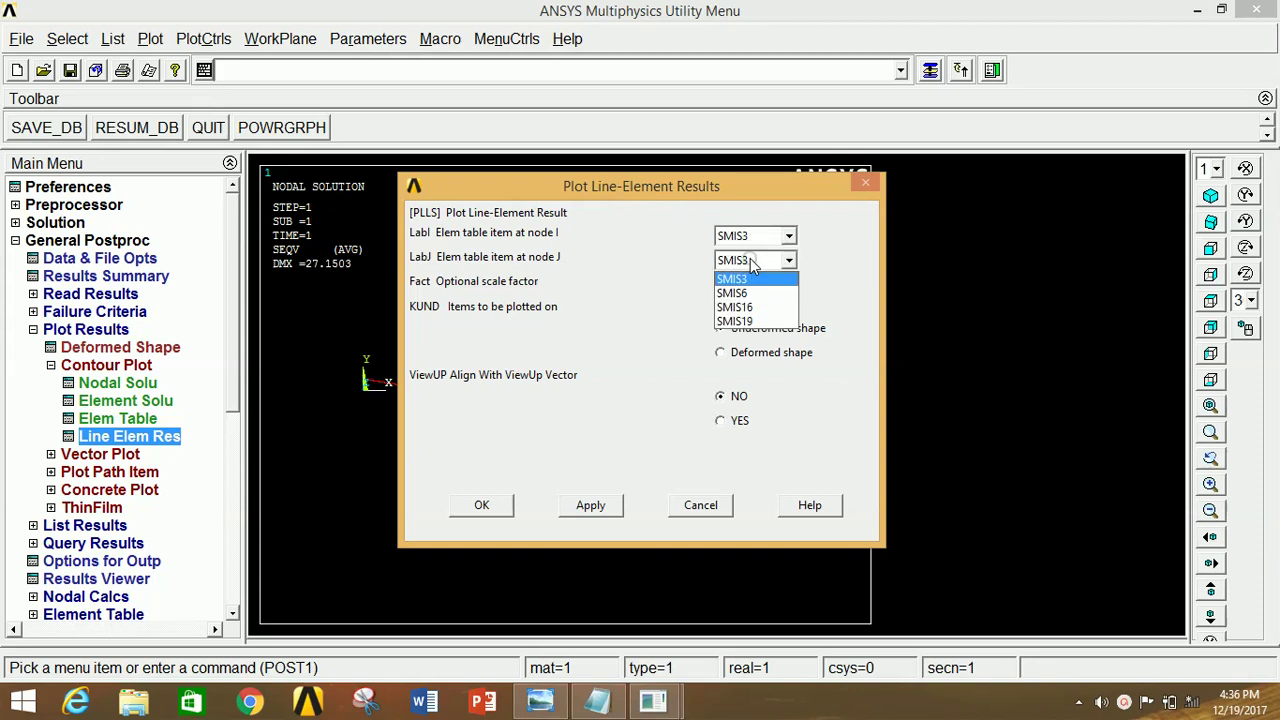
pyautogui.click(755, 312)
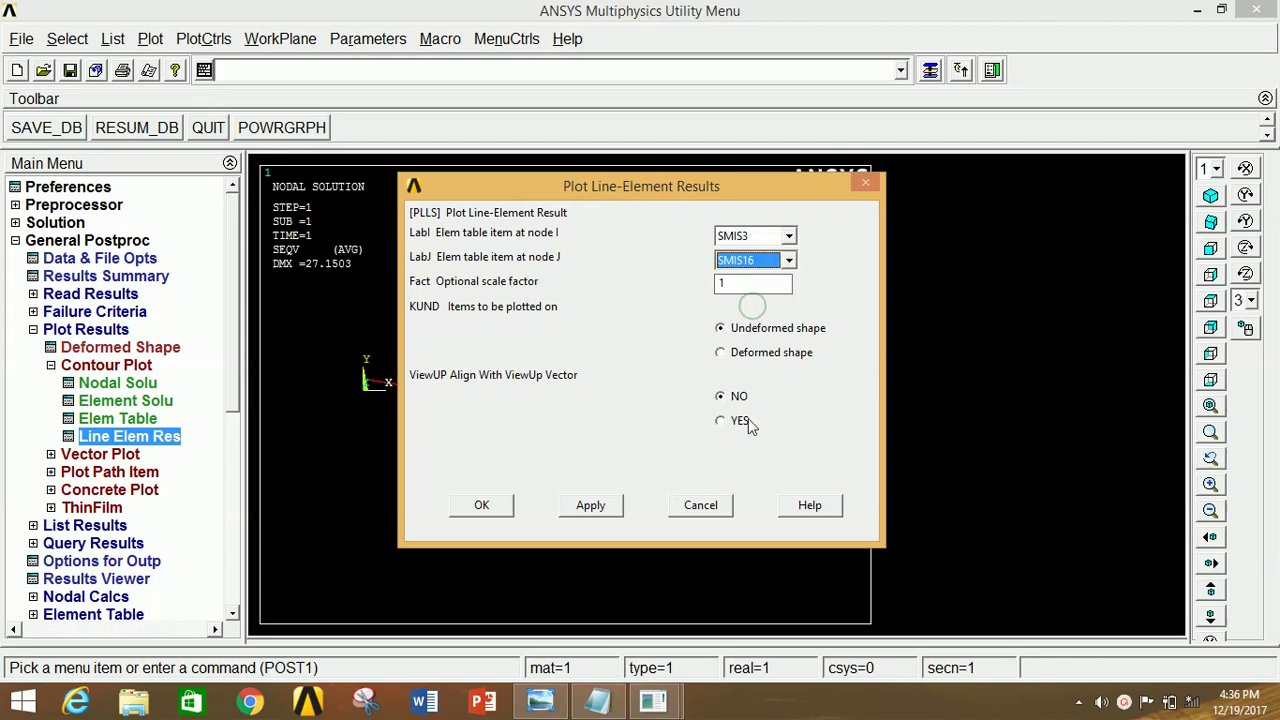
pyautogui.click(481, 506)
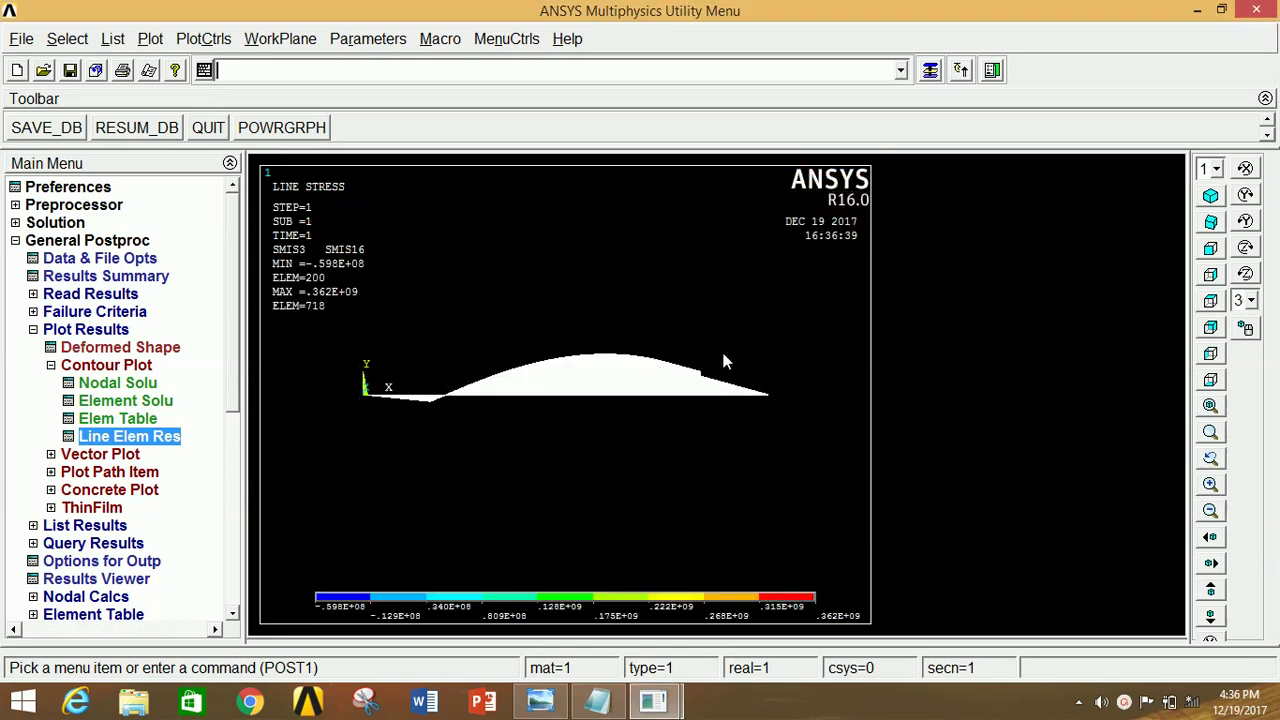
# - Redraw the line-element diagram with LabI SMIS6 and LabJ SMIS19, ranging -127000 to 83000
pyautogui.click(118, 438)
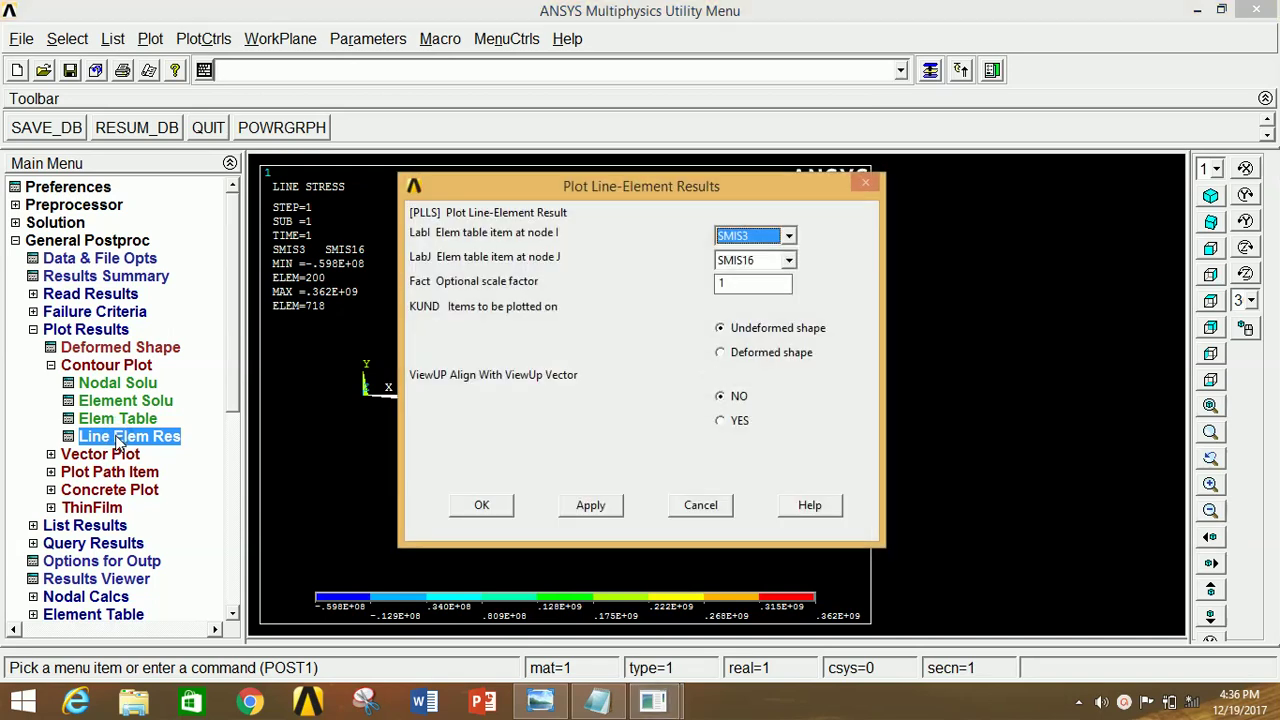
pyautogui.click(740, 237)
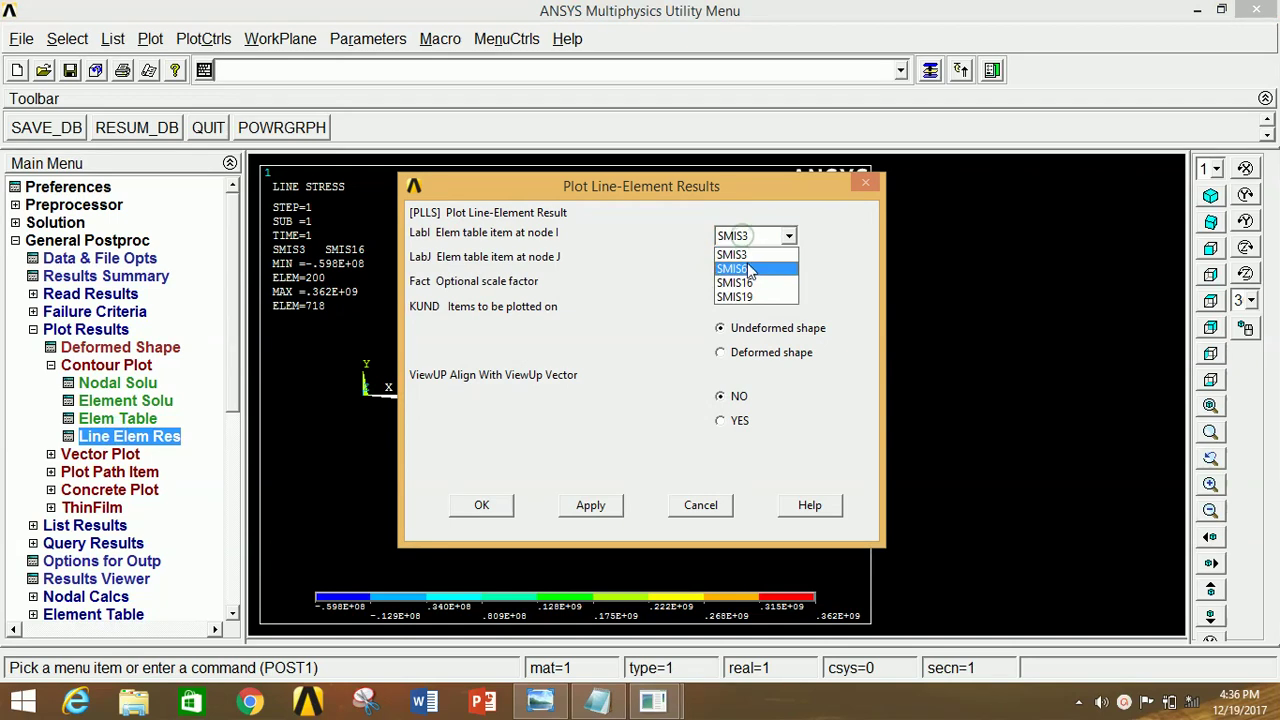
pyautogui.click(748, 263)
pyautogui.click(765, 237)
pyautogui.click(762, 236)
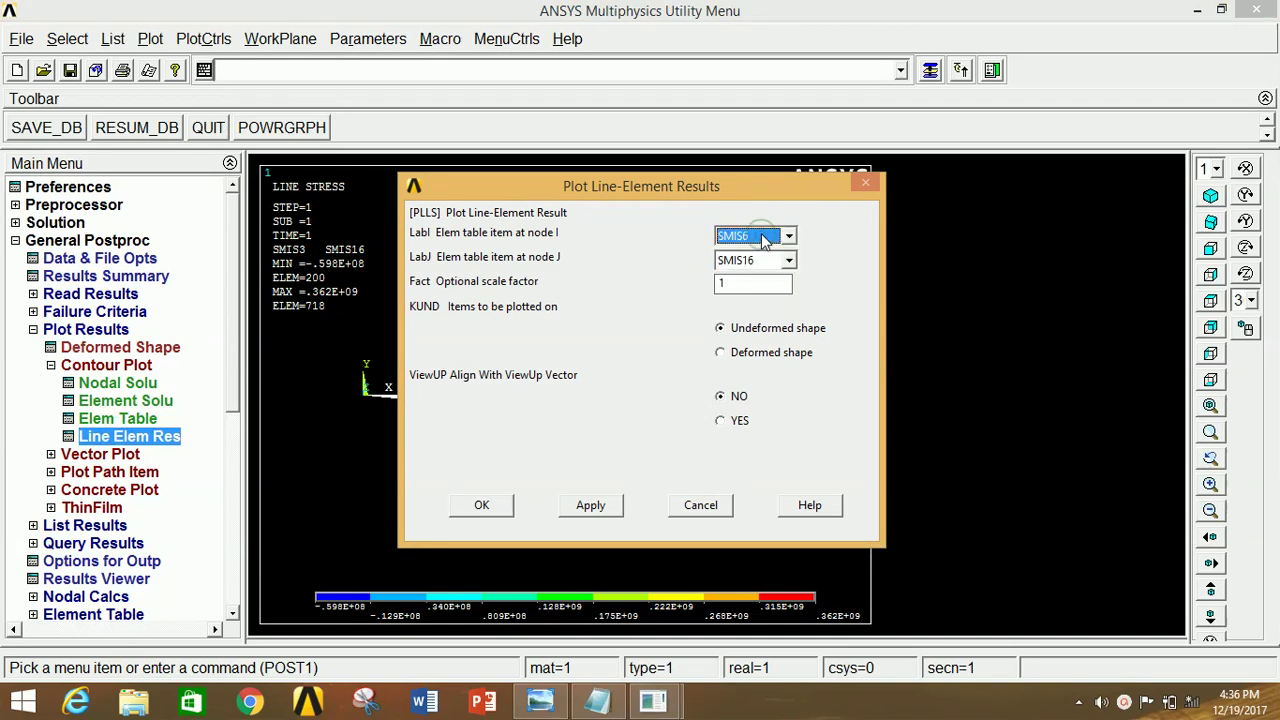
pyautogui.click(764, 261)
pyautogui.click(750, 321)
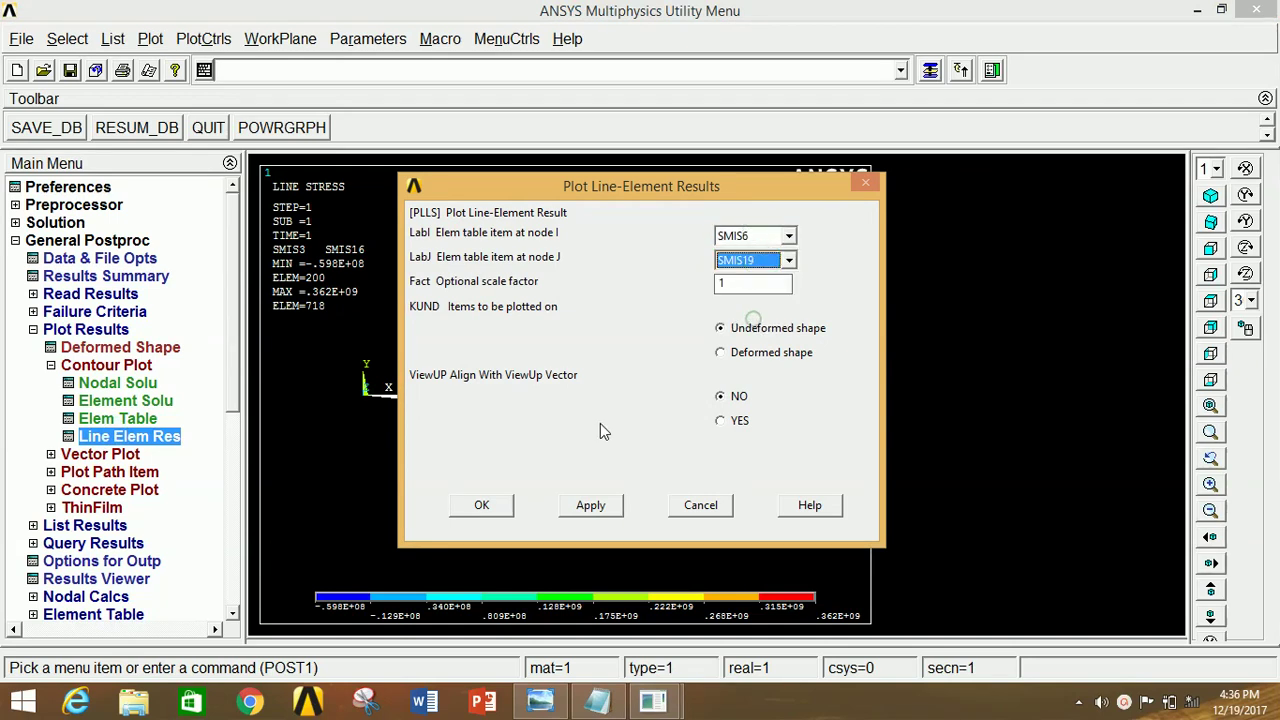
pyautogui.click(484, 504)
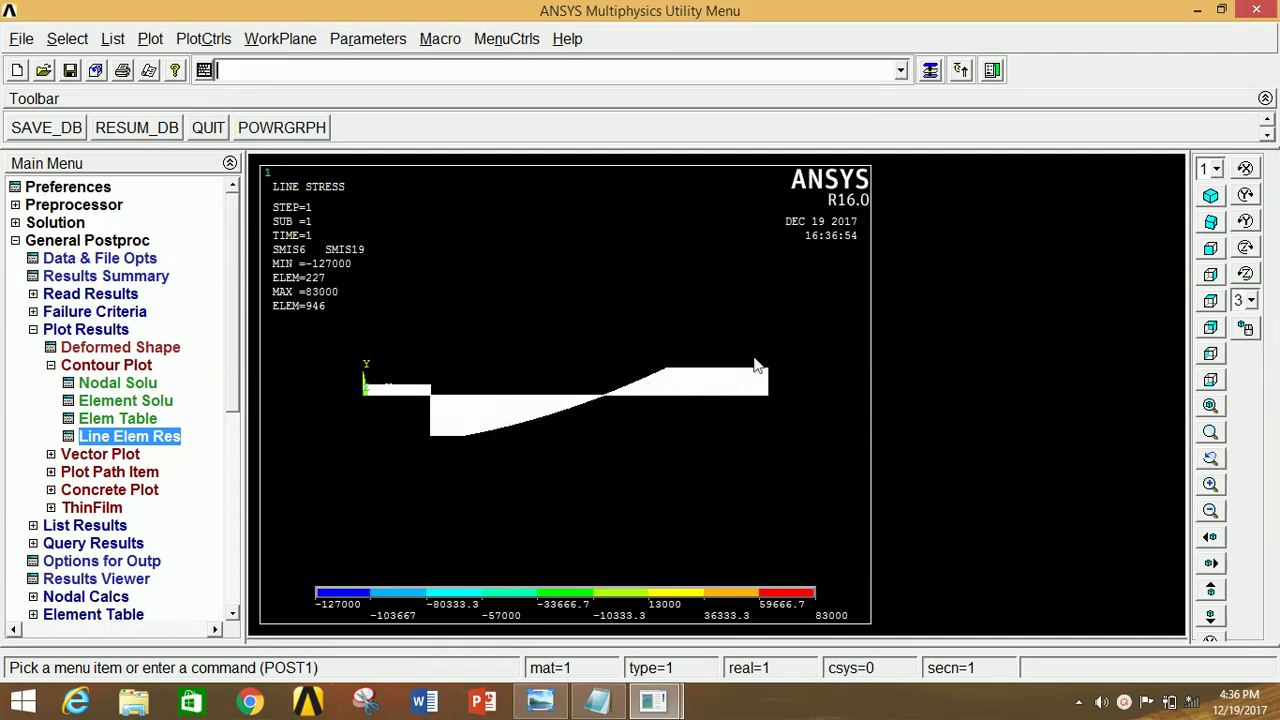
pyautogui.click(118, 333)
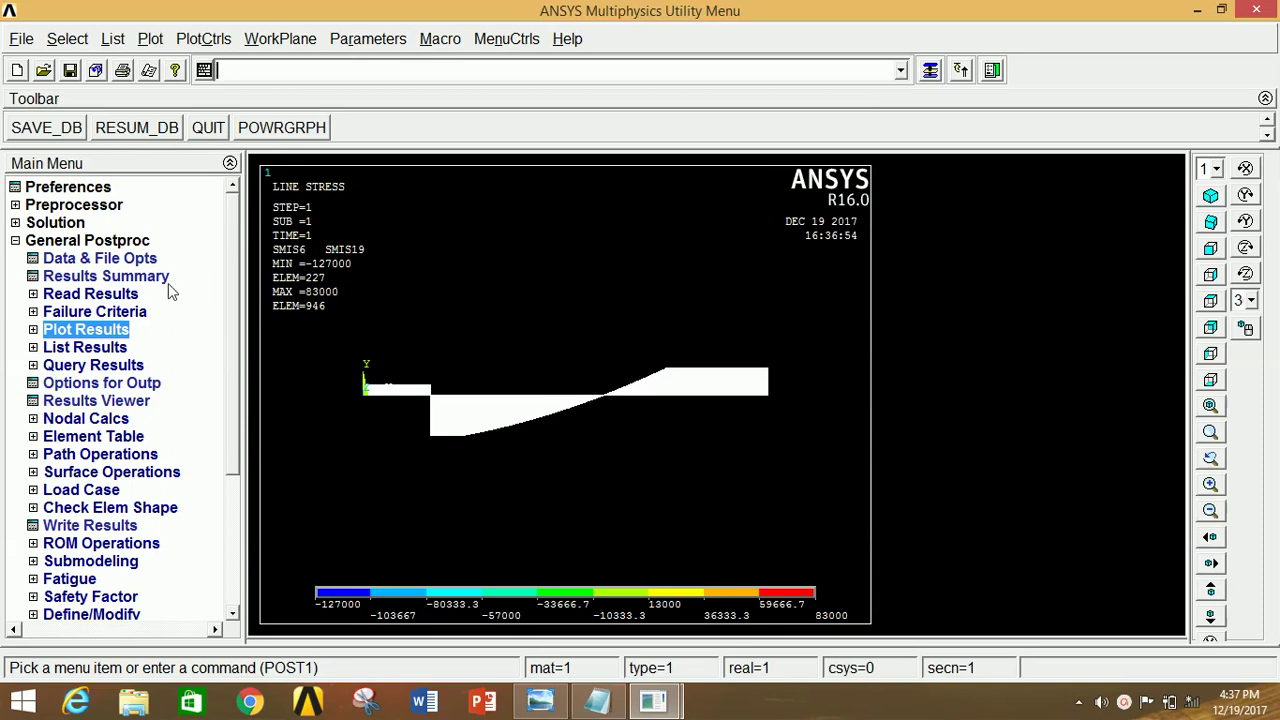
# - List all reaction forces (total FY 0.24E+06 at nodes 2 and 1002) and close the listing
pyautogui.click(105, 352)
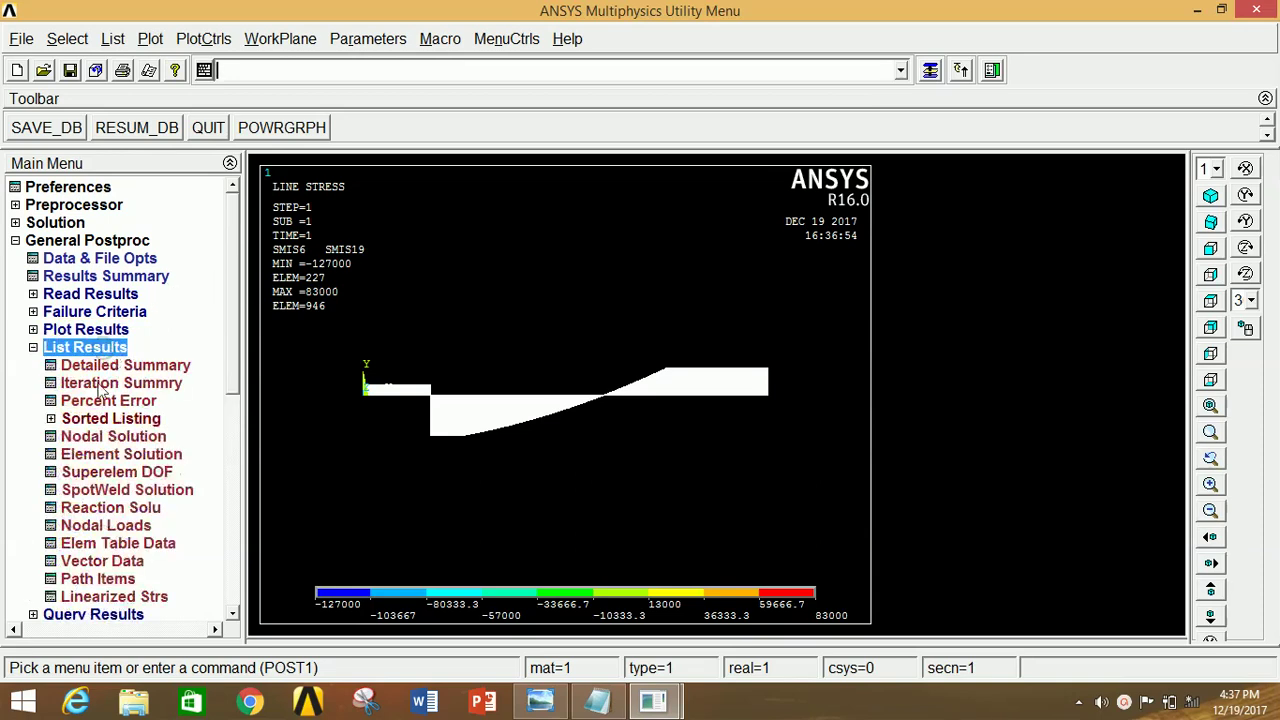
pyautogui.click(110, 508)
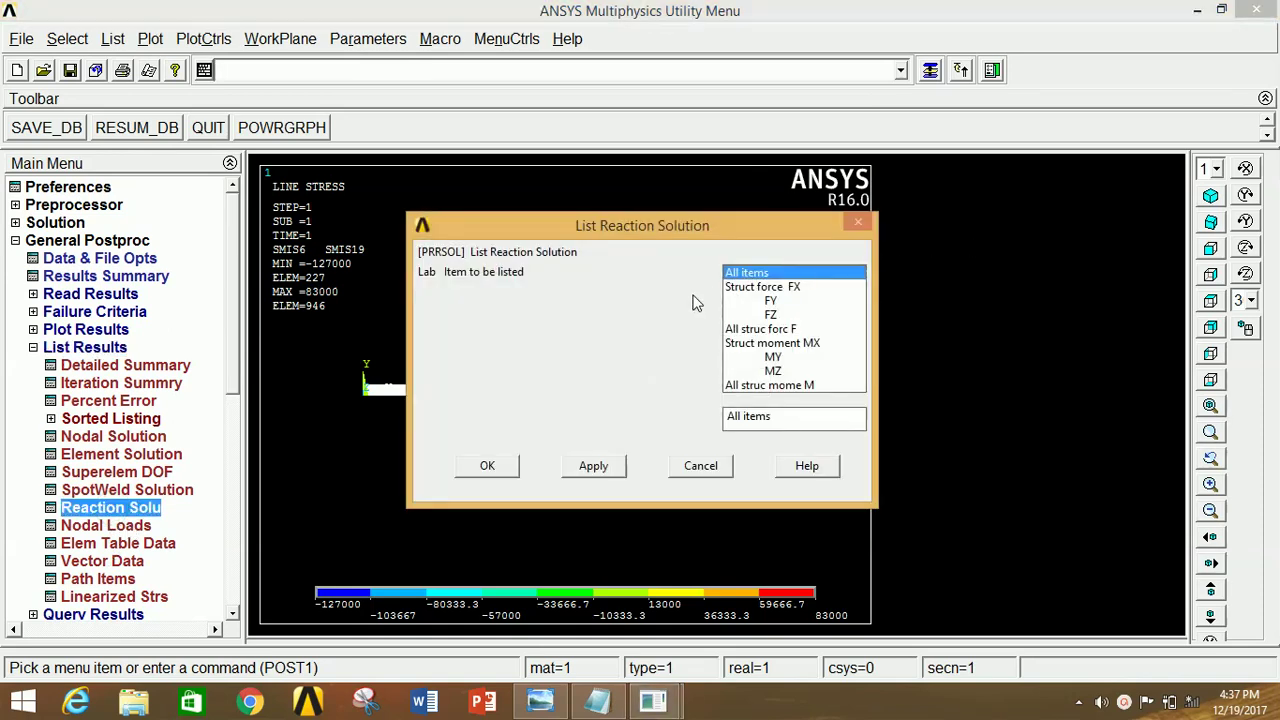
pyautogui.click(480, 470)
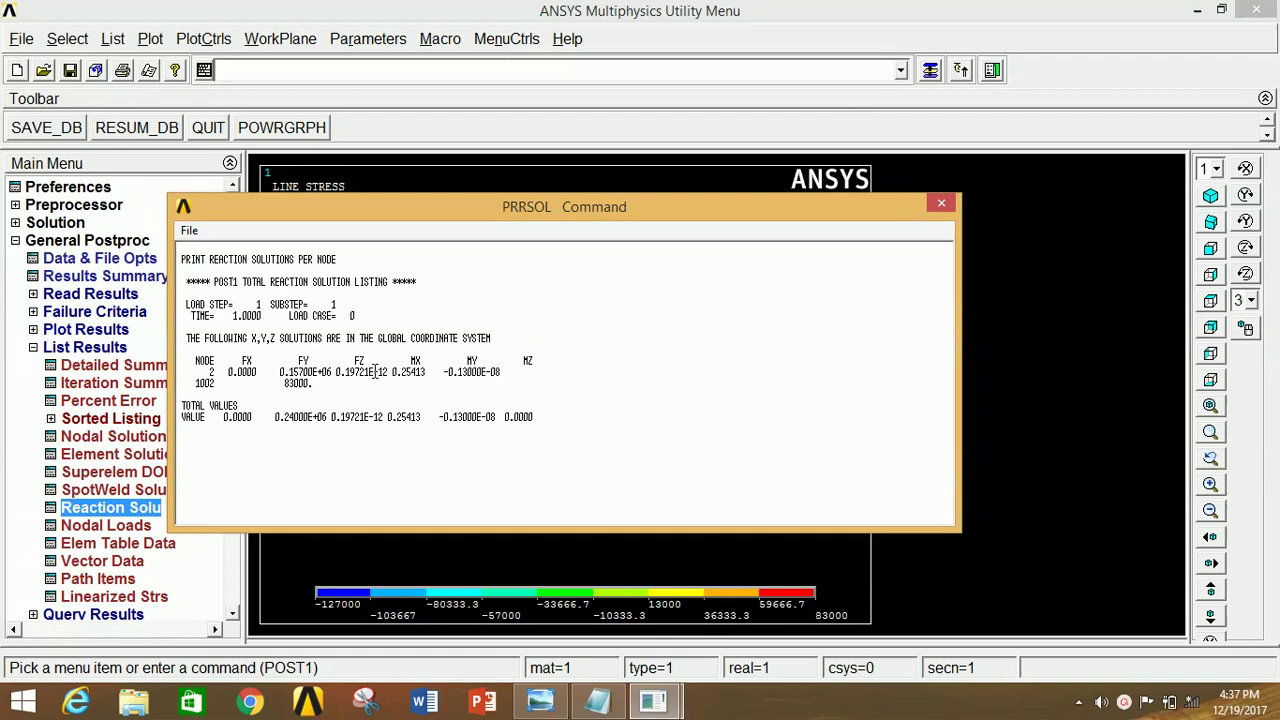
pyautogui.click(941, 203)
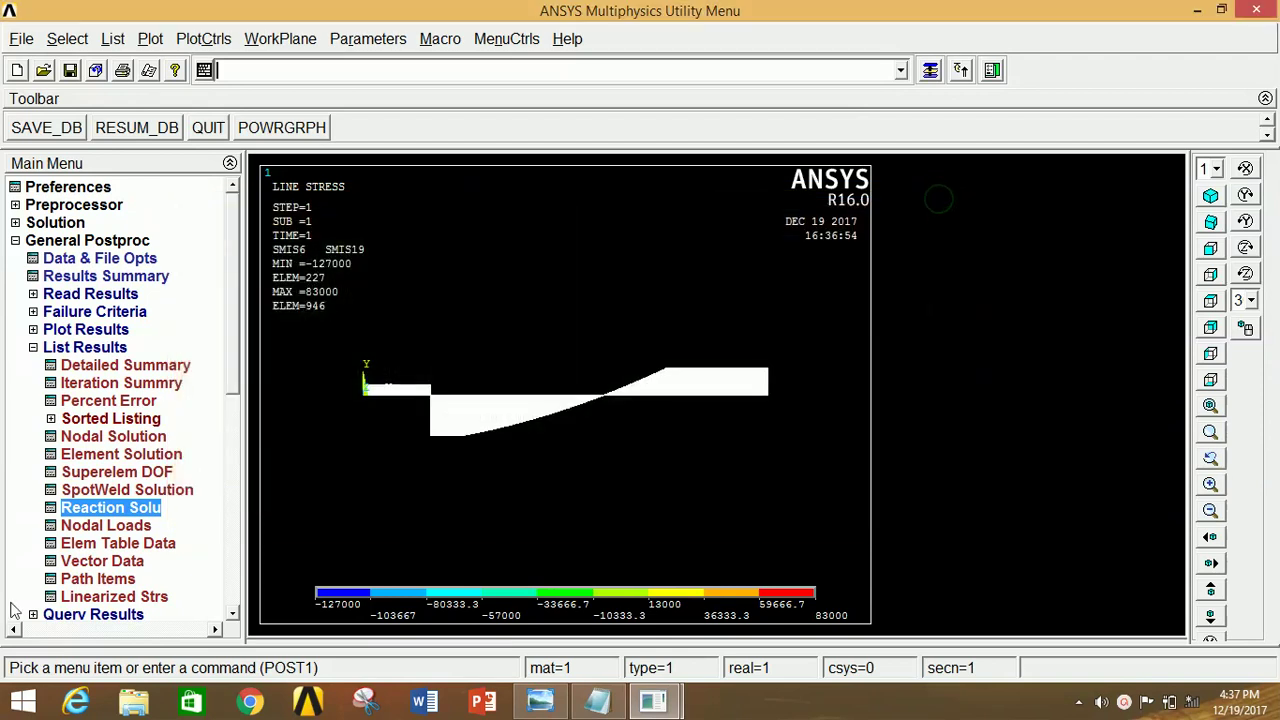
# - List the summed nodal loads for all nodes (FY 30000 at node 1), then close it
pyautogui.click(118, 527)
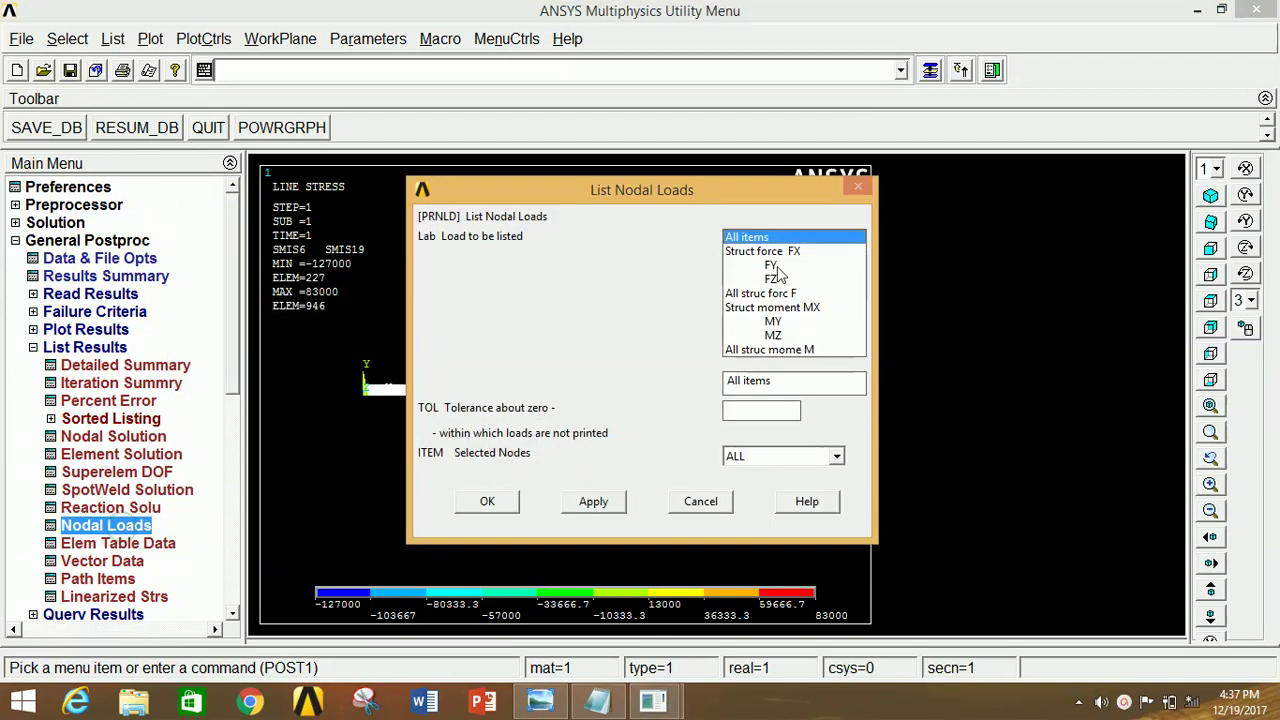
pyautogui.click(487, 501)
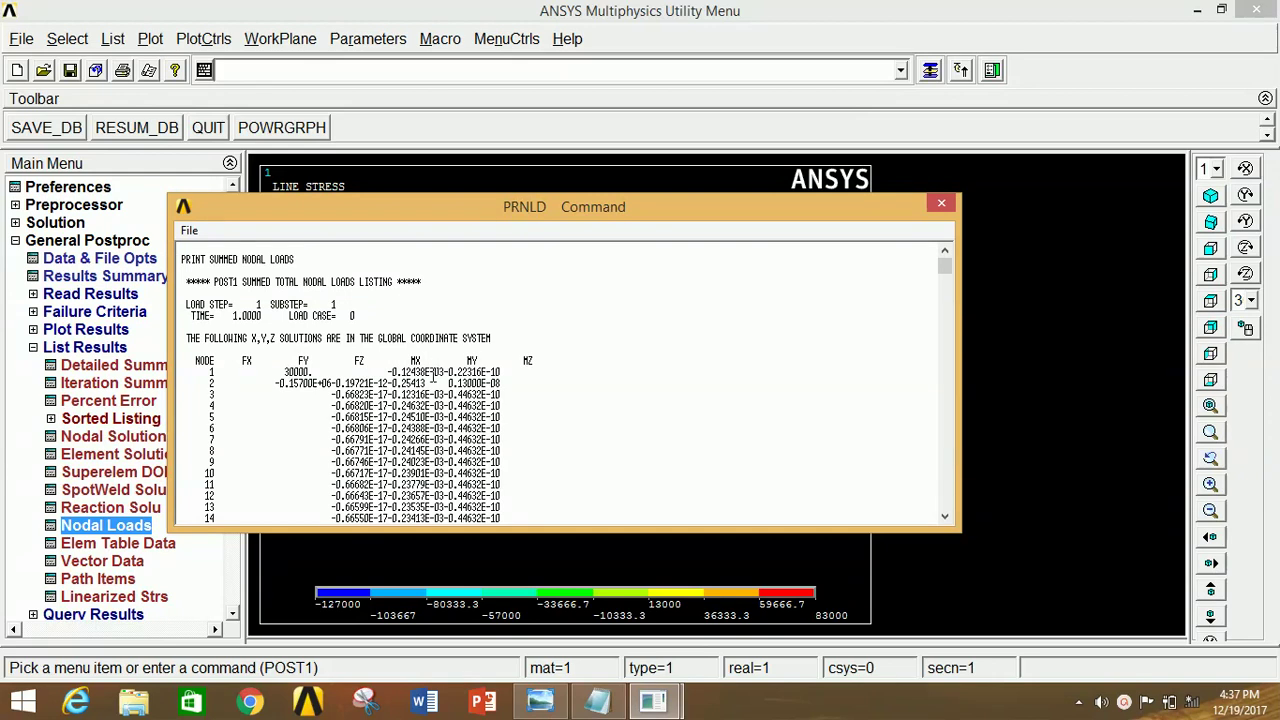
pyautogui.scroll(-20, 472, 393)
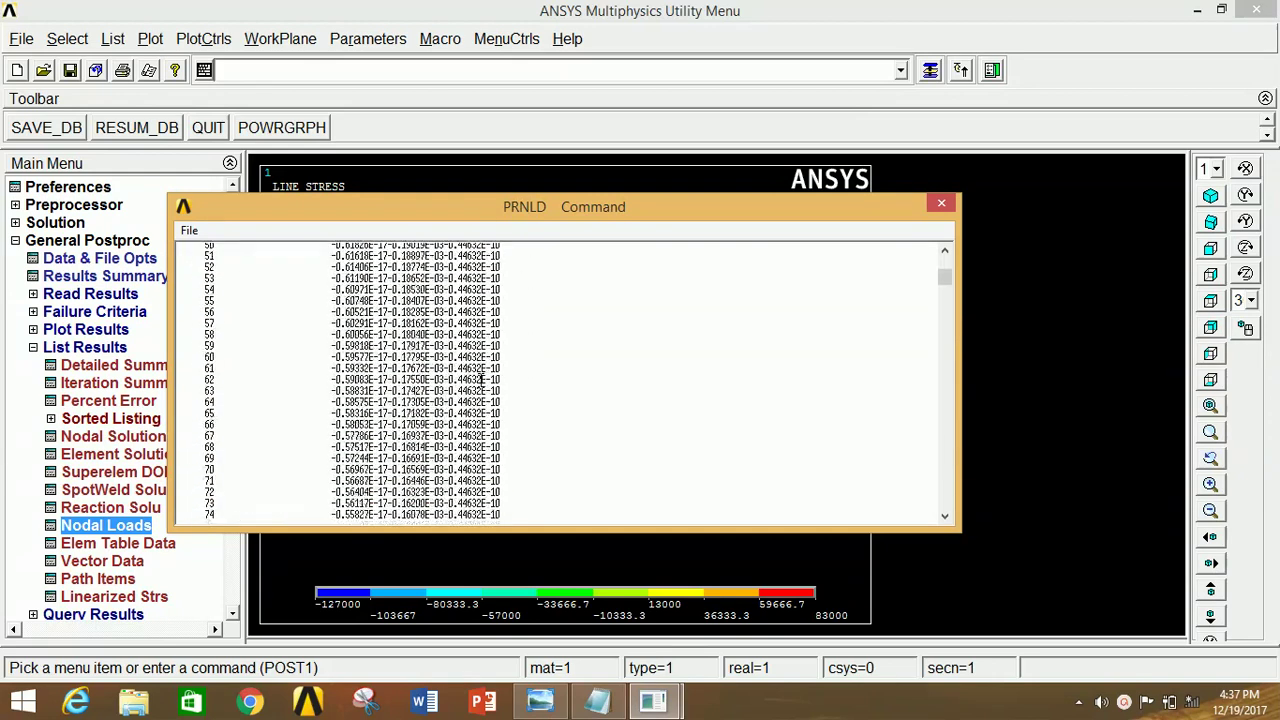
pyautogui.scroll(-8, 974, 210)
pyautogui.click(941, 204)
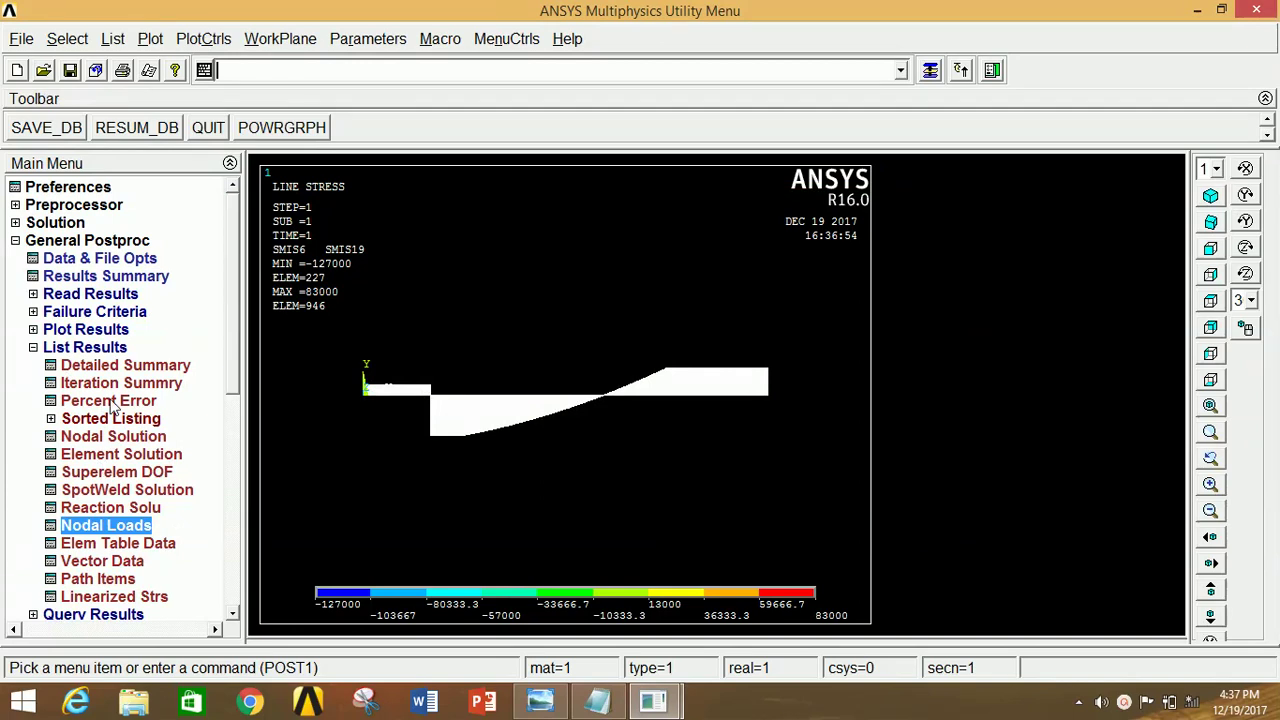
# - List the nodal displacement vector sum (USUM 15.254 at node 1), then close the listing
pyautogui.click(102, 436)
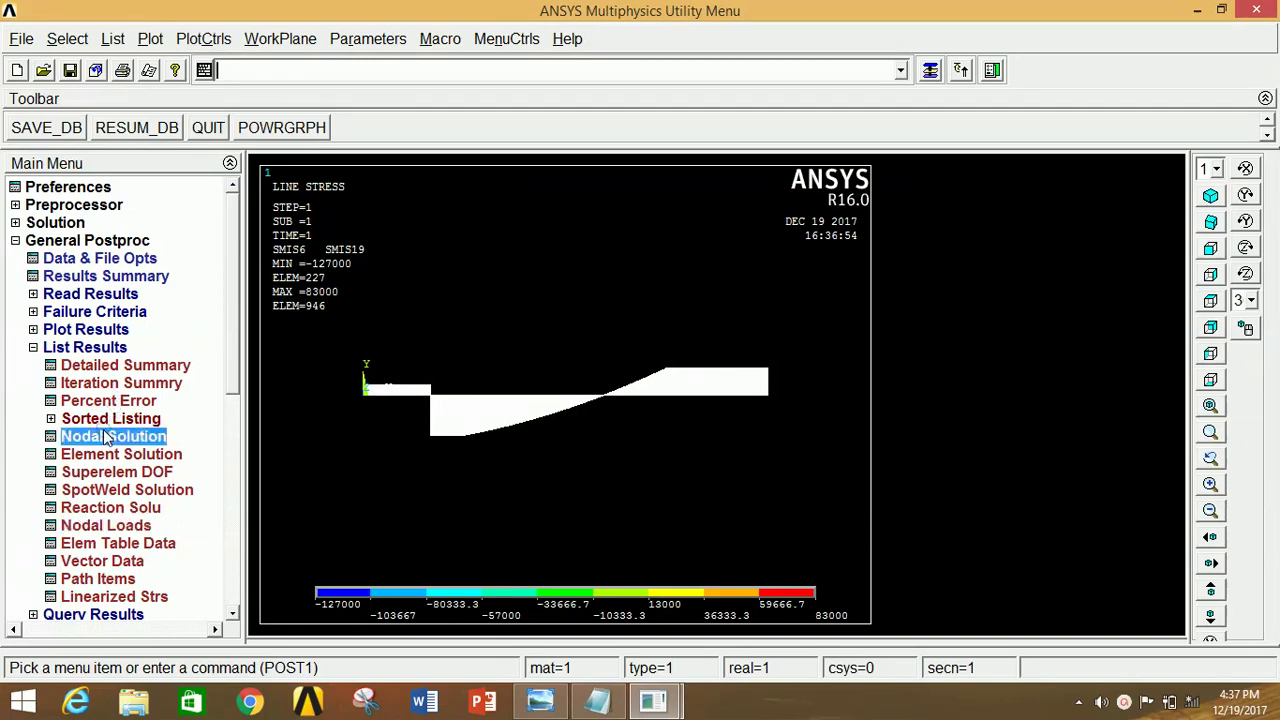
pyautogui.doubleClick(537, 268)
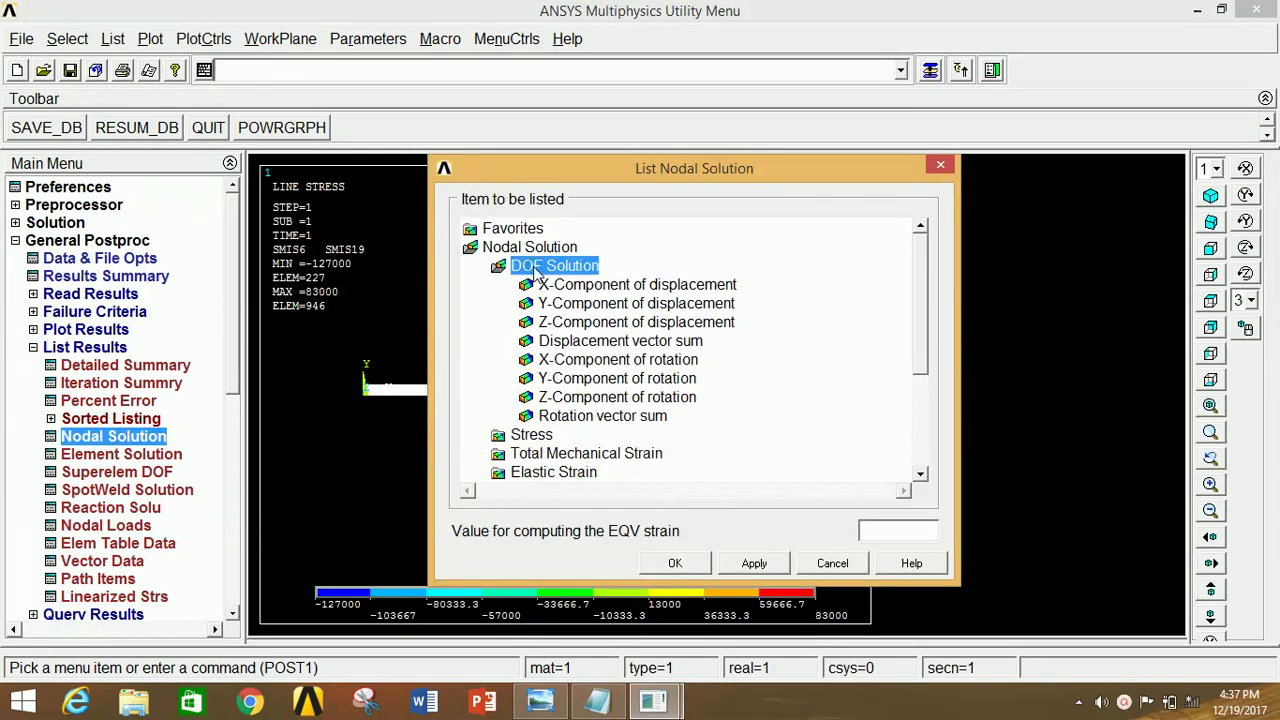
pyautogui.click(581, 341)
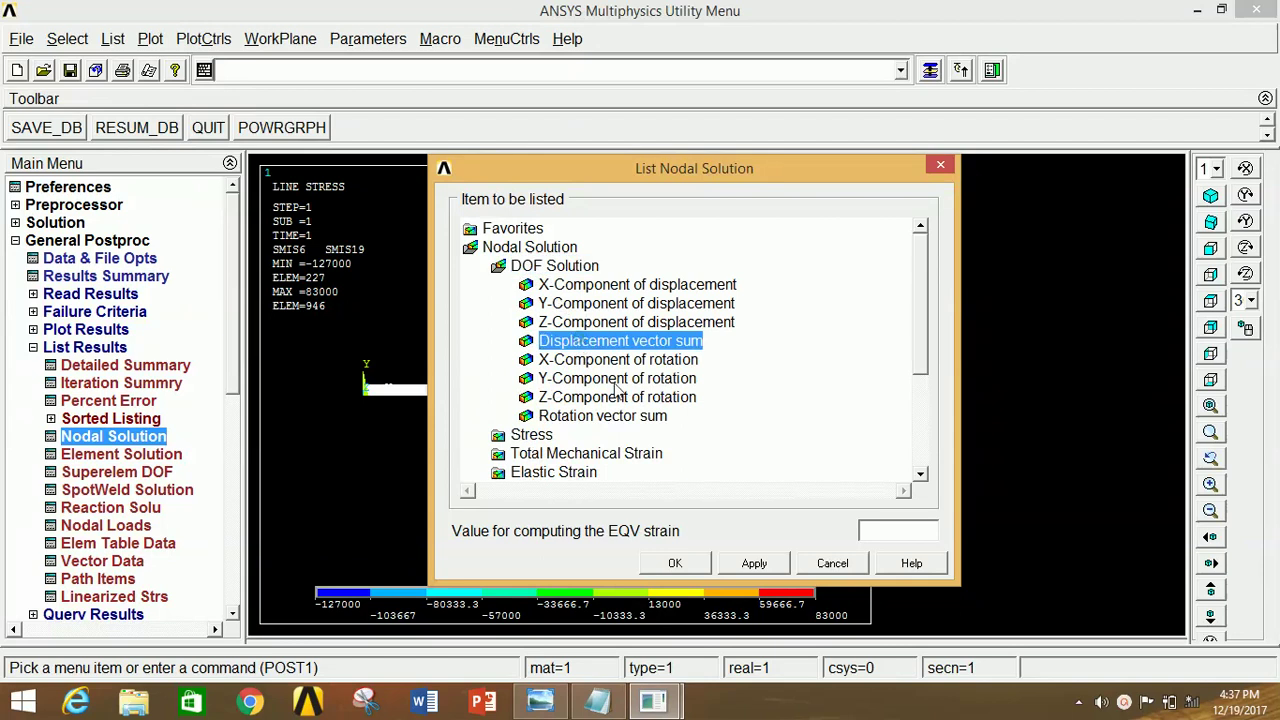
pyautogui.click(652, 566)
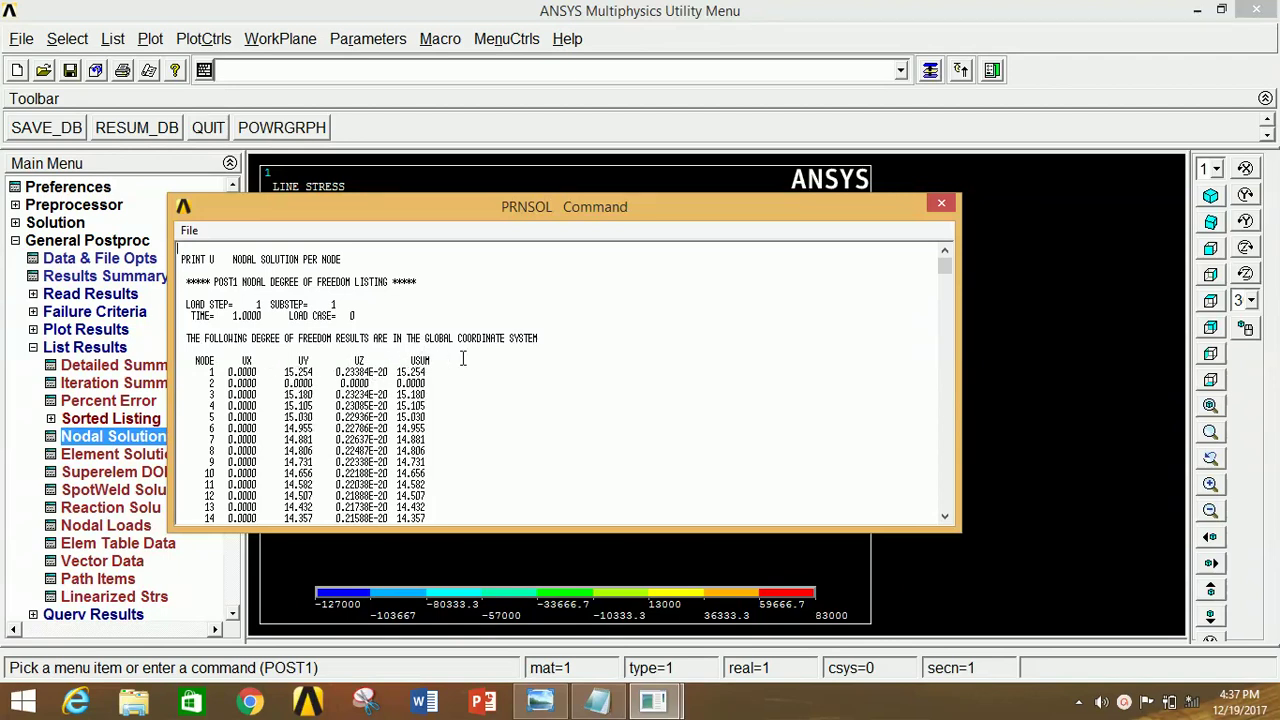
pyautogui.scroll(-8, 412, 375)
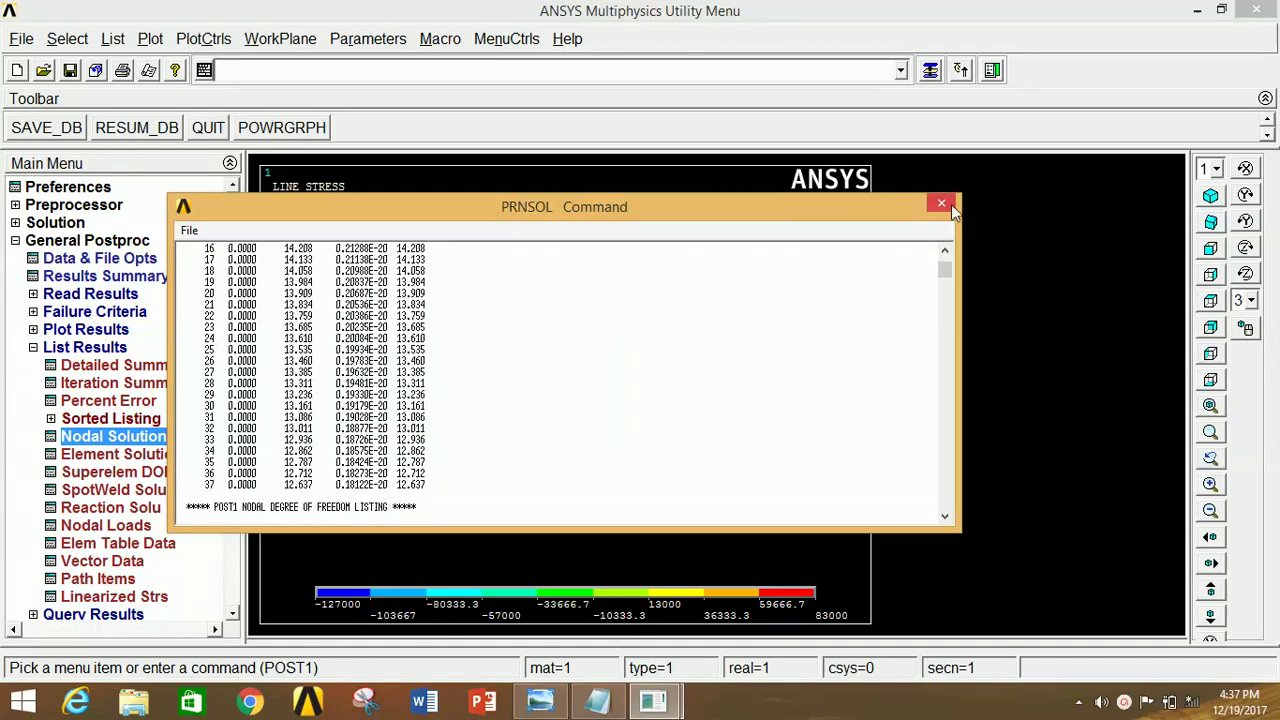
pyautogui.click(941, 204)
pyautogui.click(52, 348)
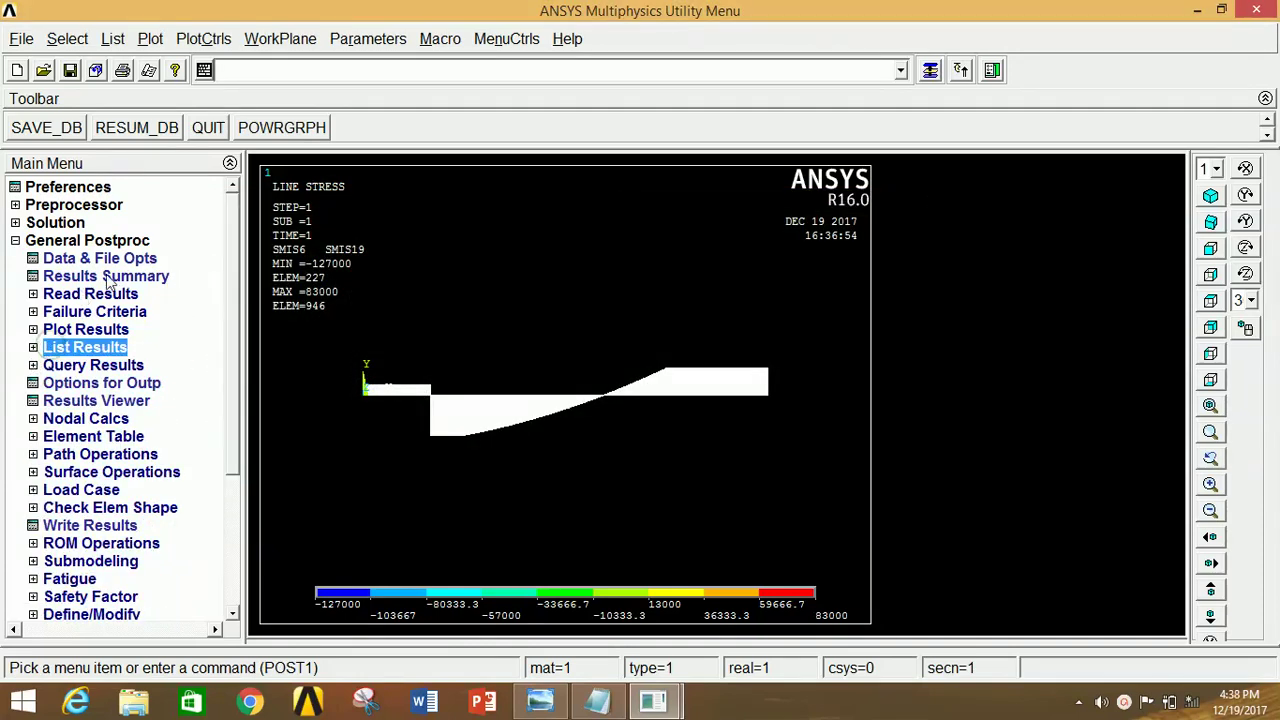